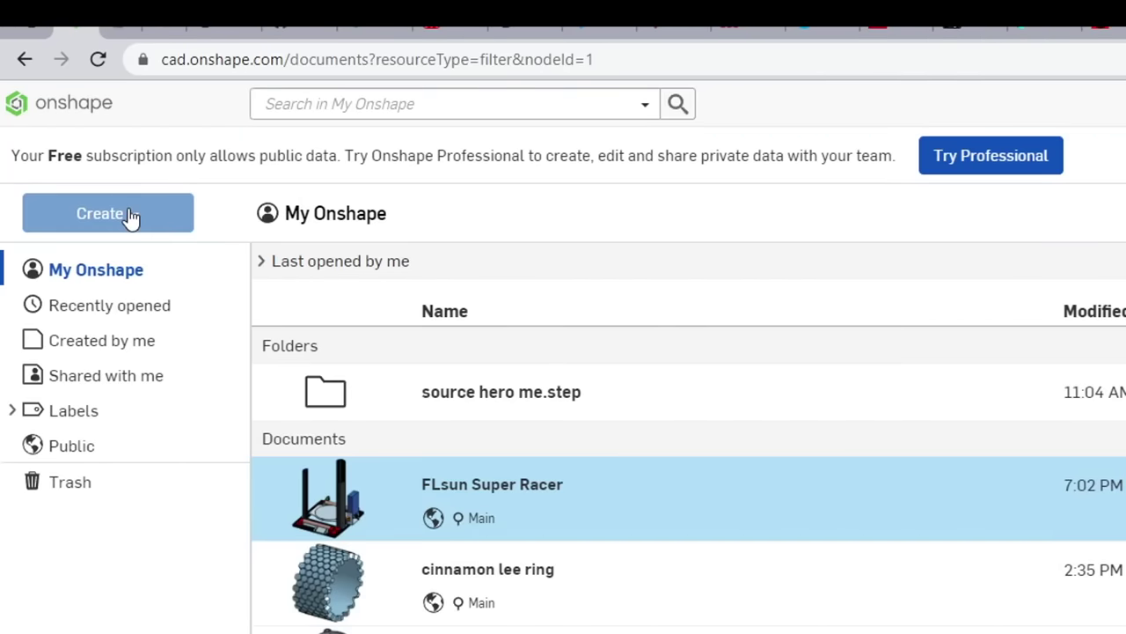
Create a new public document named "Tool holders"
left_click(130, 218)
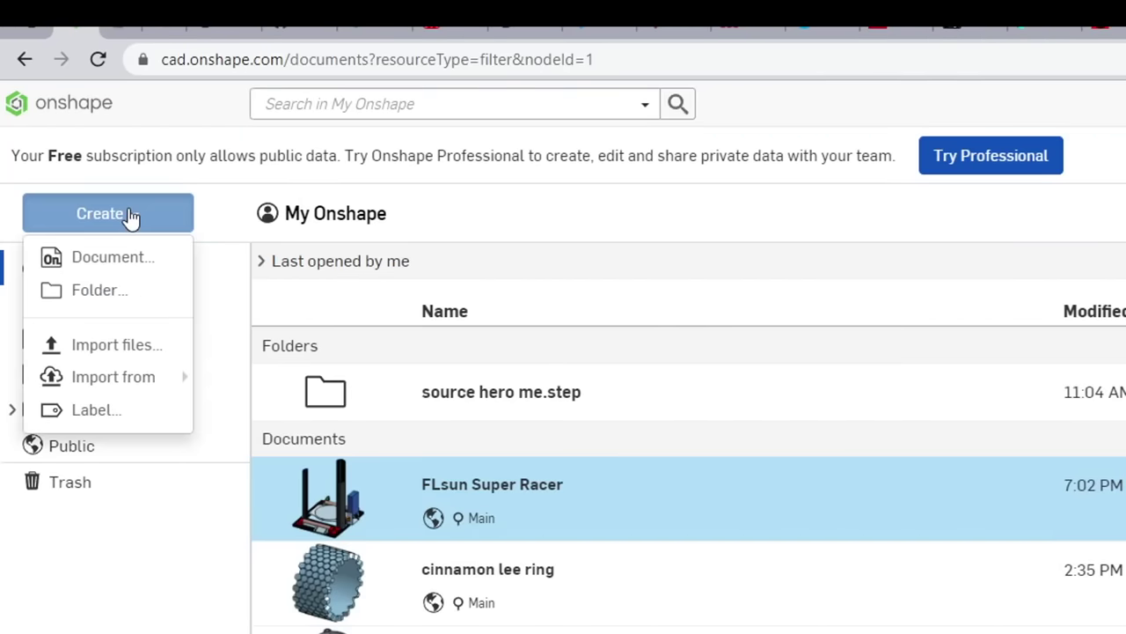
left_click(113, 257)
type("Tool holders")
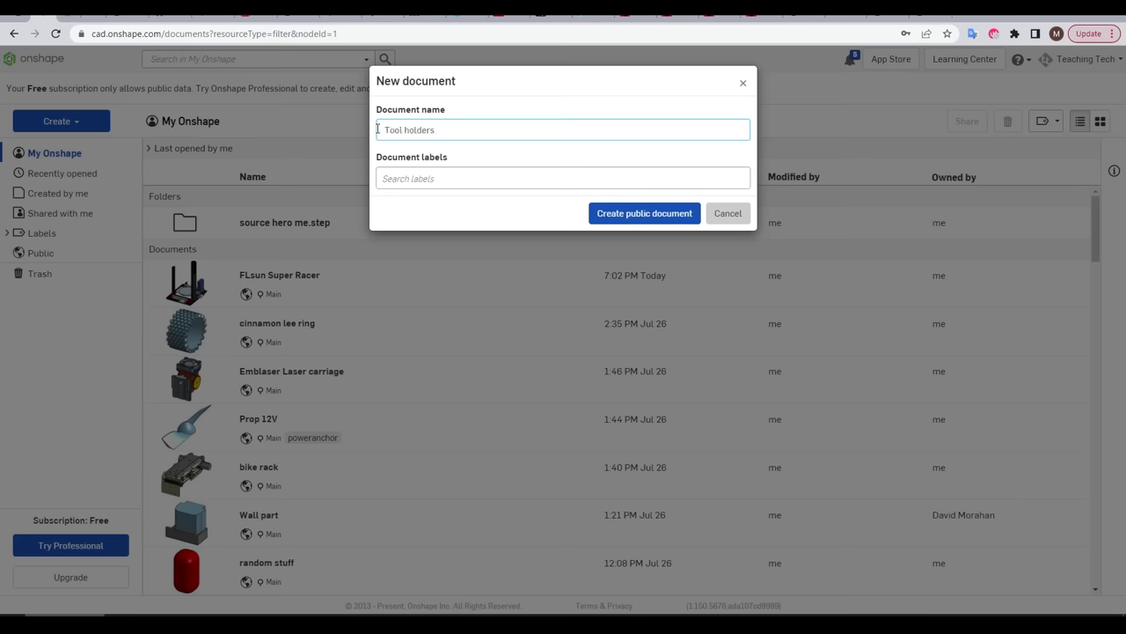
left_click(638, 220)
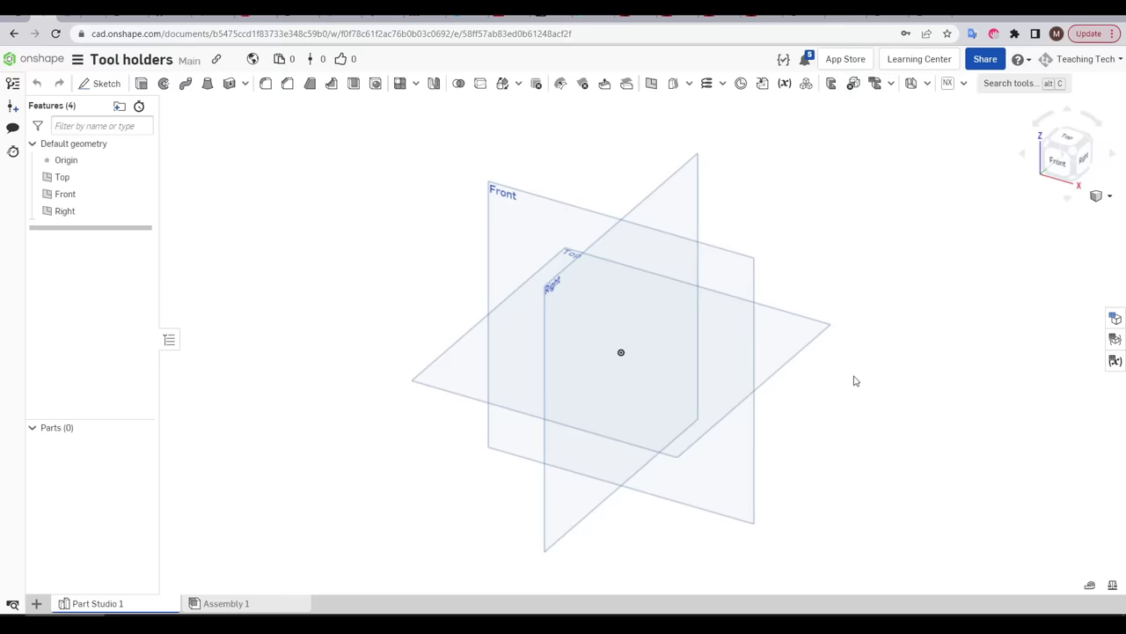
Examine the three default planes and the origin from several distances and angles, including the Top view, then fit everything in view
middle_click_drag(849, 384, 816, 383)
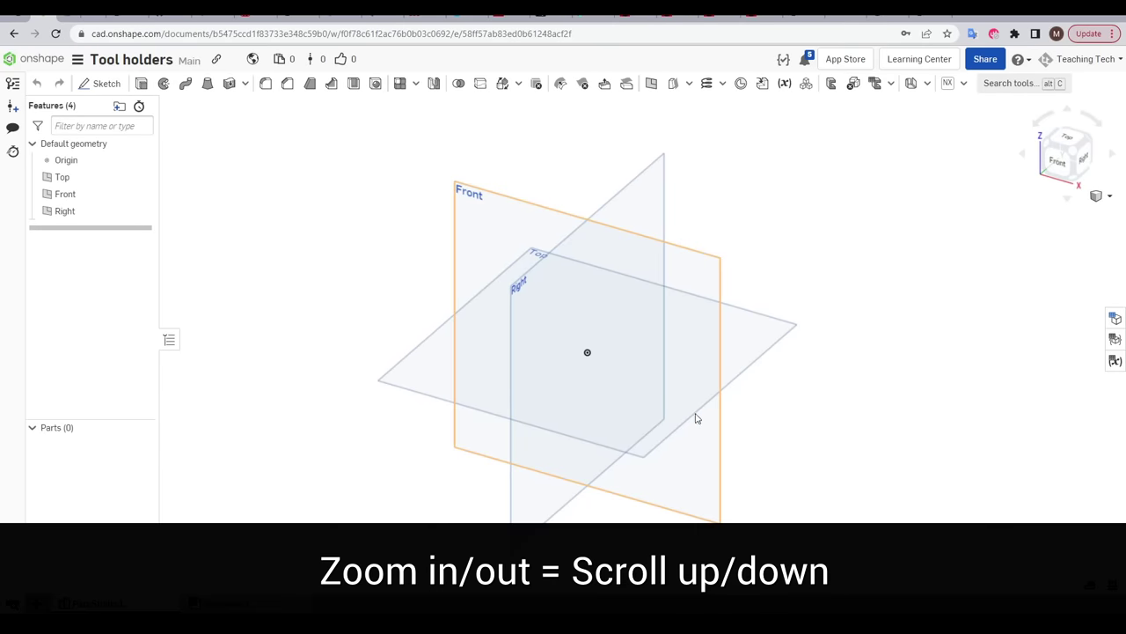
scroll(692, 417, "up", 3)
scroll(692, 417, "down", 5)
scroll(692, 417, "up", 5)
scroll(692, 417, "down", 5)
right_click_drag(692, 415, 762, 404)
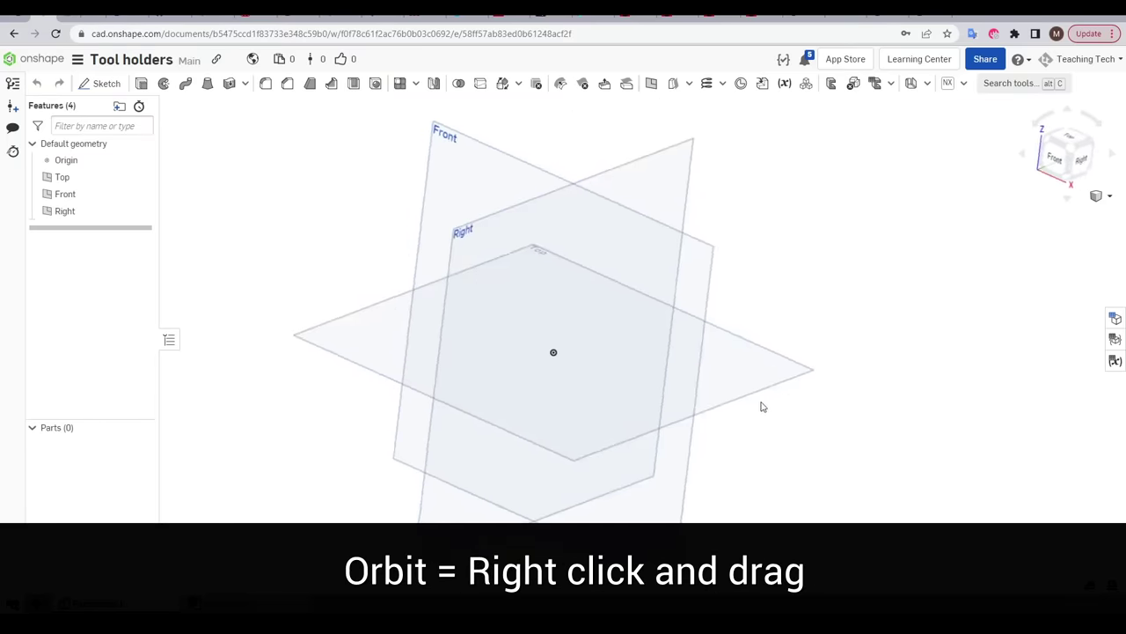
middle_click_drag(762, 404, 848, 388)
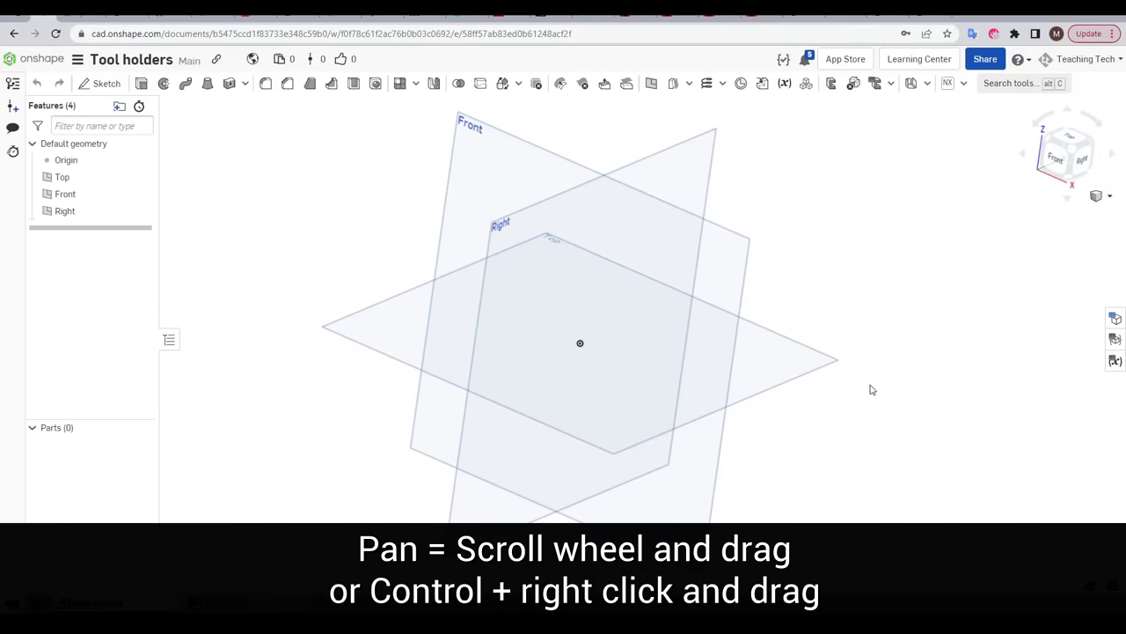
mouse_move(882, 380)
middle_mouse_down()
mouse_move(812, 379)
mouse_move(883, 380)
middle_mouse_up()
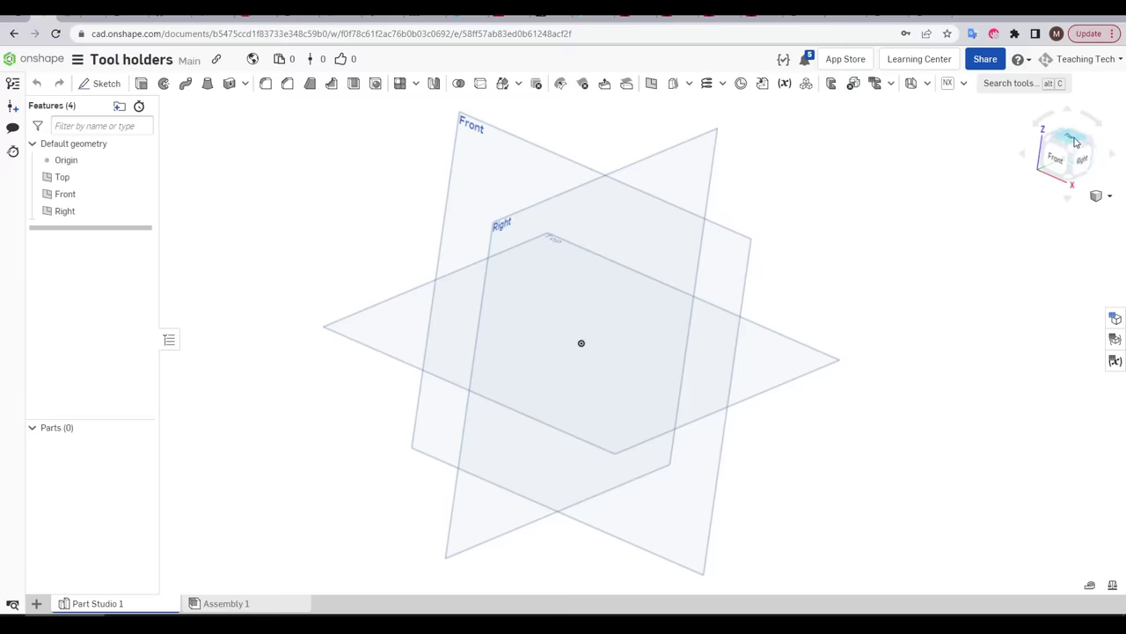
left_click(1074, 143)
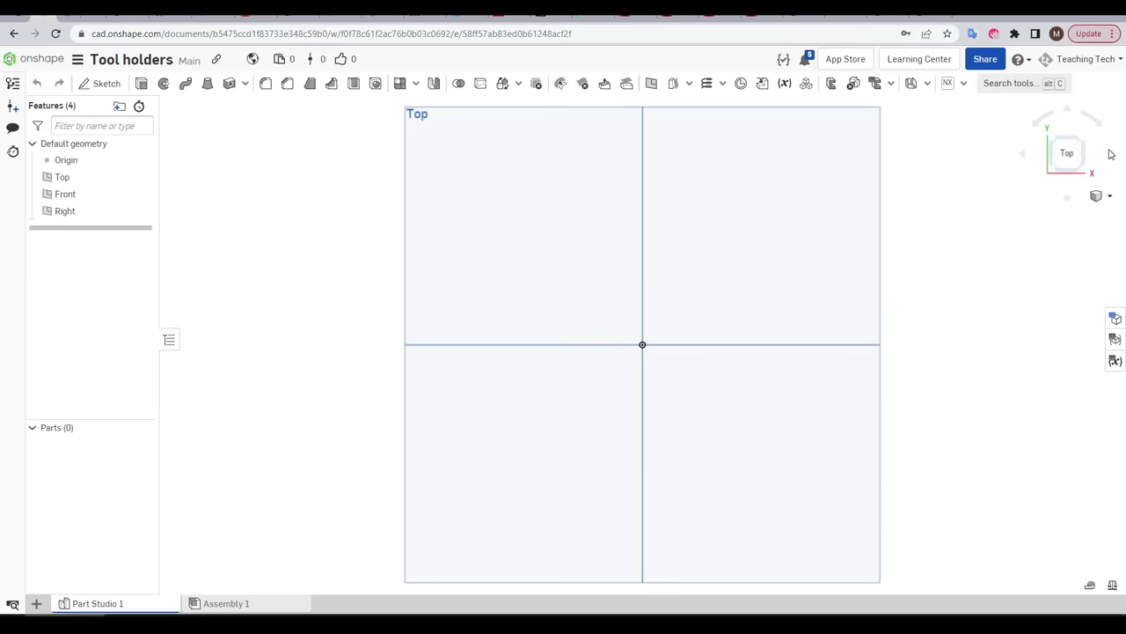
left_click(1112, 155)
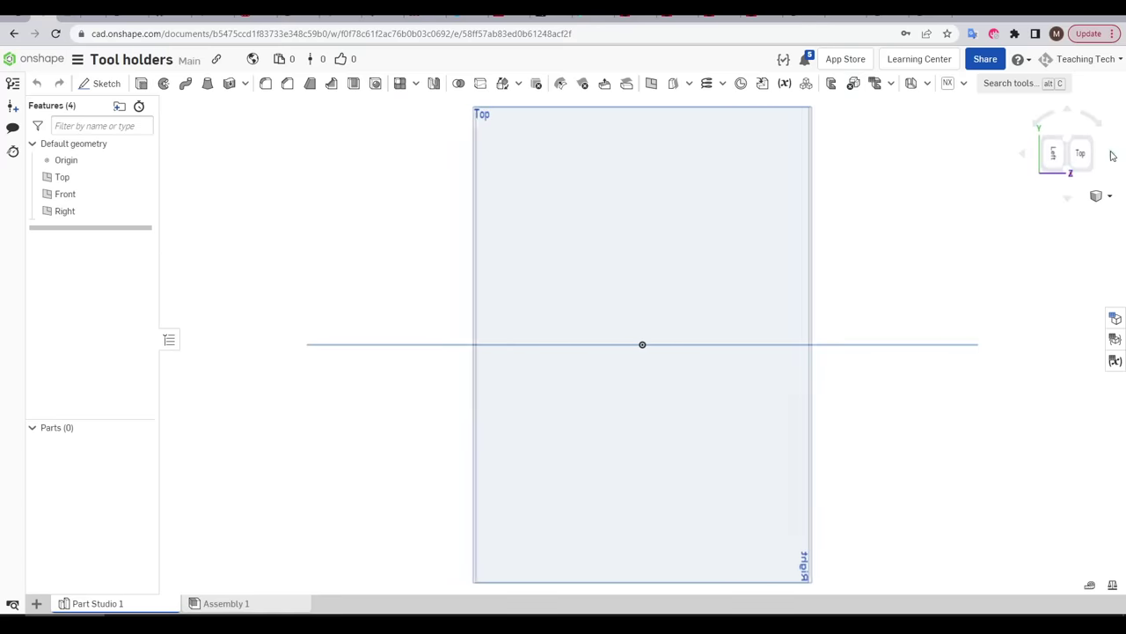
scroll(817, 320, "up", 5)
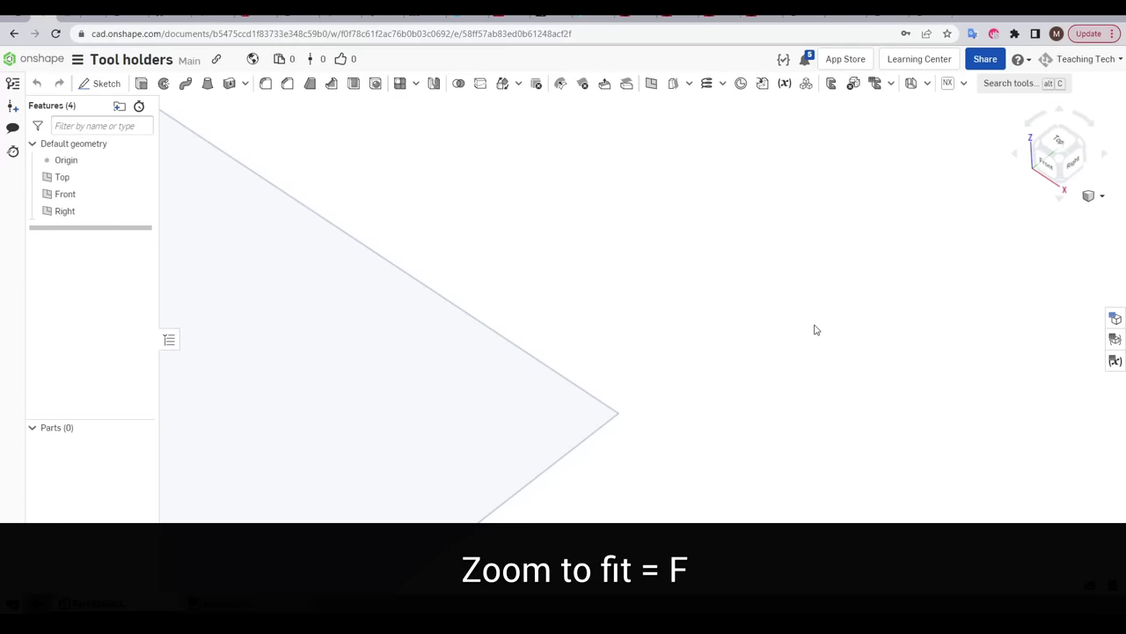
key("f")
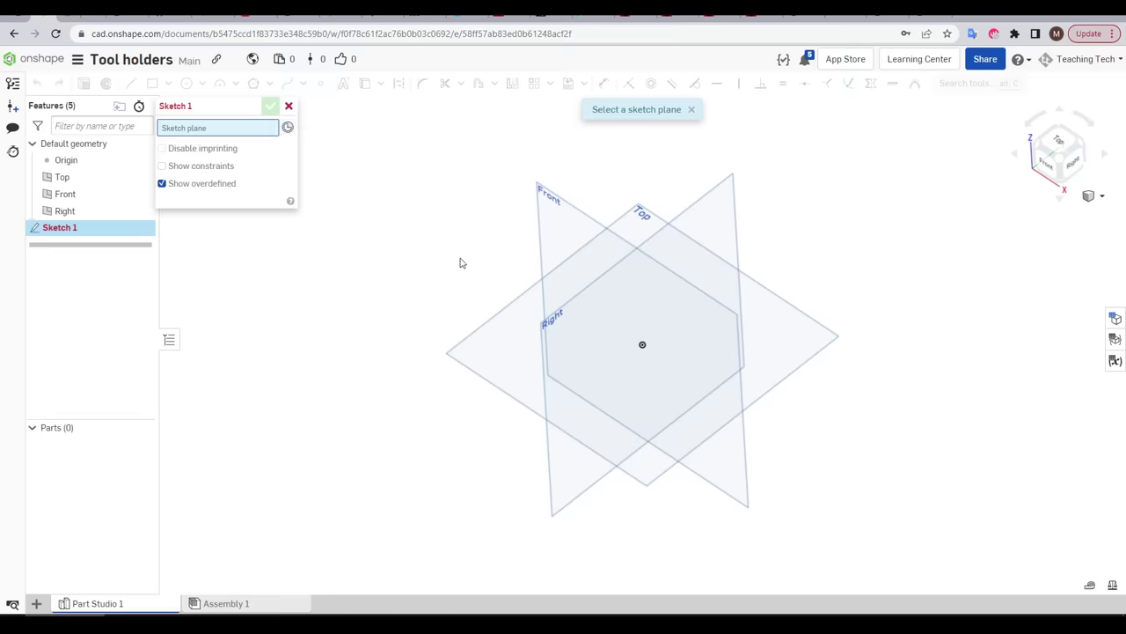
Place a new sketch on the Top plane and accept it
mouse_move(459, 262)
right_mouse_down()
mouse_move(485, 281)
mouse_move(473, 270)
right_mouse_up()
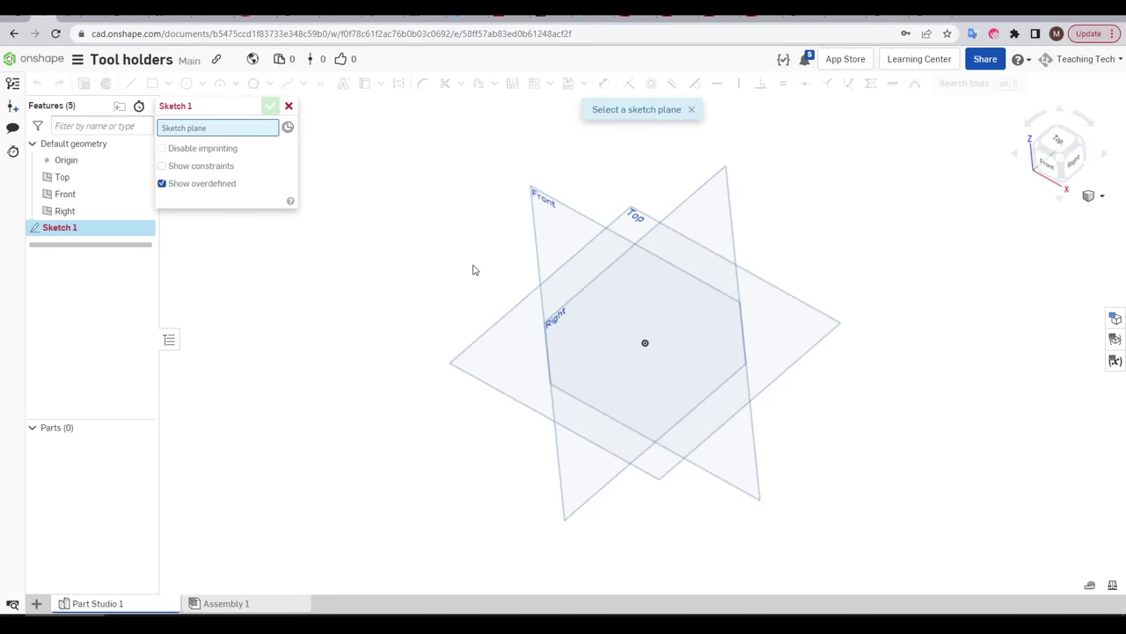
left_click(503, 344)
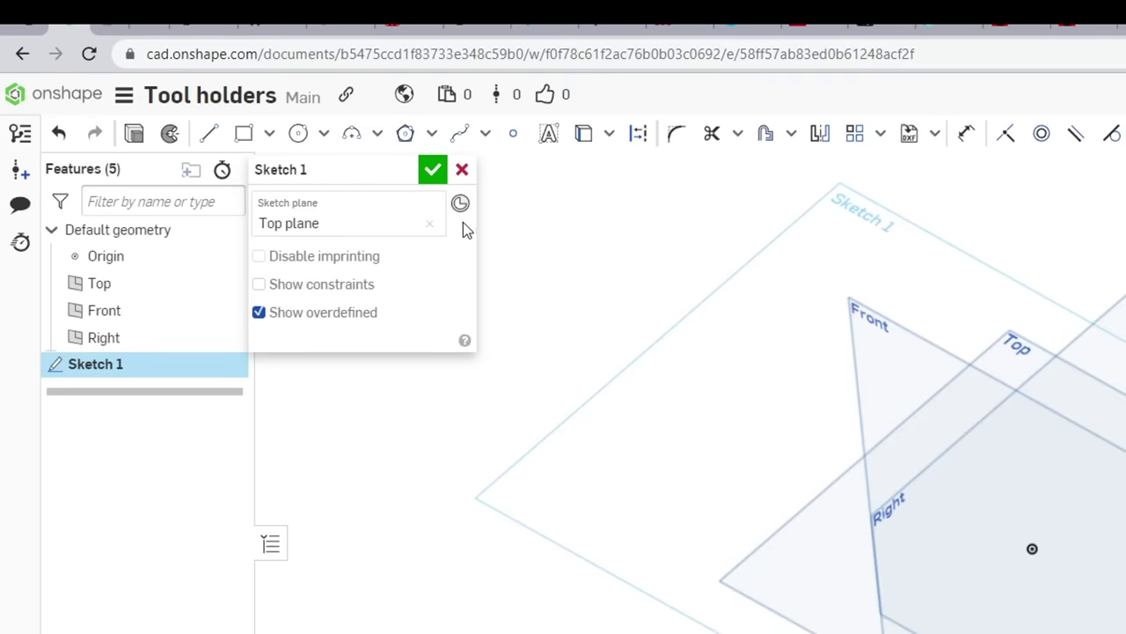
left_click(433, 169)
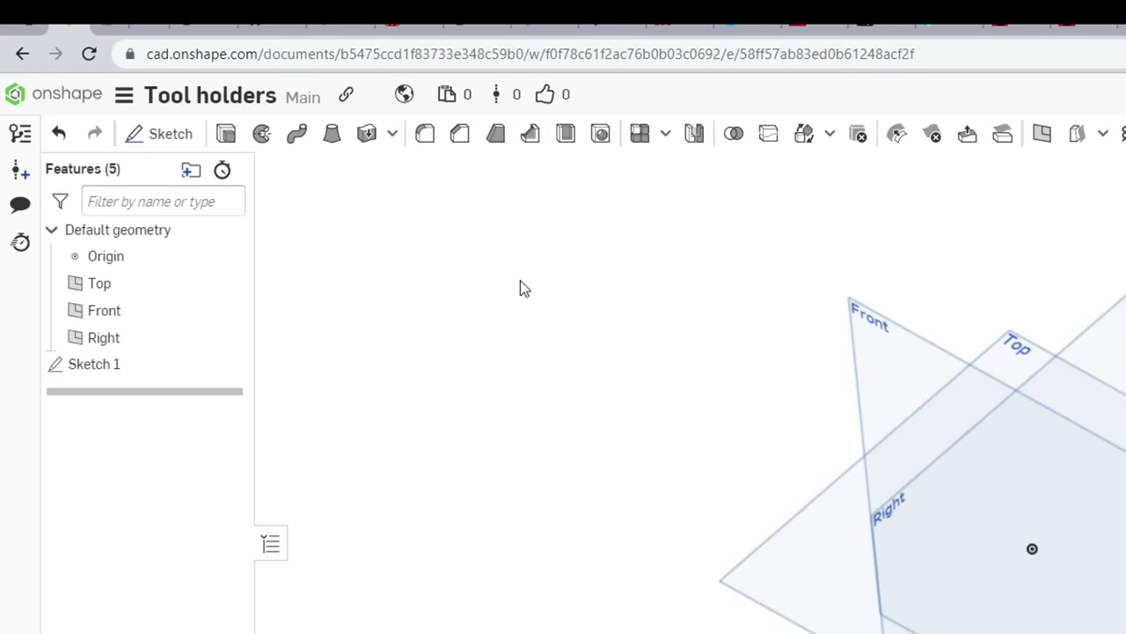
Reopen Sketch 1 for editing, face it straight on, and hide the default planes
double_click(109, 366)
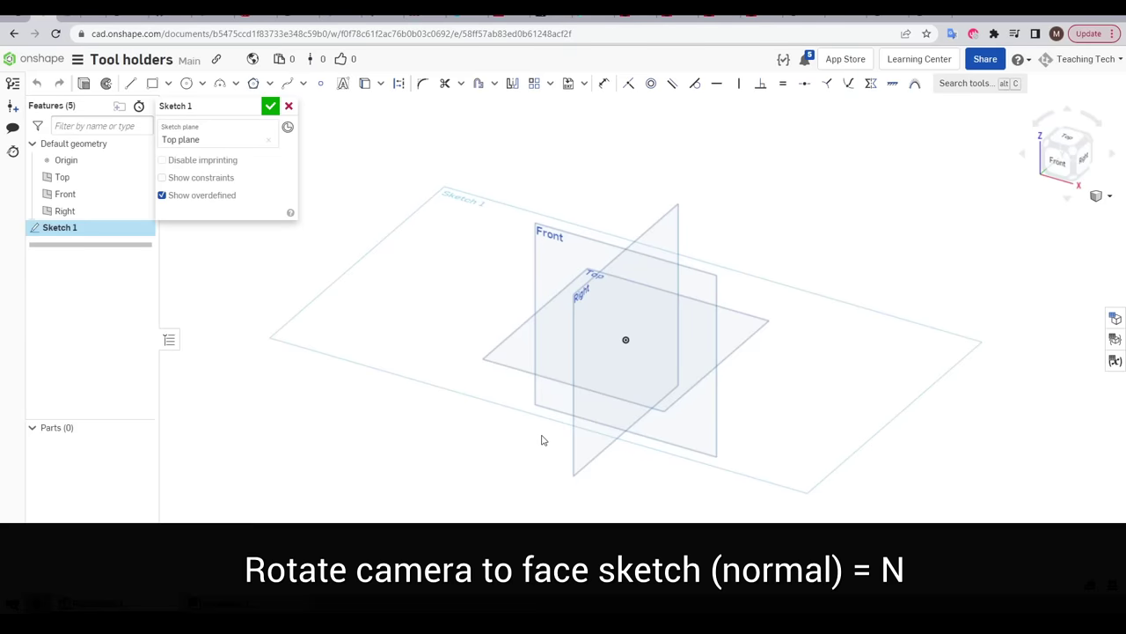
key("n")
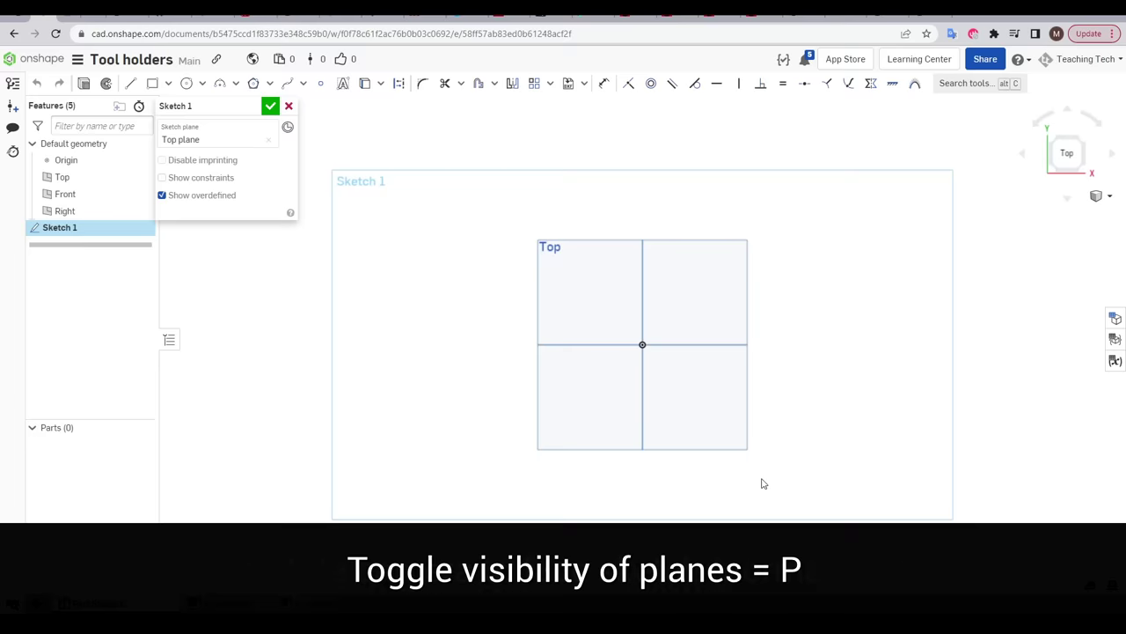
key("p")
key("p")
key("p")
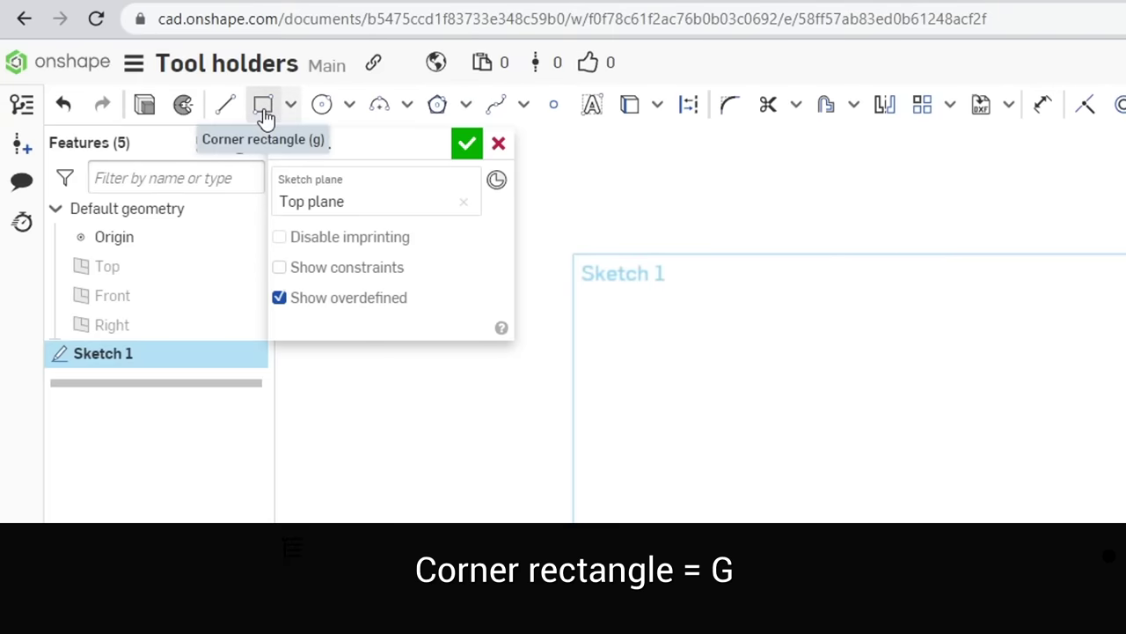
Sketch a corner rectangle about 205 by 73 mm extending right and down from the origin
left_click(264, 106)
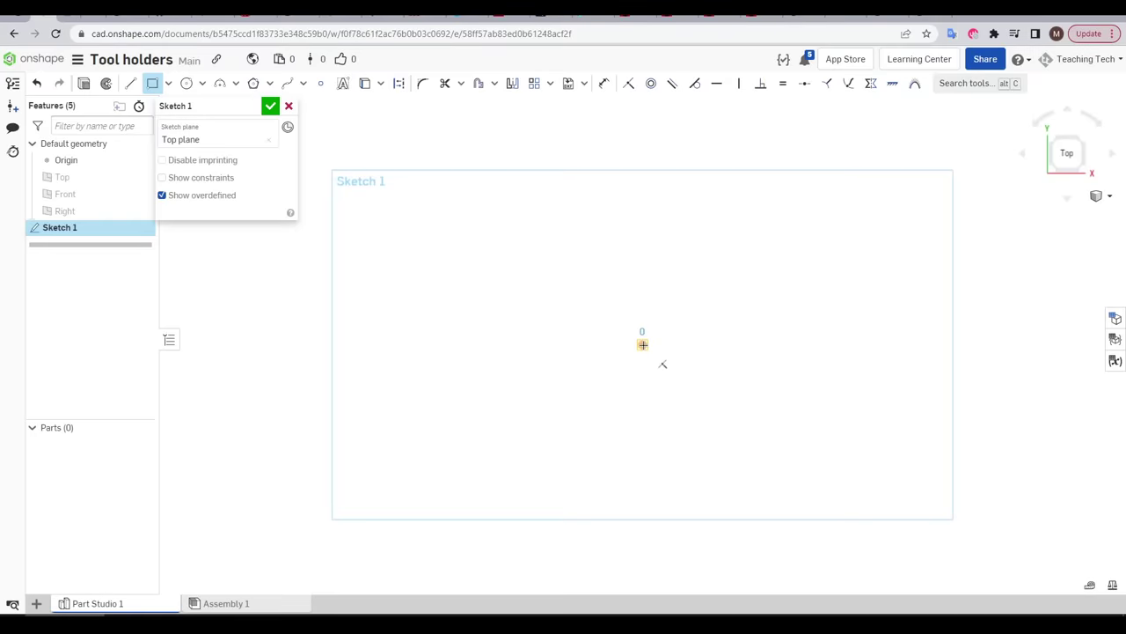
left_click(642, 344)
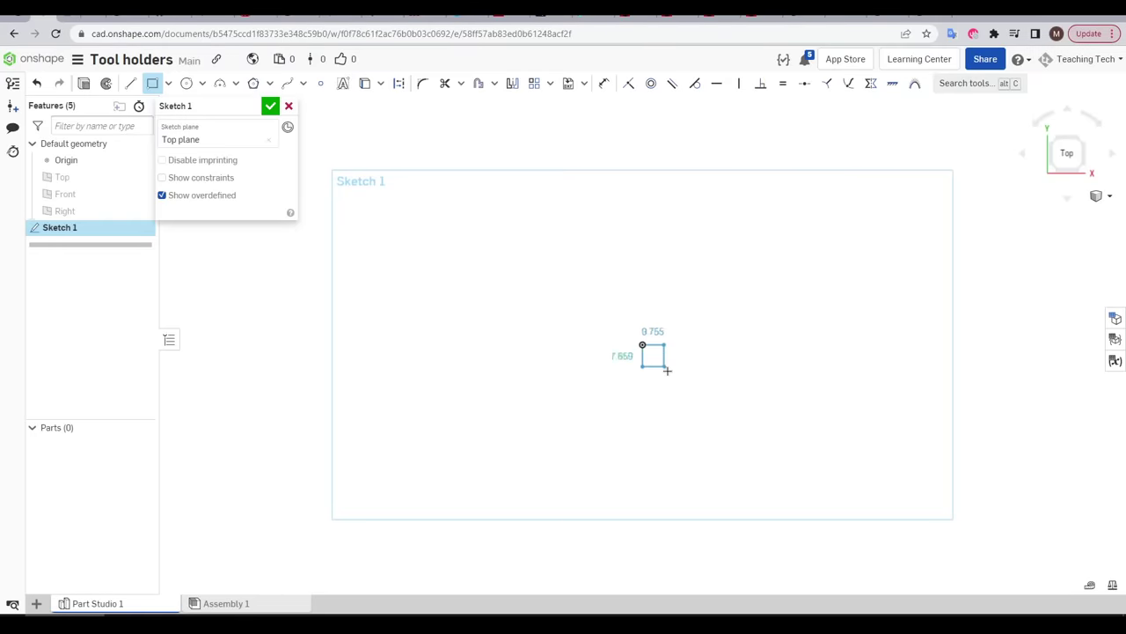
left_click(928, 447)
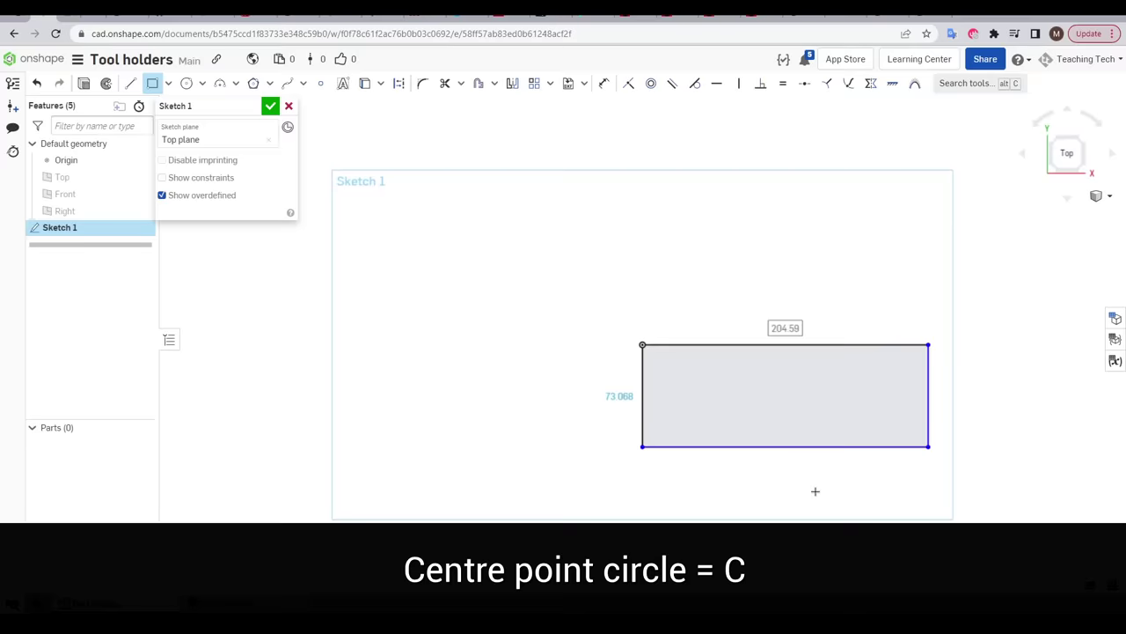
Sketch six separate centre point circles, roughly 17 mm in diameter, in a row across the middle of the rectangle
key("c")
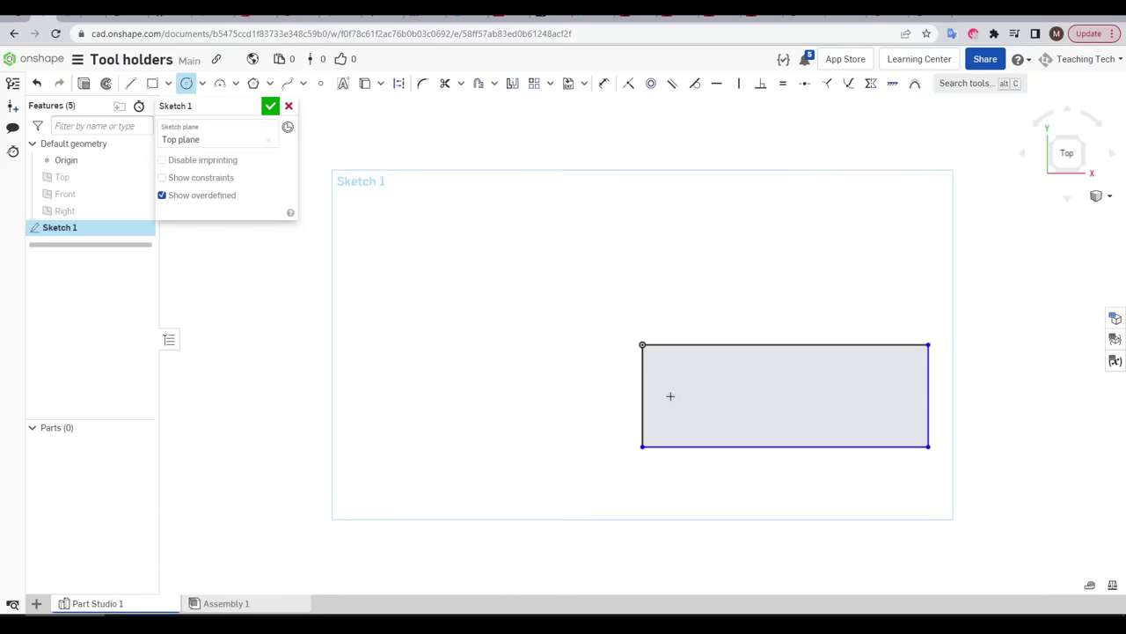
left_click(671, 396)
left_click(683, 396)
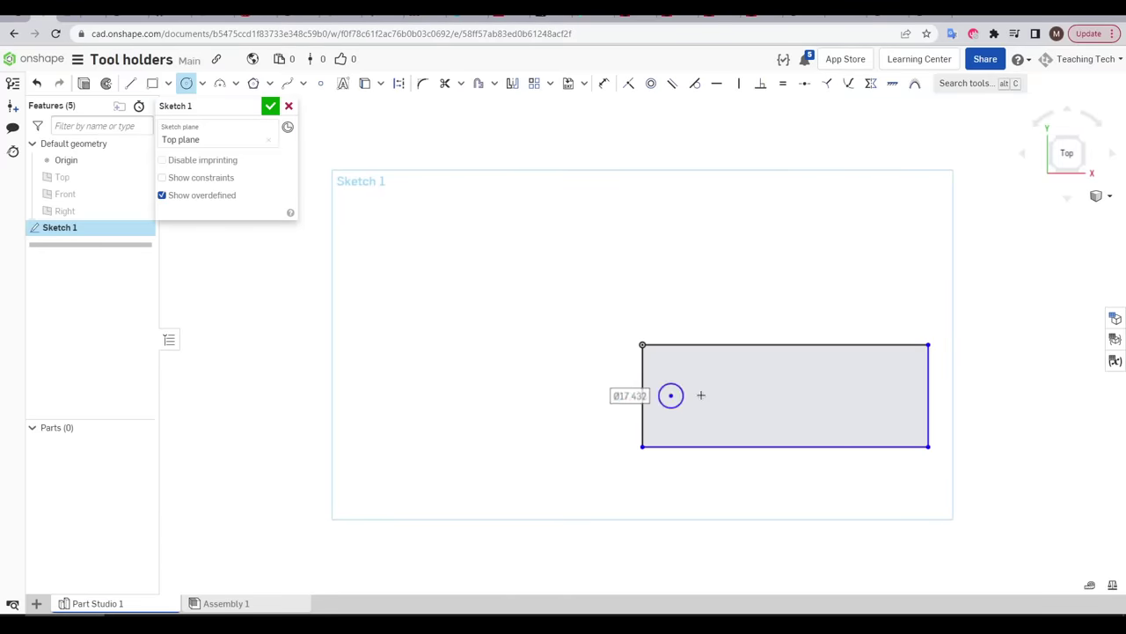
left_click(714, 396)
left_click(726, 396)
left_click(764, 396)
left_click(777, 396)
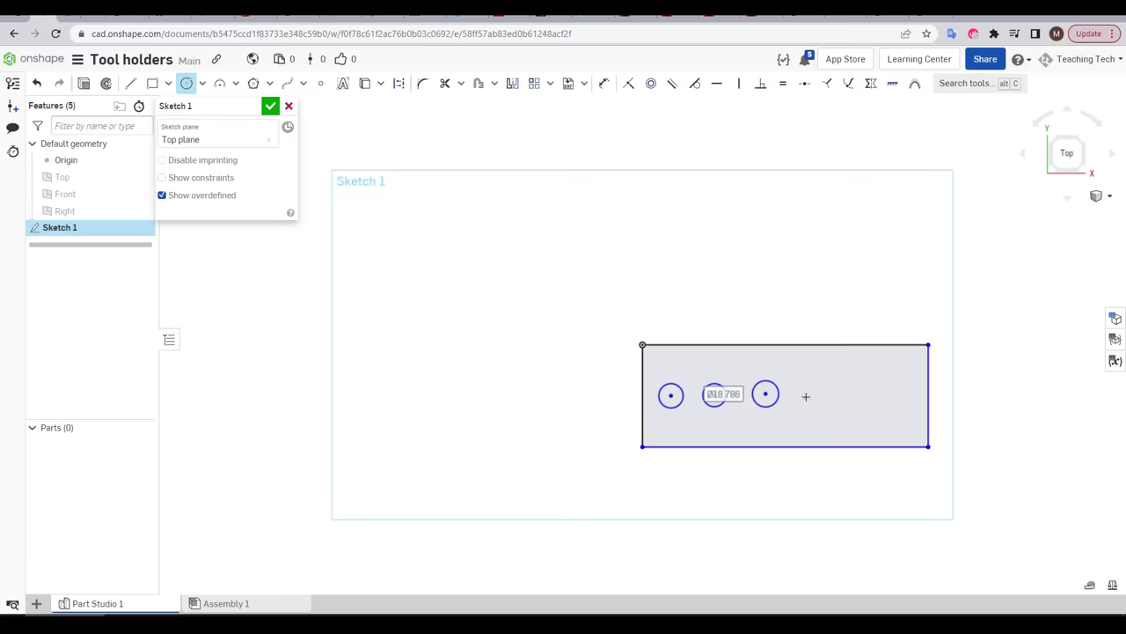
left_click(809, 396)
left_click(821, 396)
left_click(851, 396)
left_click(863, 396)
left_click(891, 396)
left_click(902, 396)
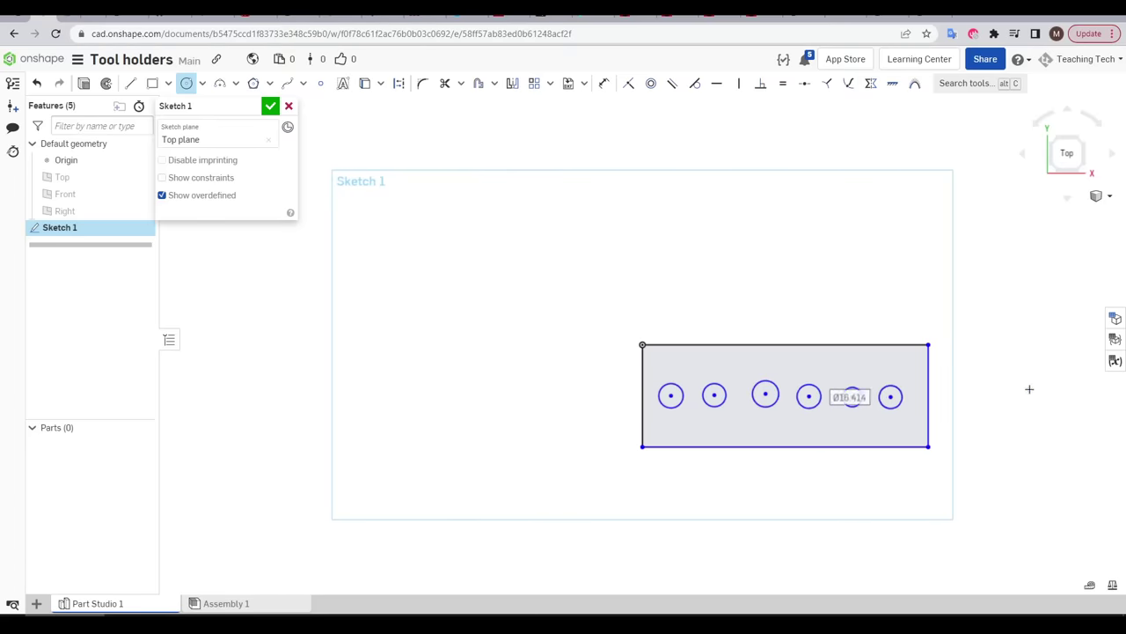
key("Escape")
Enlarge the rectangle slightly by moving its lower-right corner outward, and shift the rightmost circle a little to the right
key("f")
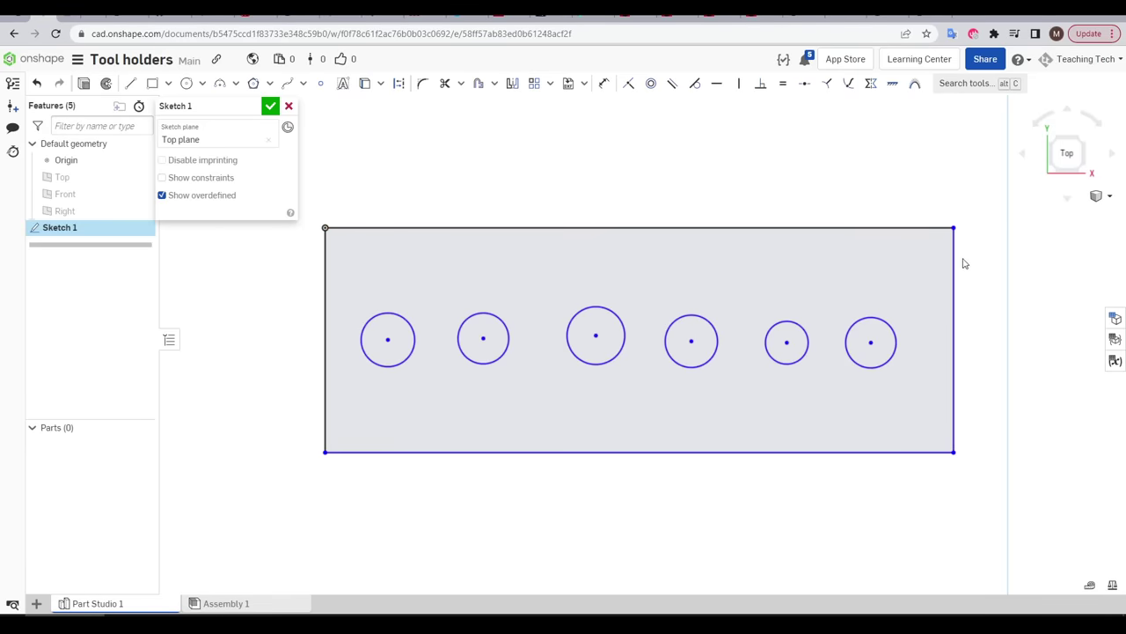
left_click_drag(955, 452, 965, 475)
mouse_move(871, 343)
left_mouse_down()
mouse_move(885, 355)
mouse_move(876, 344)
left_mouse_up()
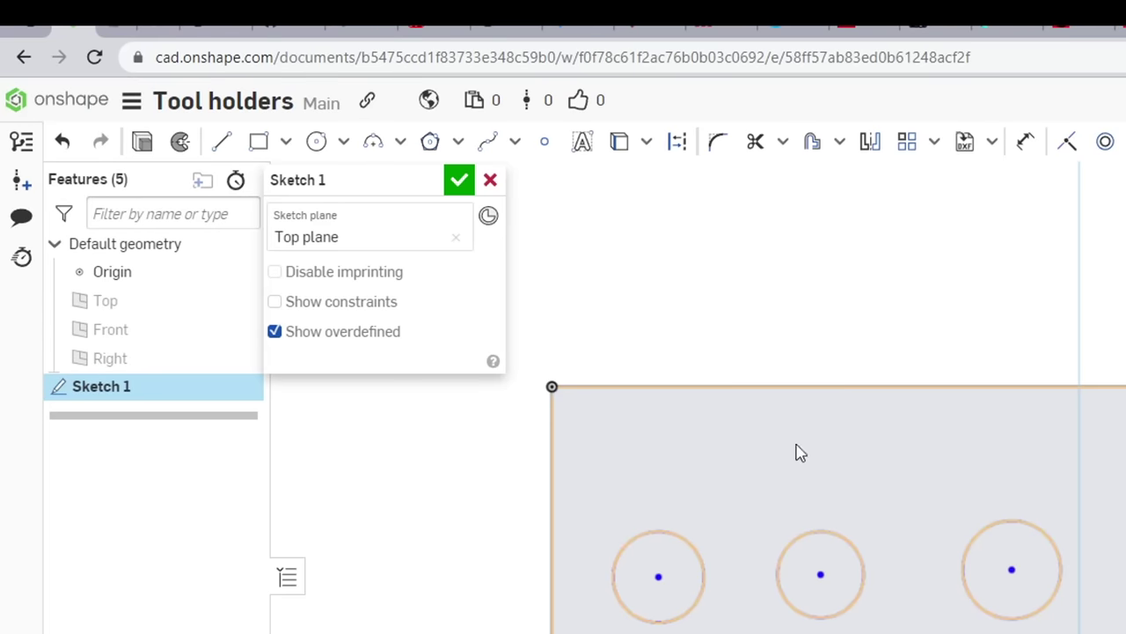
Sketch a construction line about 208 mm long from the midpoint of the rectangle's left edge across to its right edge
left_click(224, 143)
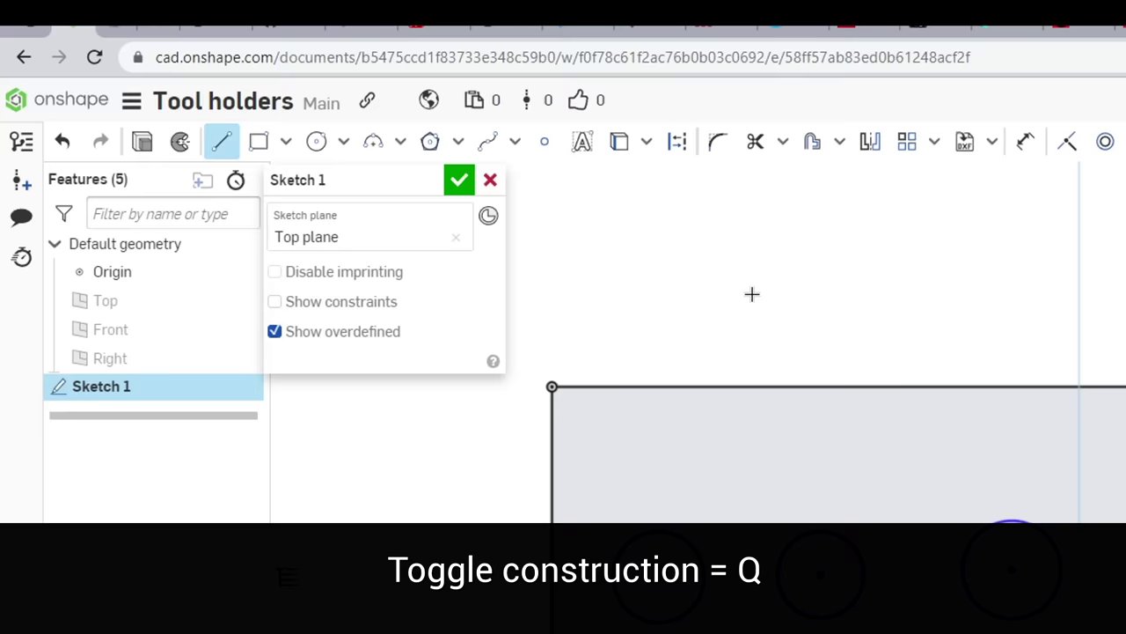
key("q")
key("q")
key("q")
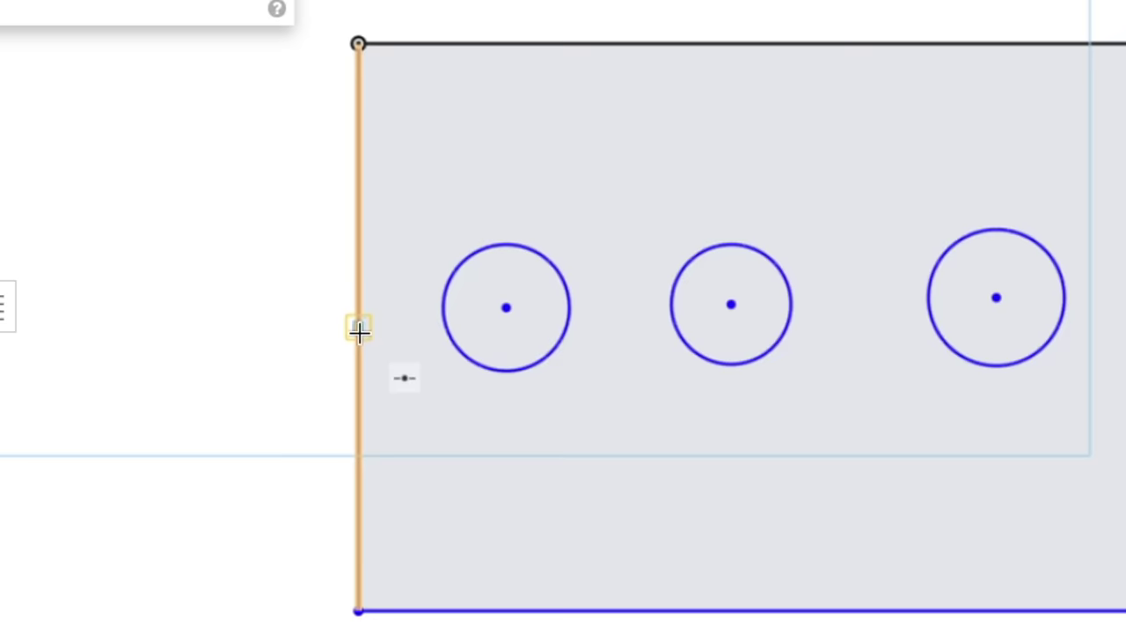
left_click(358, 329)
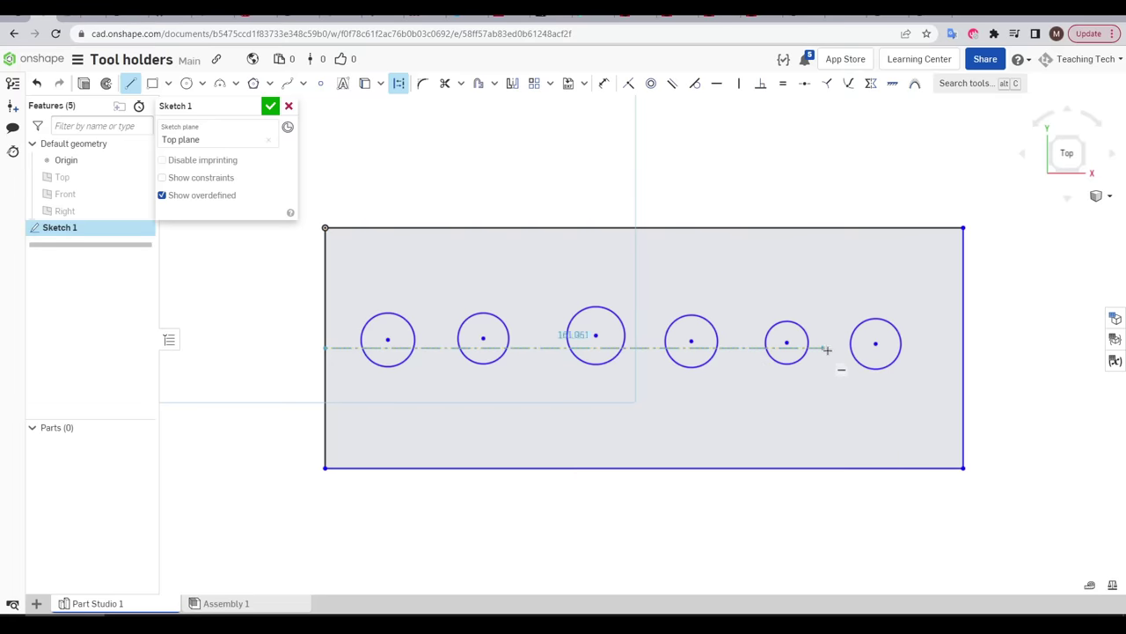
left_click(964, 345)
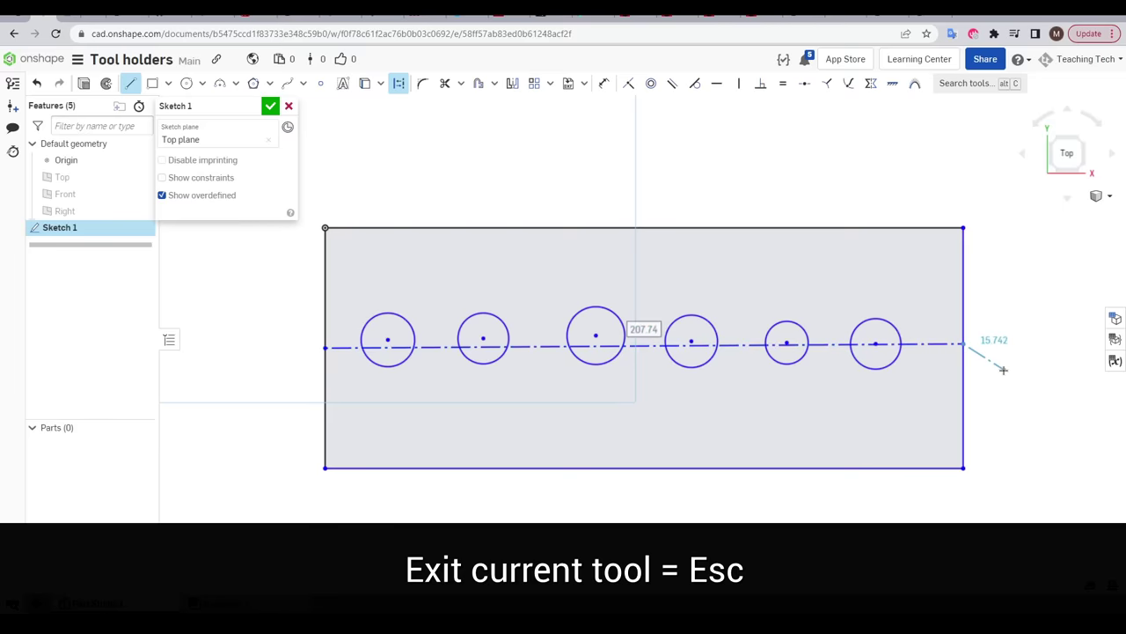
key("Escape")
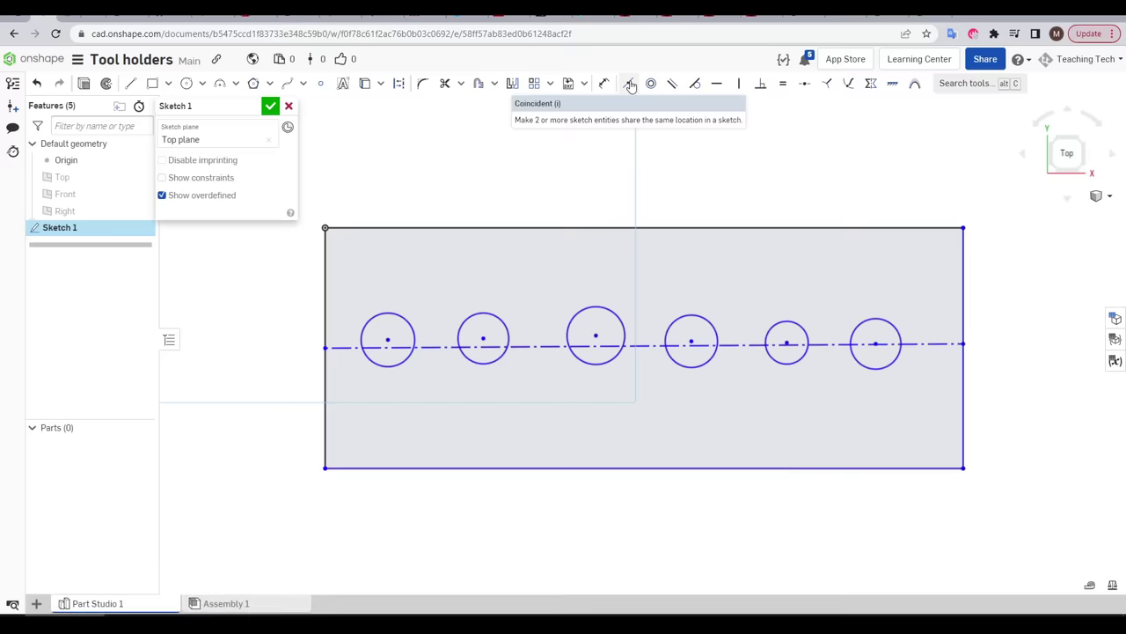
Constrain the centre points of all six circles to be coincident with the construction line
left_click(231, 117)
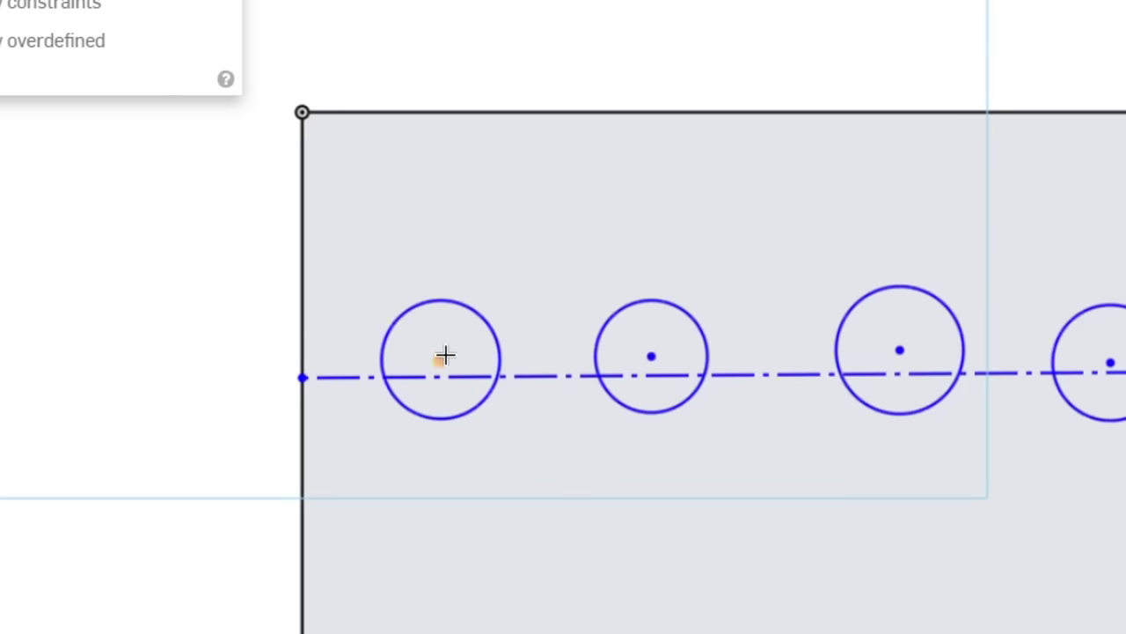
left_click(442, 357)
left_click(473, 373)
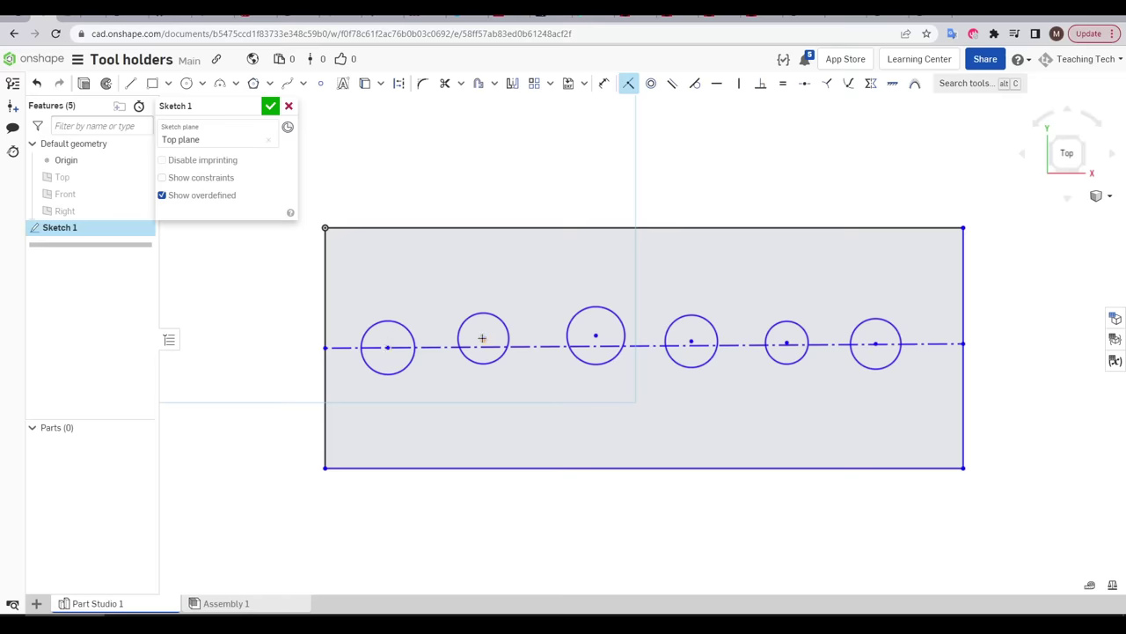
left_click(483, 338)
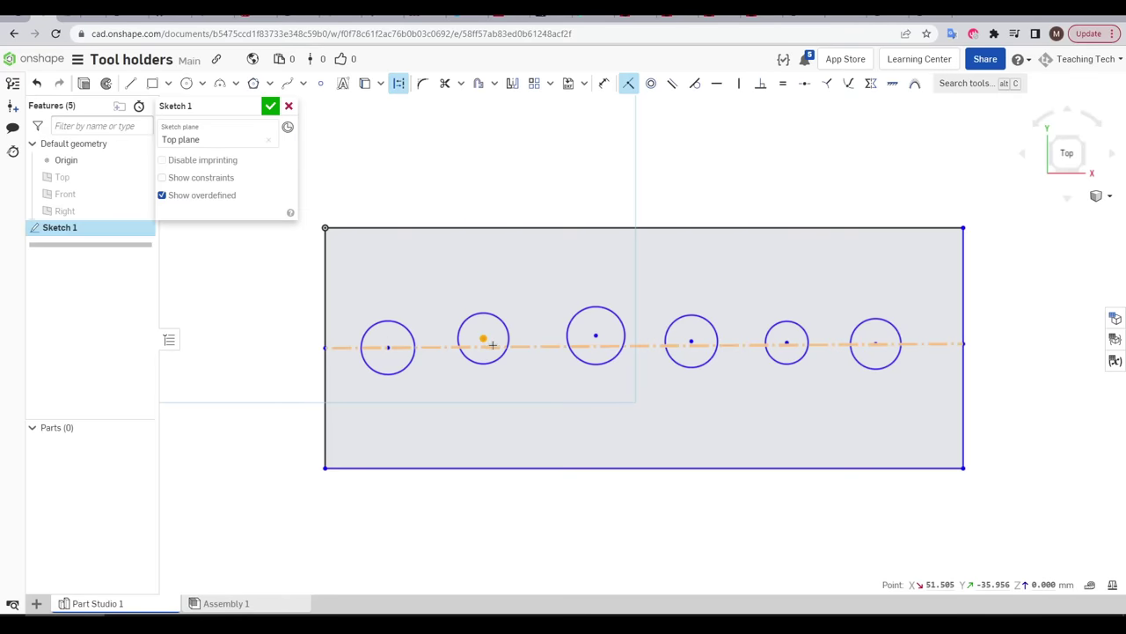
left_click(537, 346)
left_click(596, 335)
left_click(647, 345)
left_click(693, 341)
left_click(739, 344)
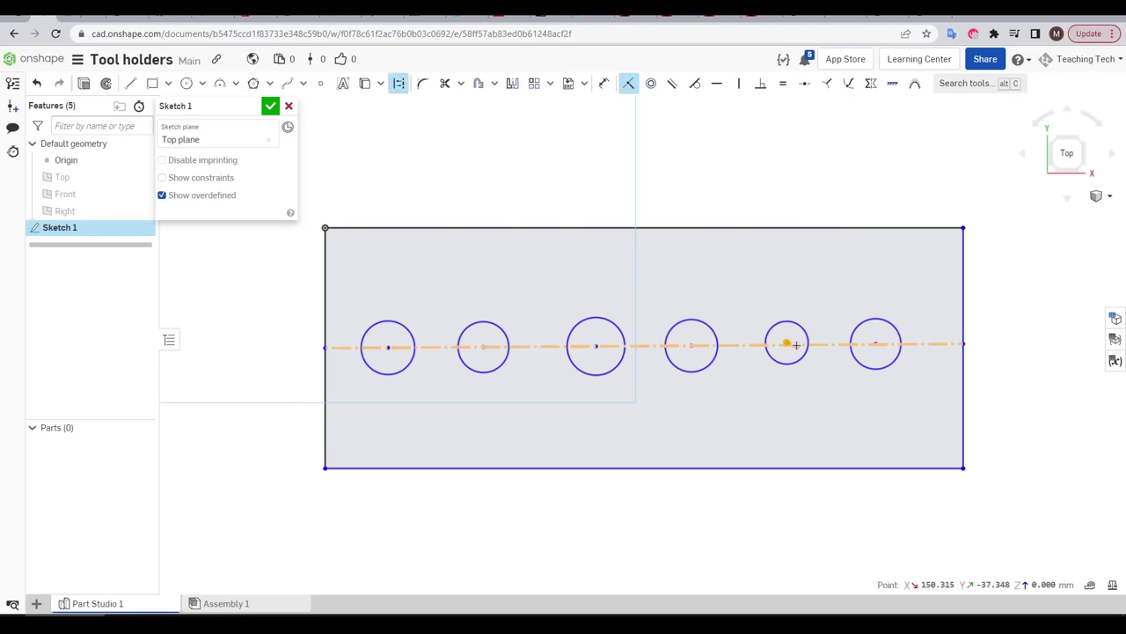
left_click(787, 342)
left_click(831, 344)
left_click(875, 340)
left_click(836, 344)
key("Escape")
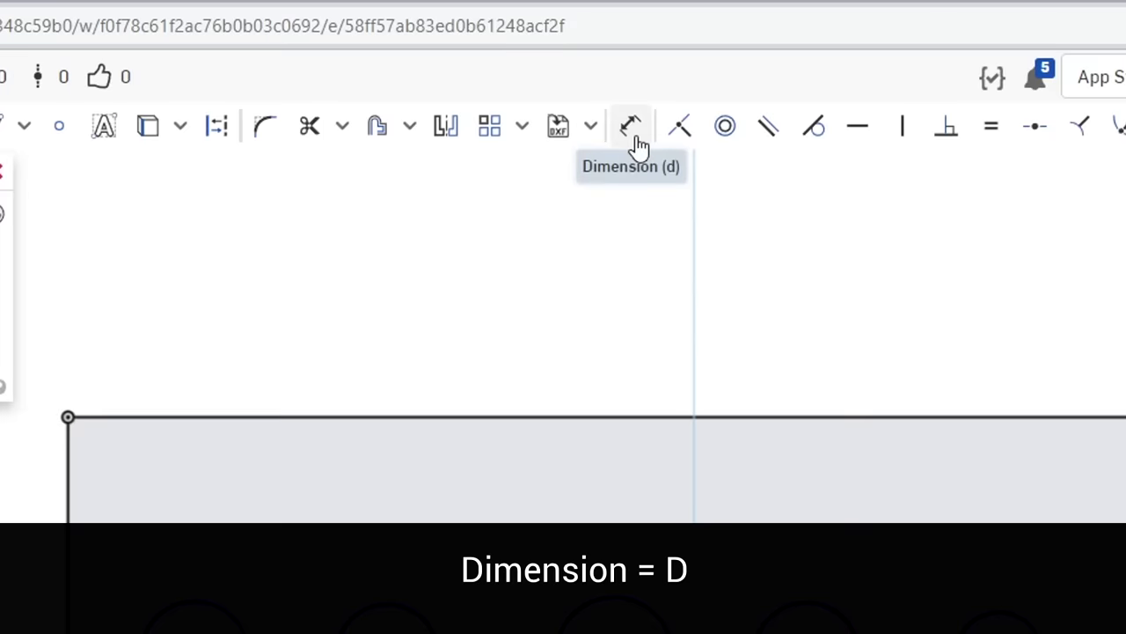
Dimension the rectangle's right edge and set its length to 40 mm
left_click(631, 126)
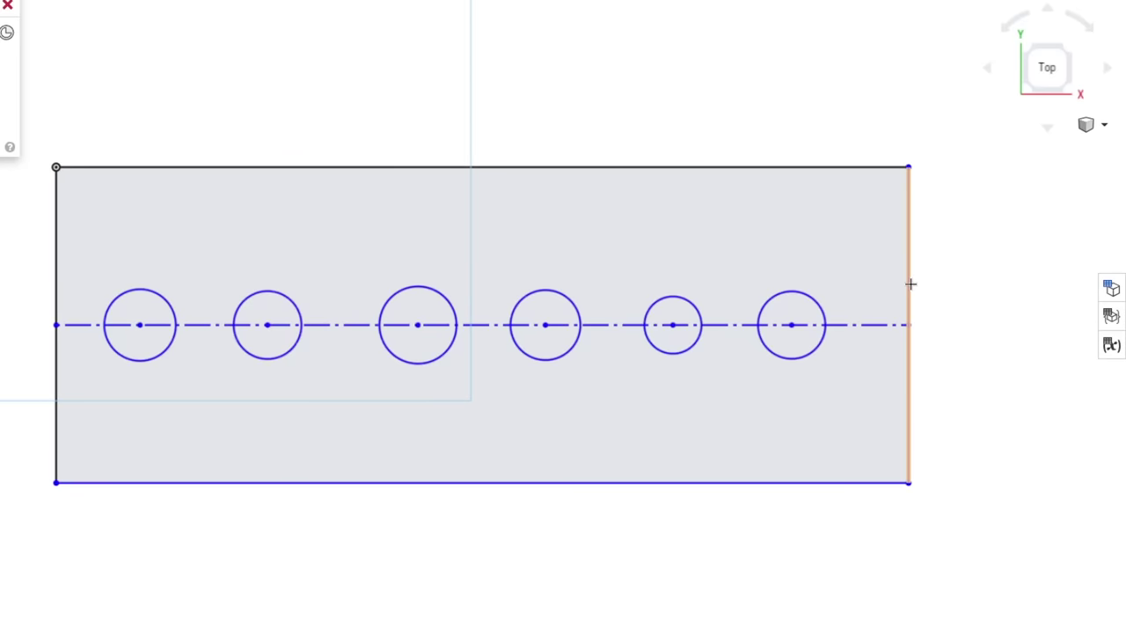
left_click(910, 283)
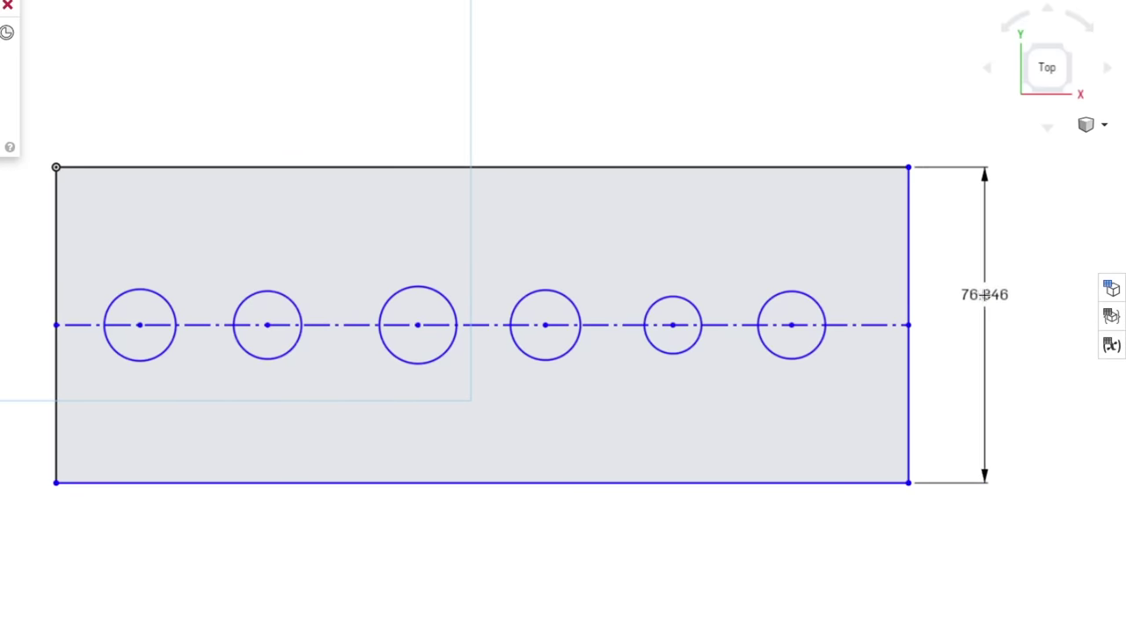
left_click(988, 295)
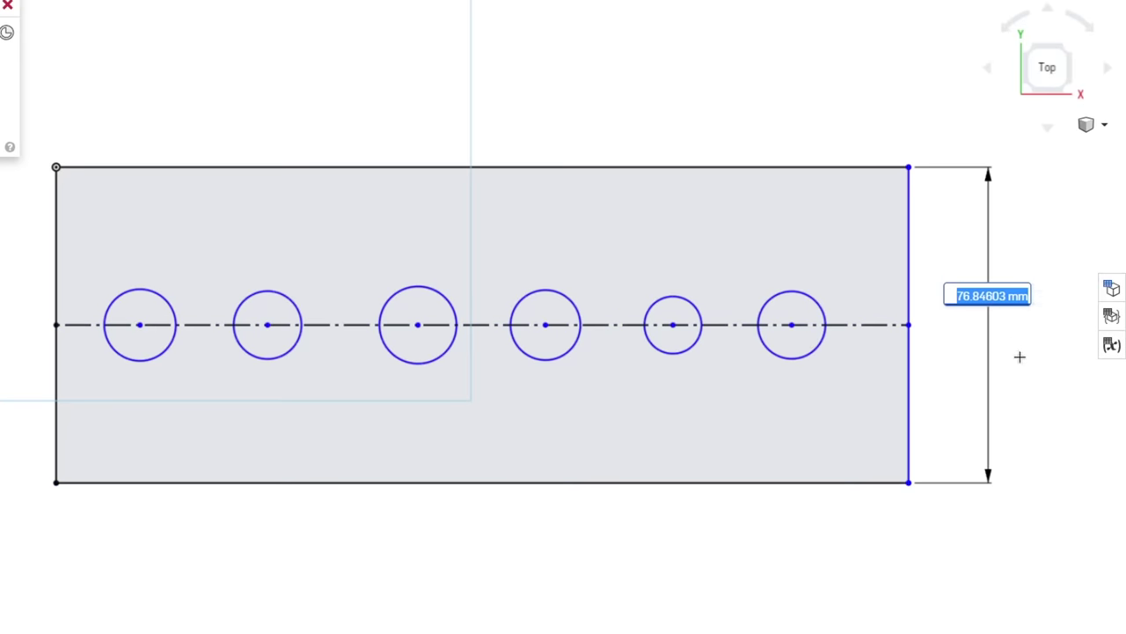
type("40")
key("Return")
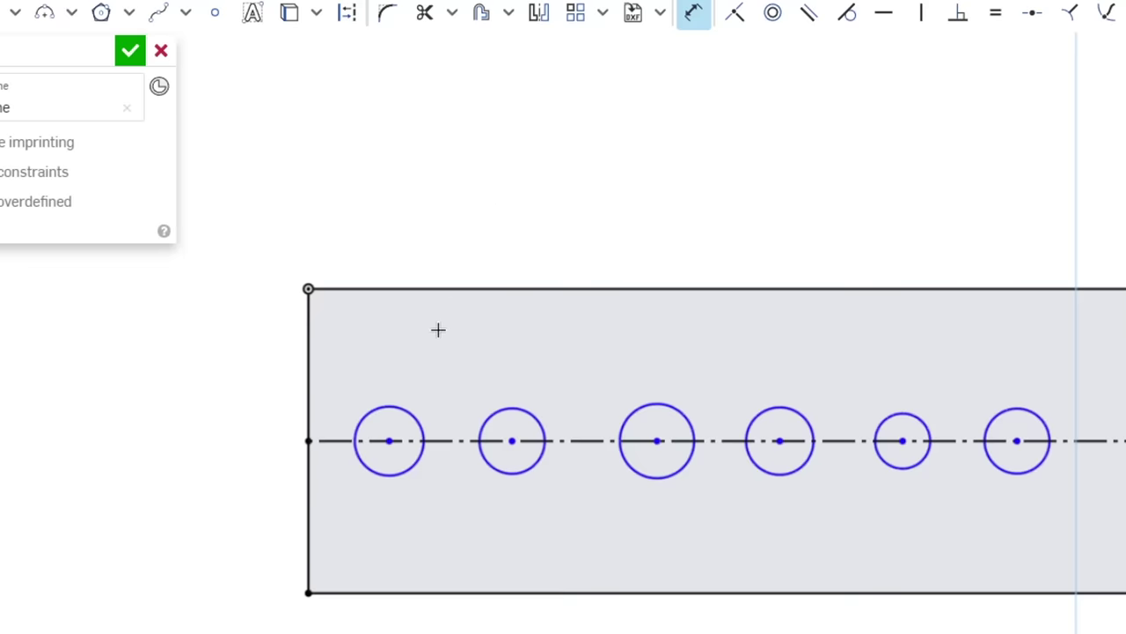
Dimension the diameter of the leftmost circle and set it to 7.5 mm
left_click(402, 407)
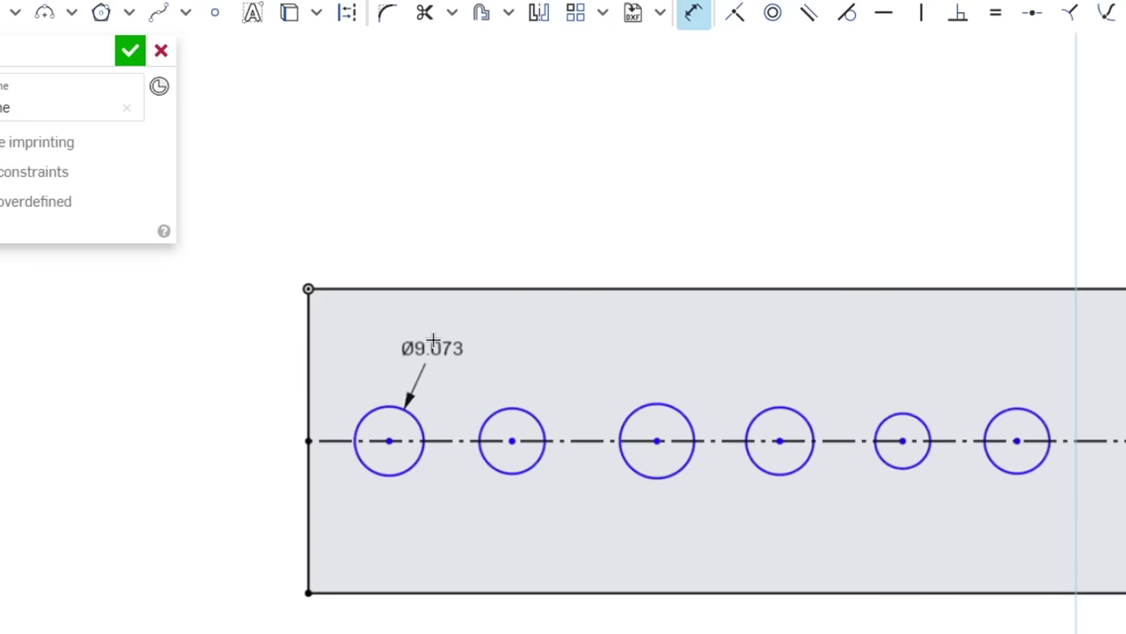
left_click(449, 196)
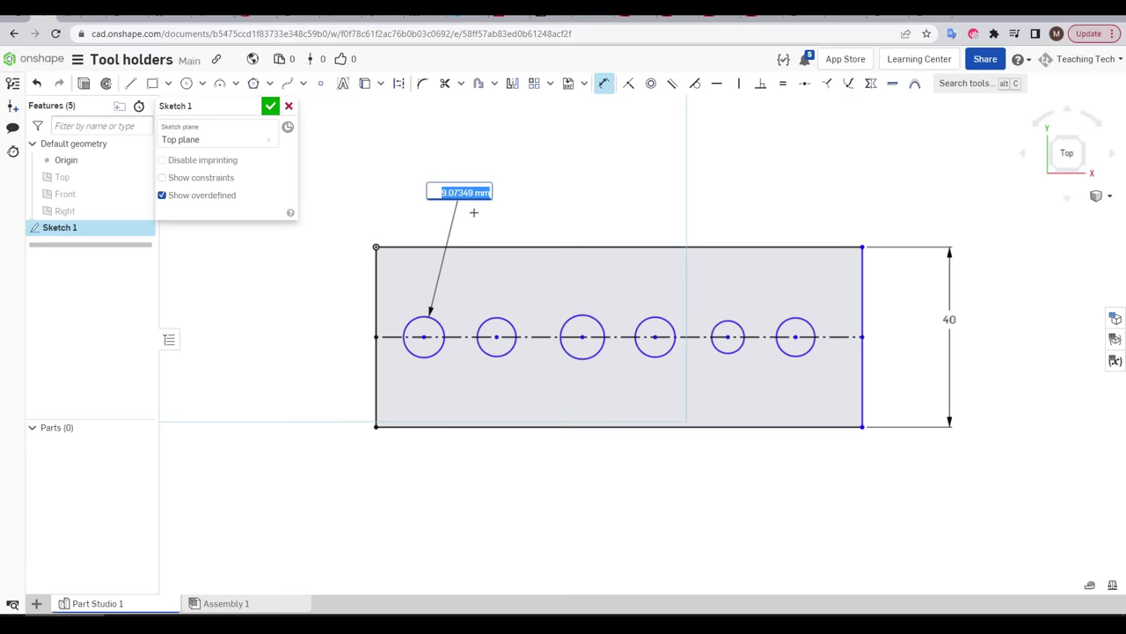
type("7.5")
key("Return")
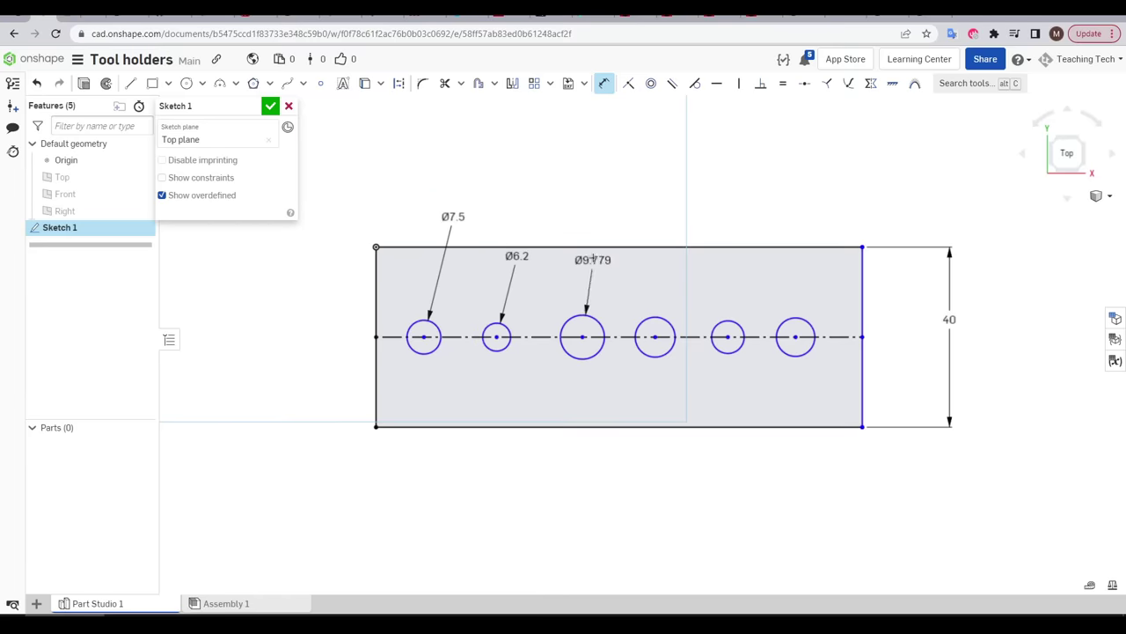
Set the diameter of the third circle from the left to 6 mm and the fourth to 4.1 mm
type("6")
key("Return")
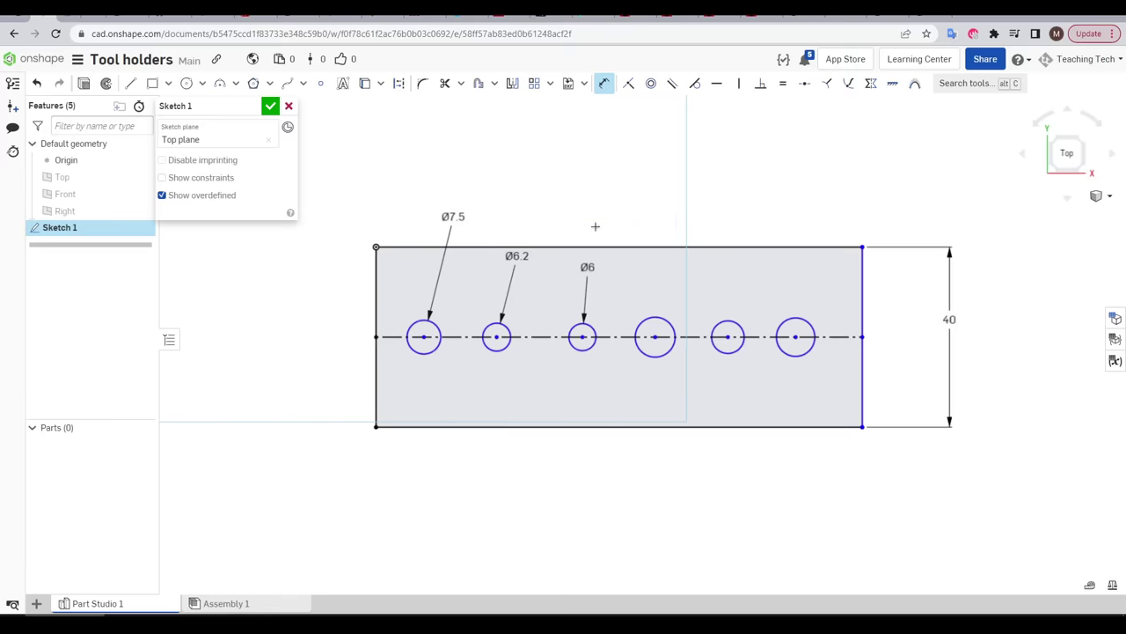
left_click(655, 316)
left_click(660, 248)
type("4.1")
key("Return")
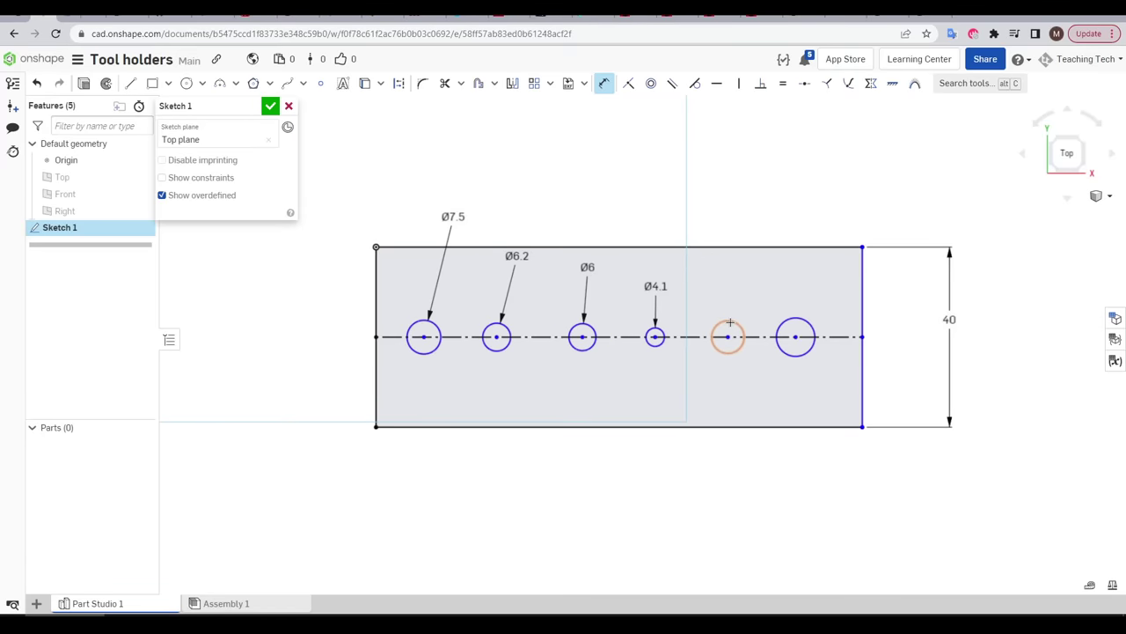
Dimension the last two circles in the row, setting the fifth to 5.1 mm and the sixth to 3.2 mm in diameter
left_click(728, 336)
left_click(731, 220)
type("5.1")
key("Return")
left_click(794, 297)
type("3.2")
key("Return")
key("Escape")
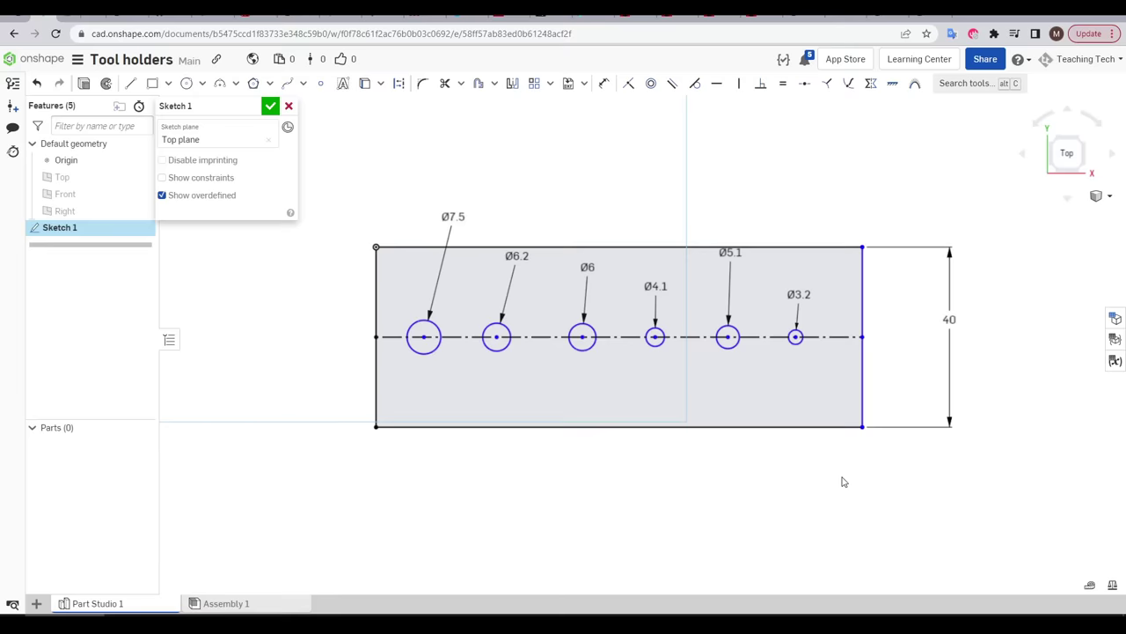
Add a seventh circle of 3.2 mm diameter on the construction line between the sixth circle and the rectangle's right edge
key("ctrl+a")
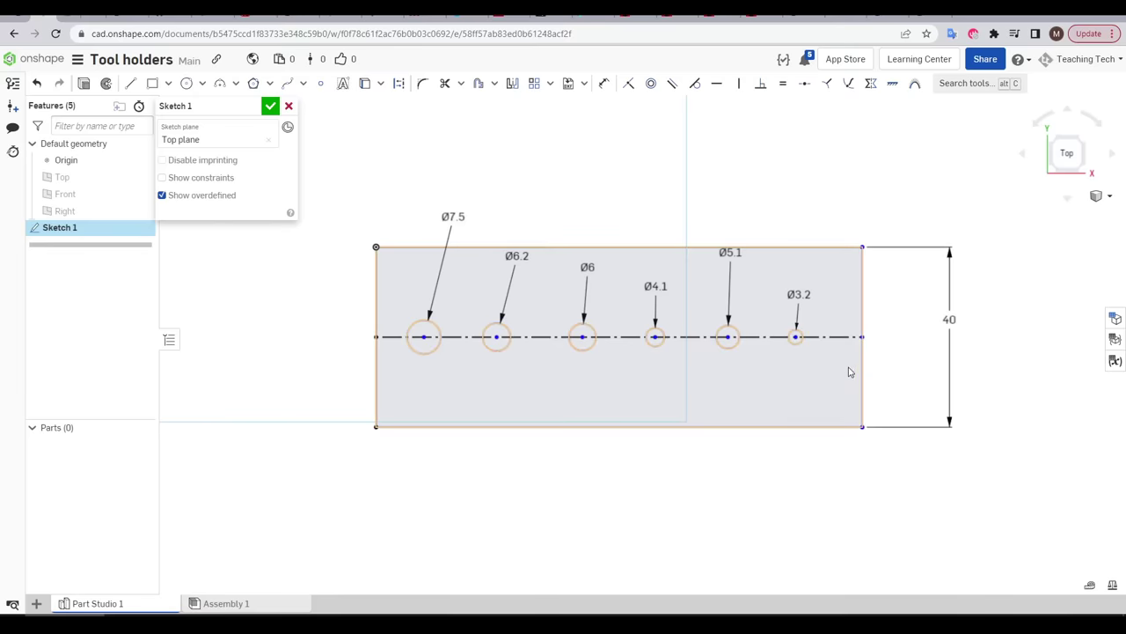
key("c")
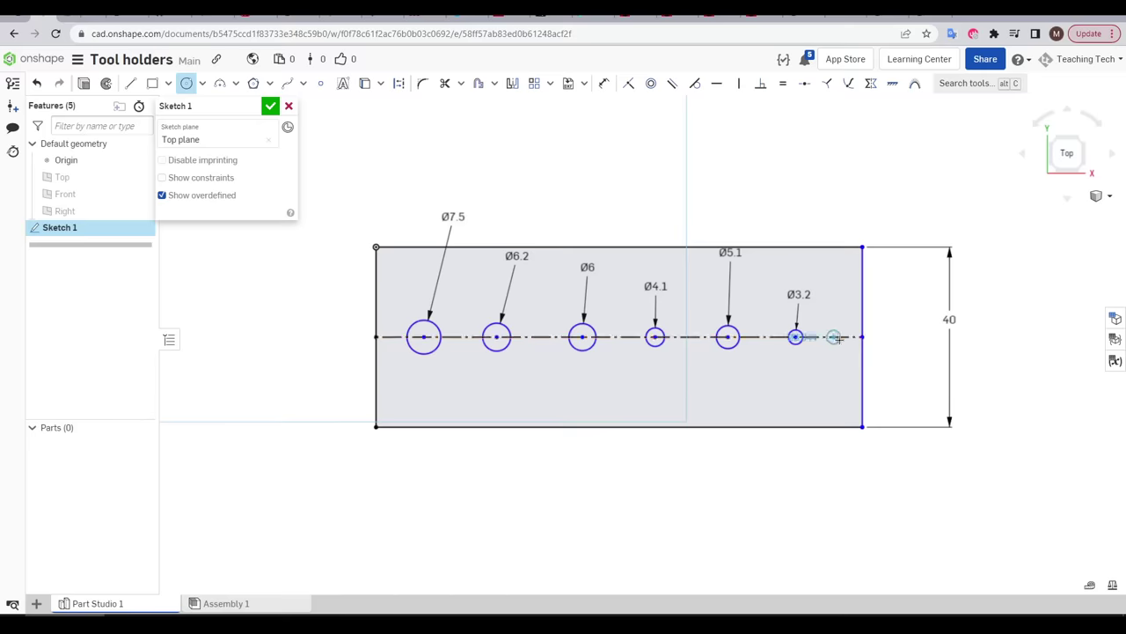
left_click(836, 337)
key("Escape")
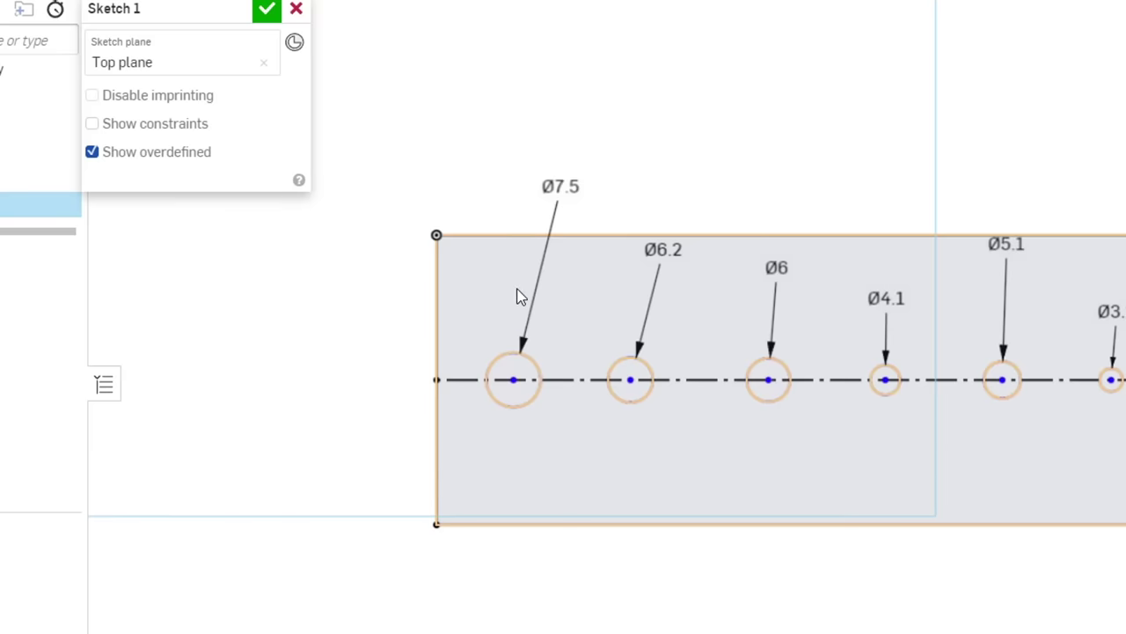
Sketch a construction circle concentric with the 7.5 mm circle and set its diameter to 25 mm
key("c")
left_click(514, 379)
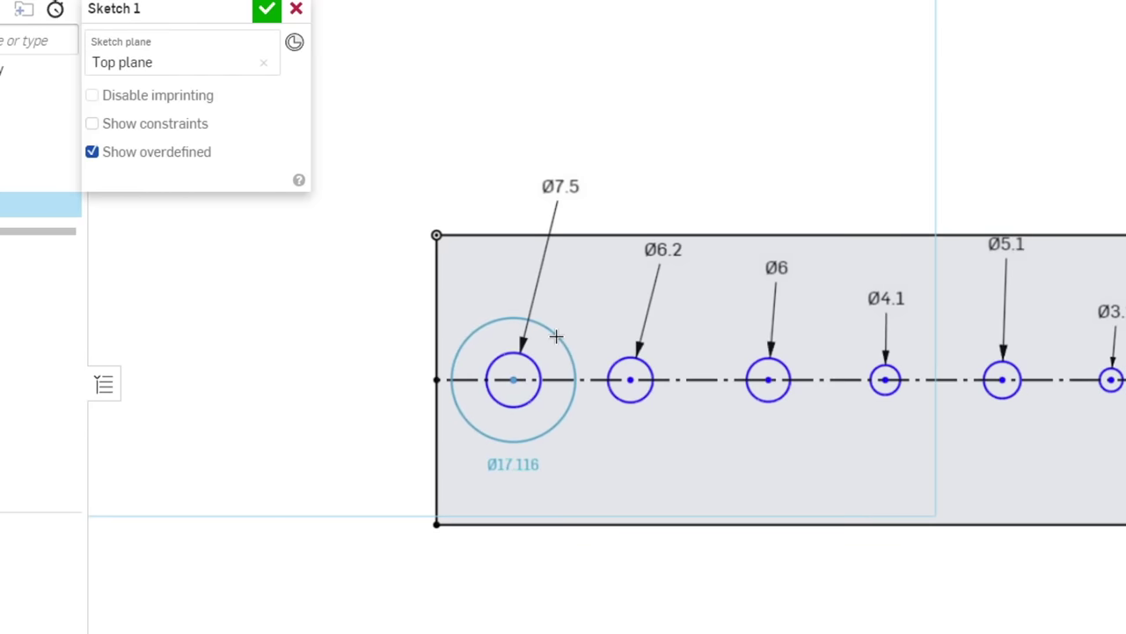
key("q")
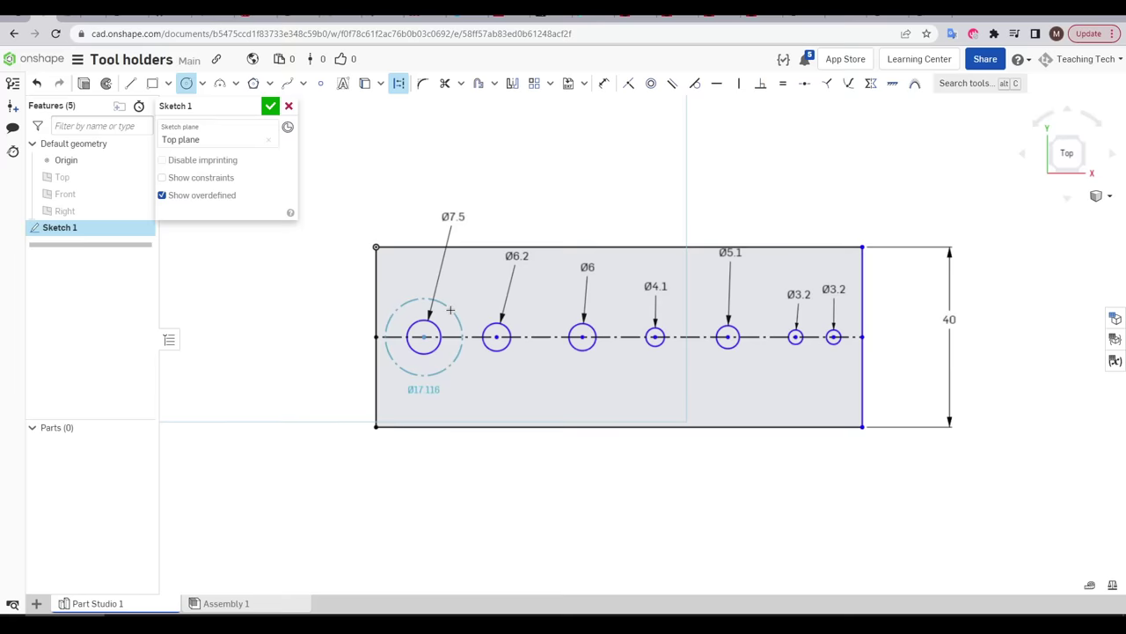
type("25")
key("Return")
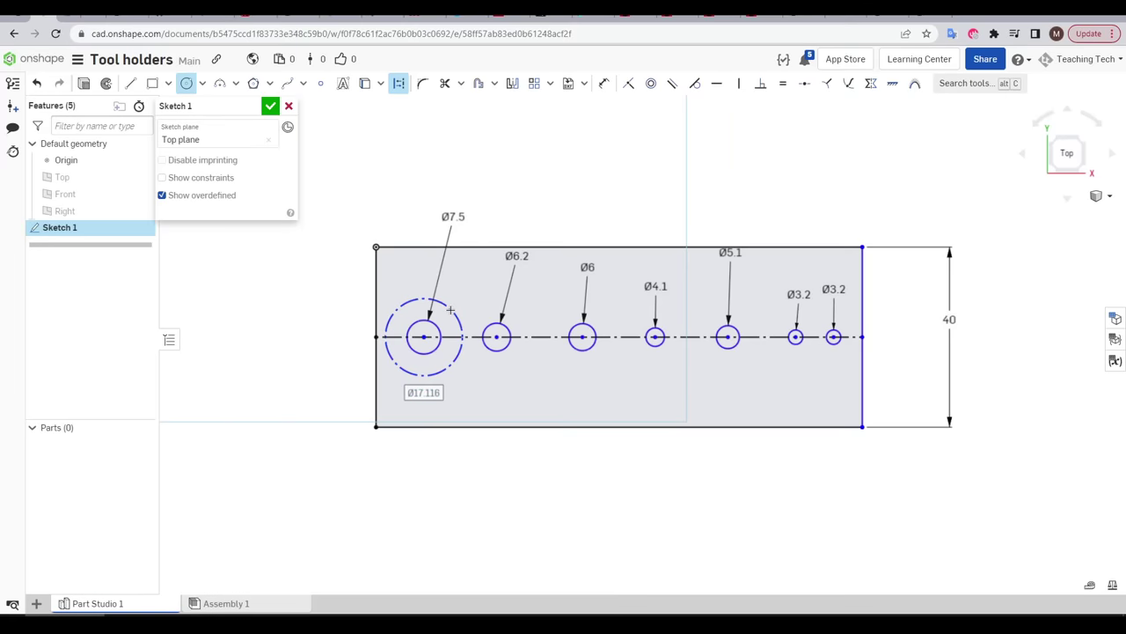
key("d")
key("Escape")
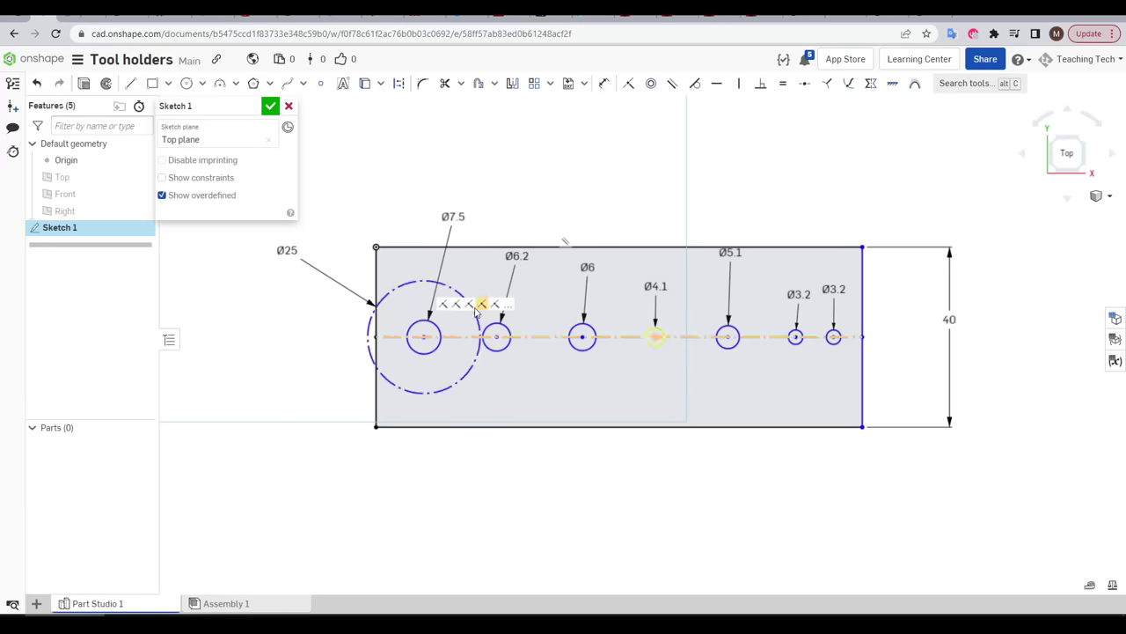
Lengthen the rectangle by moving its right edge outward, and spread the circles farther apart along the construction line
left_click_drag(863, 337, 1006, 337)
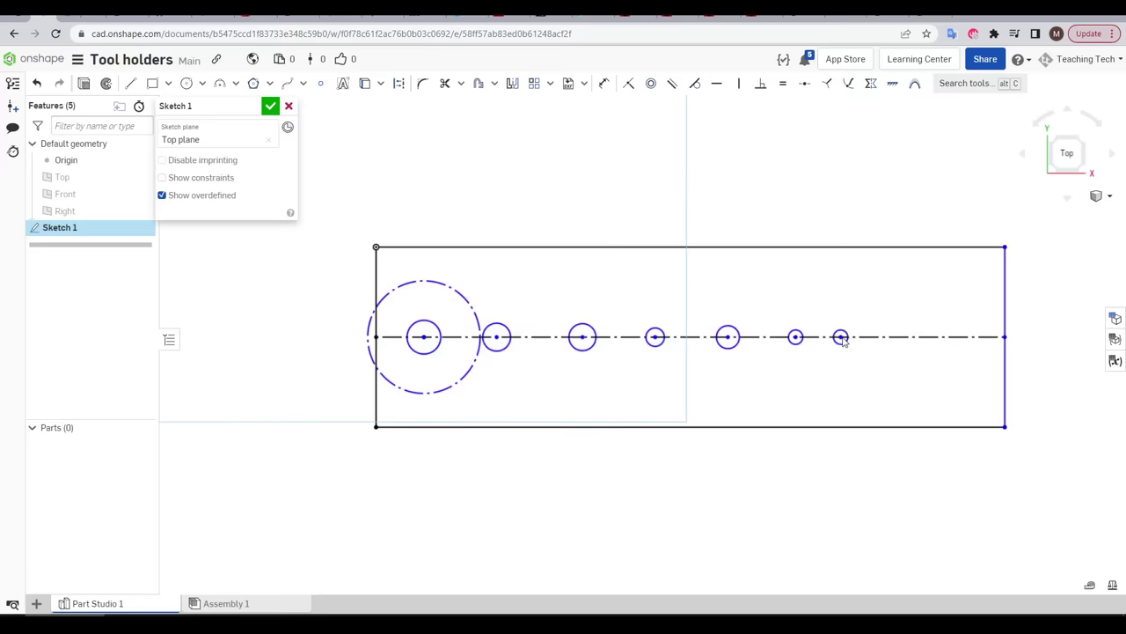
left_click_drag(835, 337, 954, 337)
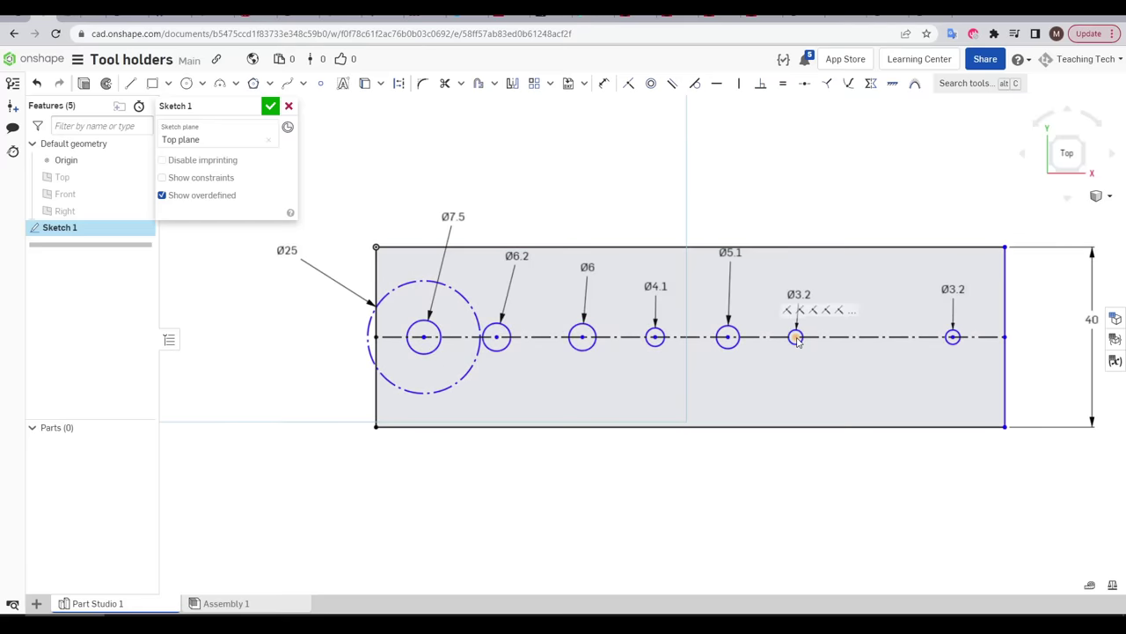
left_click_drag(796, 337, 891, 339)
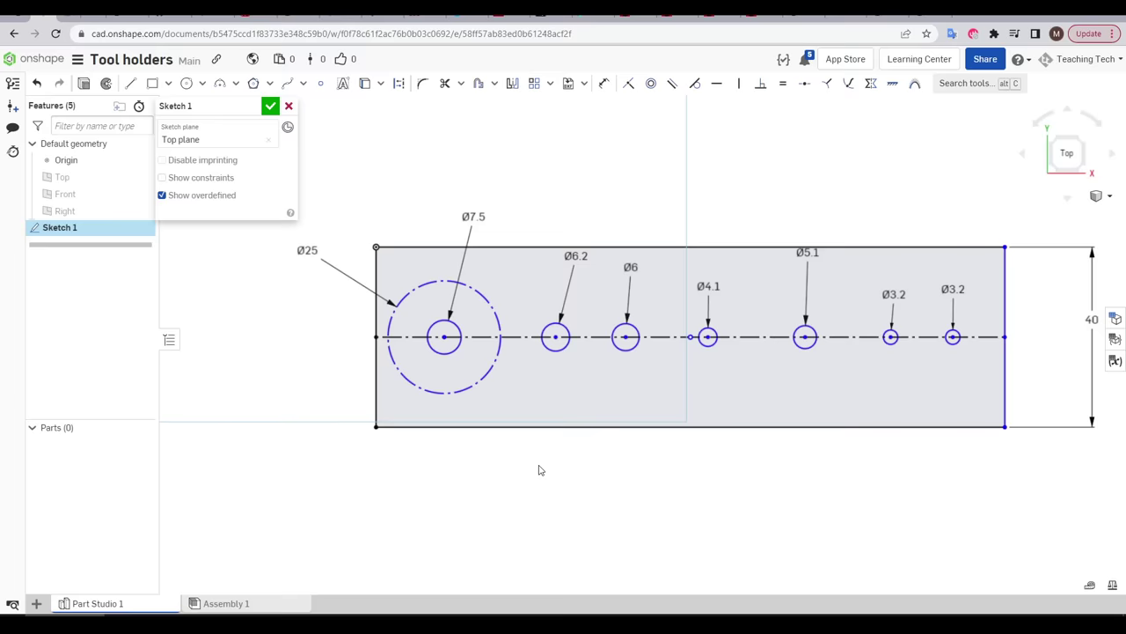
Dimension the distance from the rectangle's left edge to the leftmost circle's centre and set it to 15 mm
key("d")
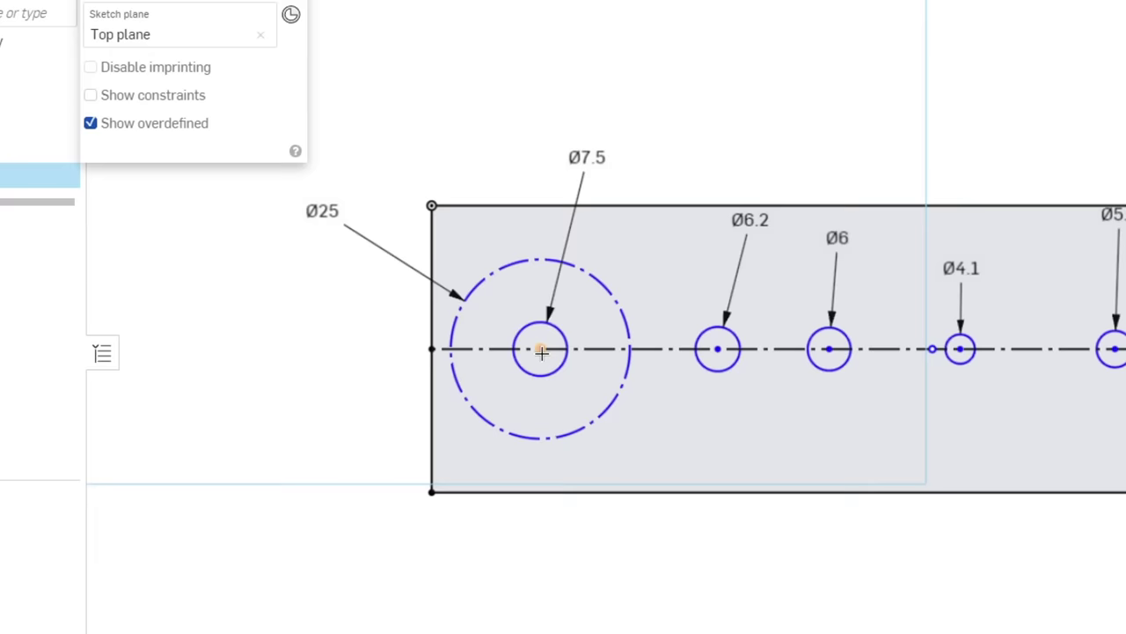
left_click(541, 350)
left_click(433, 422)
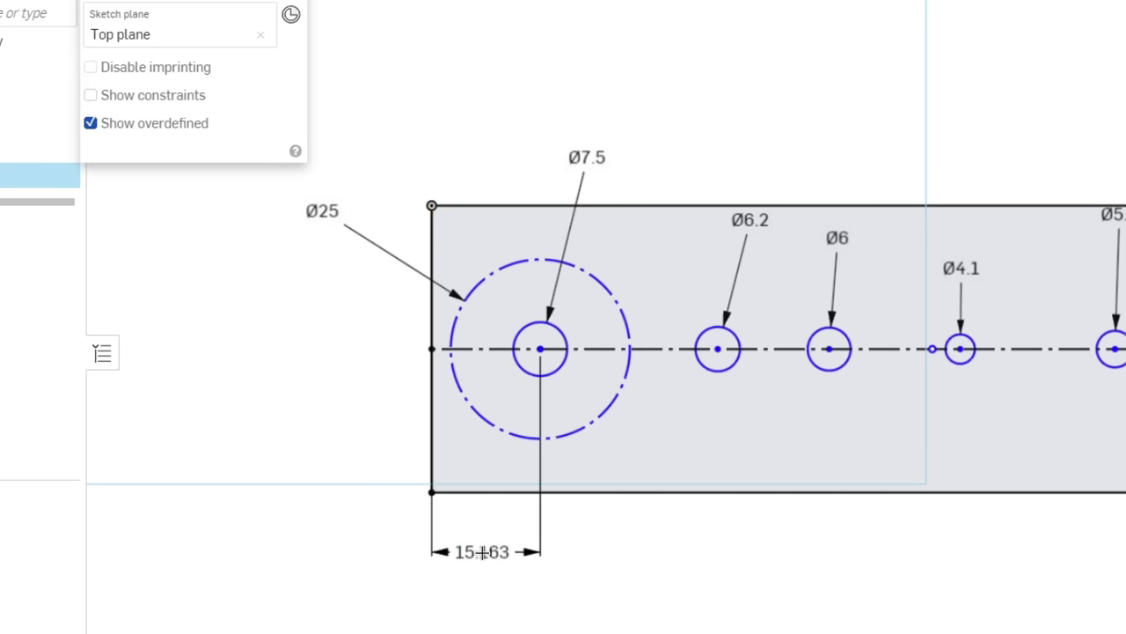
left_click(482, 551)
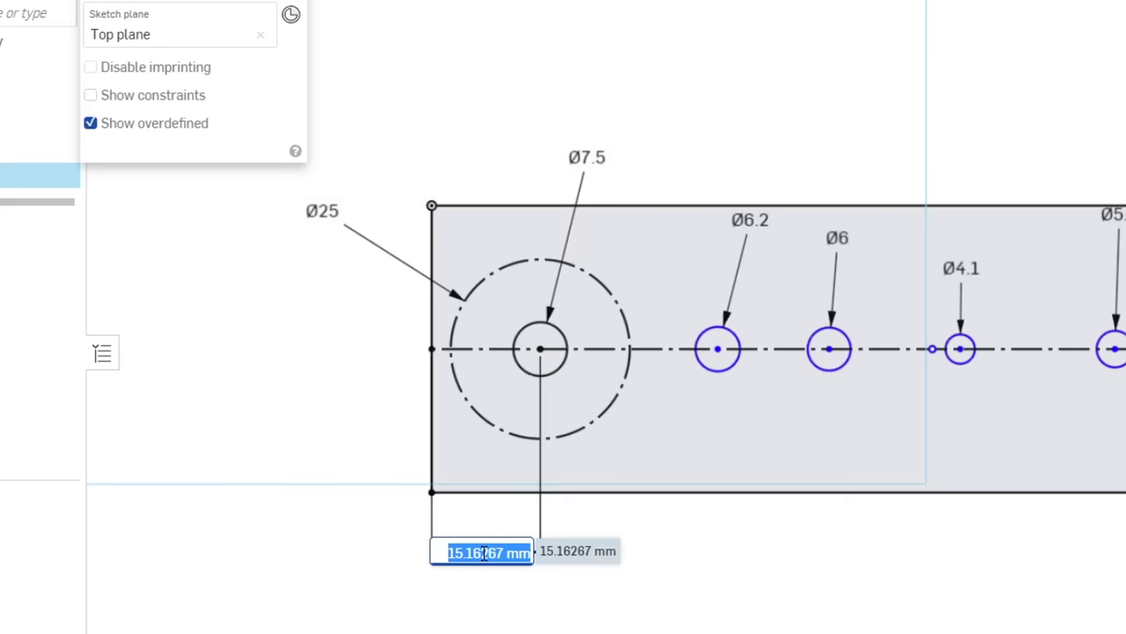
type("15")
key("Return")
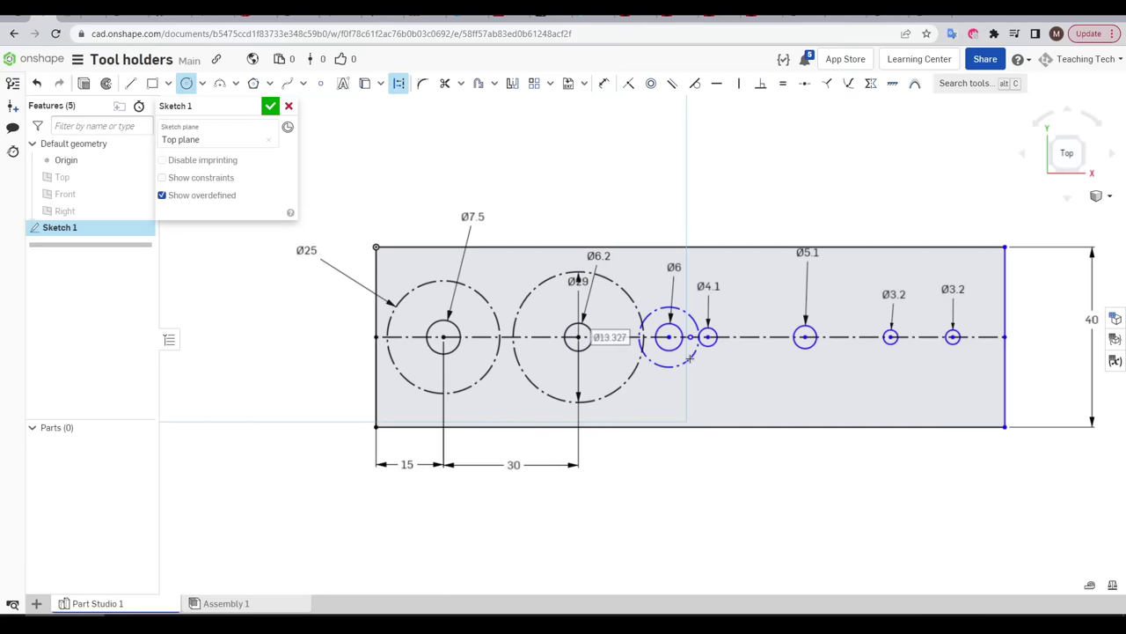
Add an 18 mm construction circle around the 6 mm circle and set its centre 27 mm from the second circle's centre
left_click(704, 358)
key("Escape")
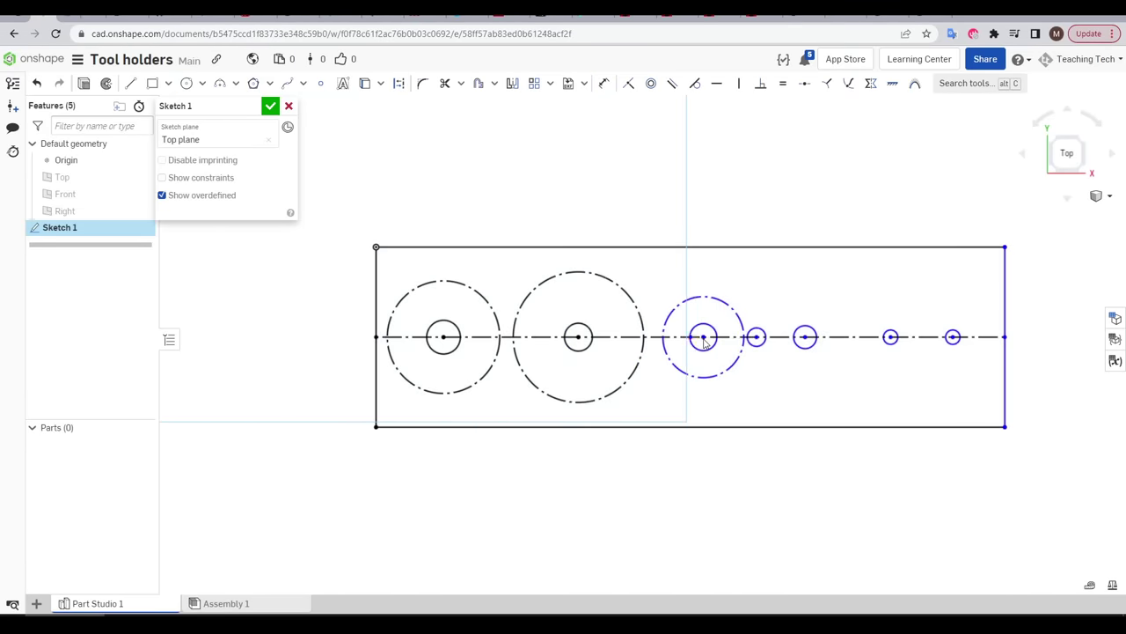
key("d")
left_click(577, 337)
left_click(704, 337)
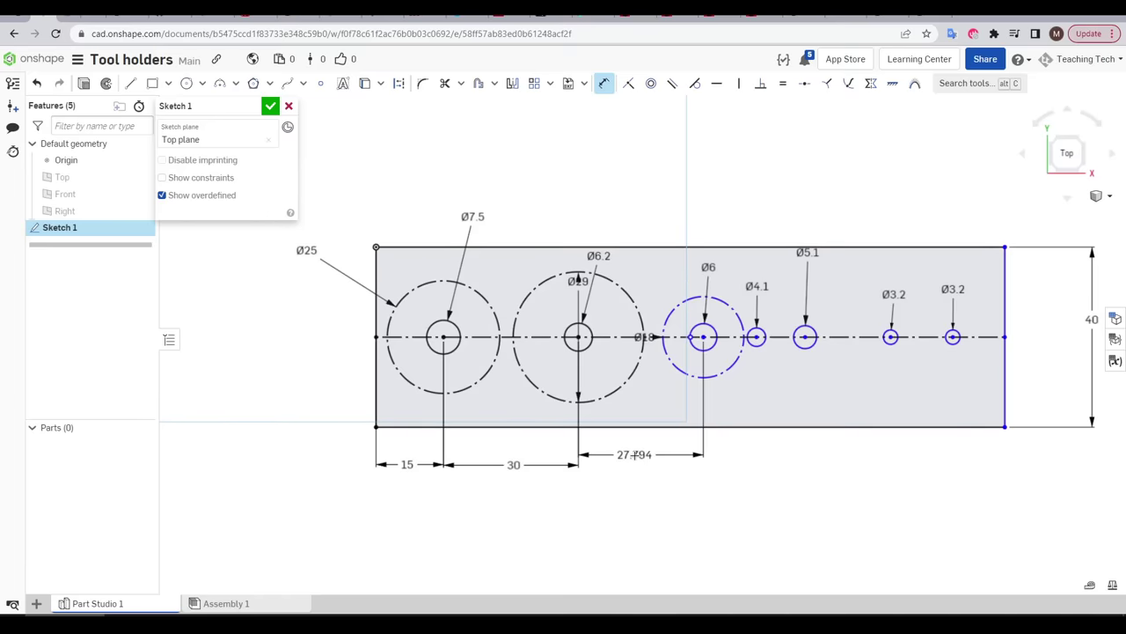
left_click(642, 459)
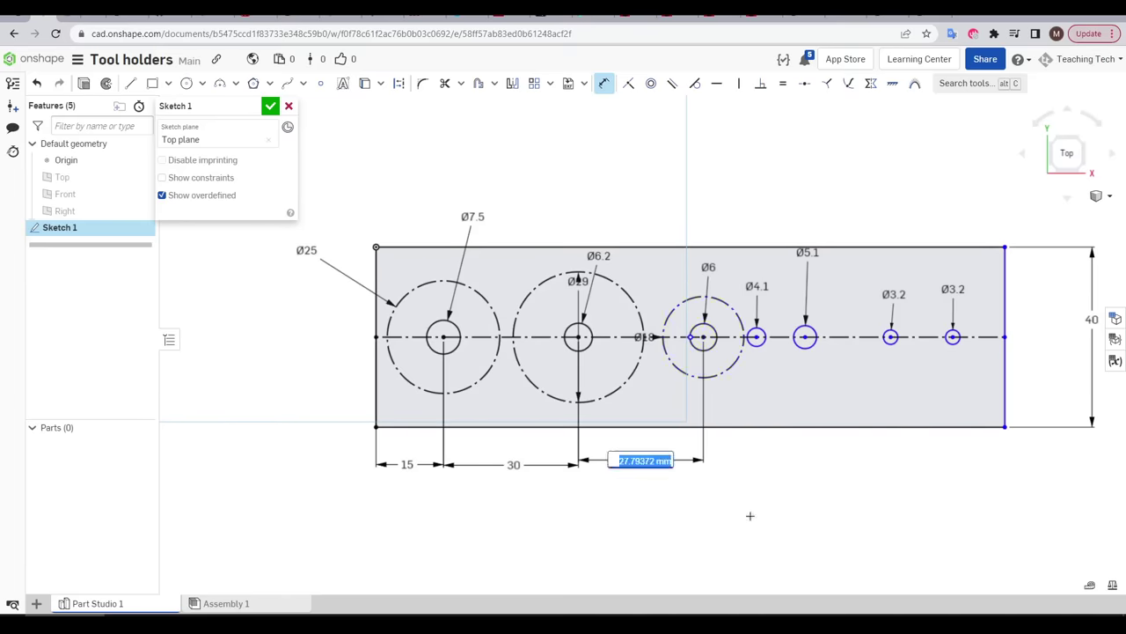
type("27")
key("Return")
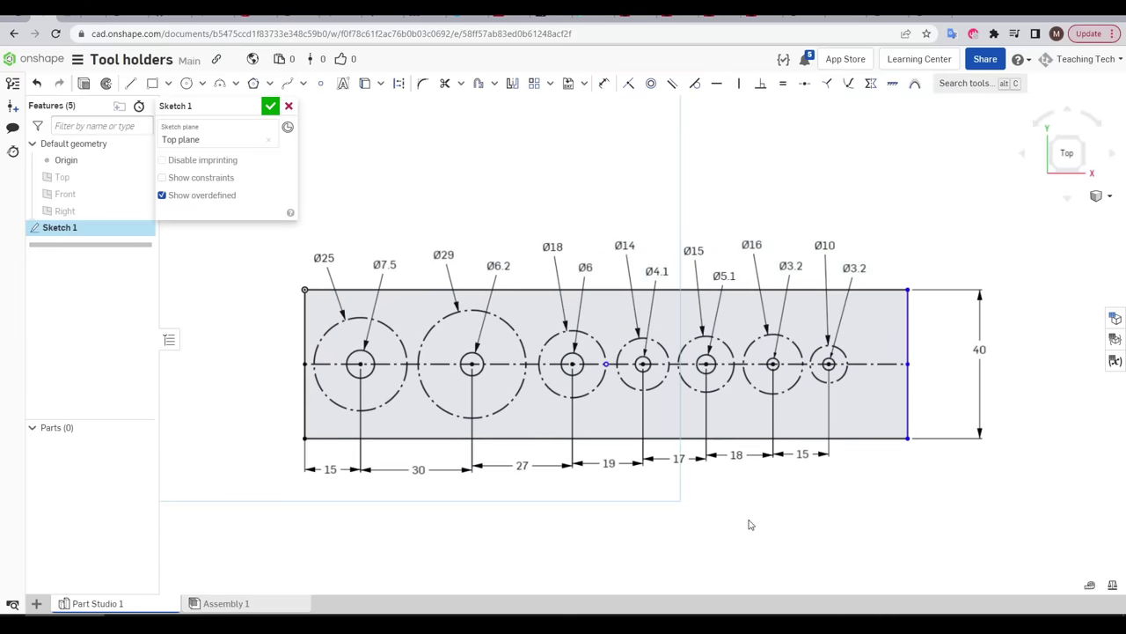
left_click(773, 359)
left_click(829, 359)
left_click(880, 482)
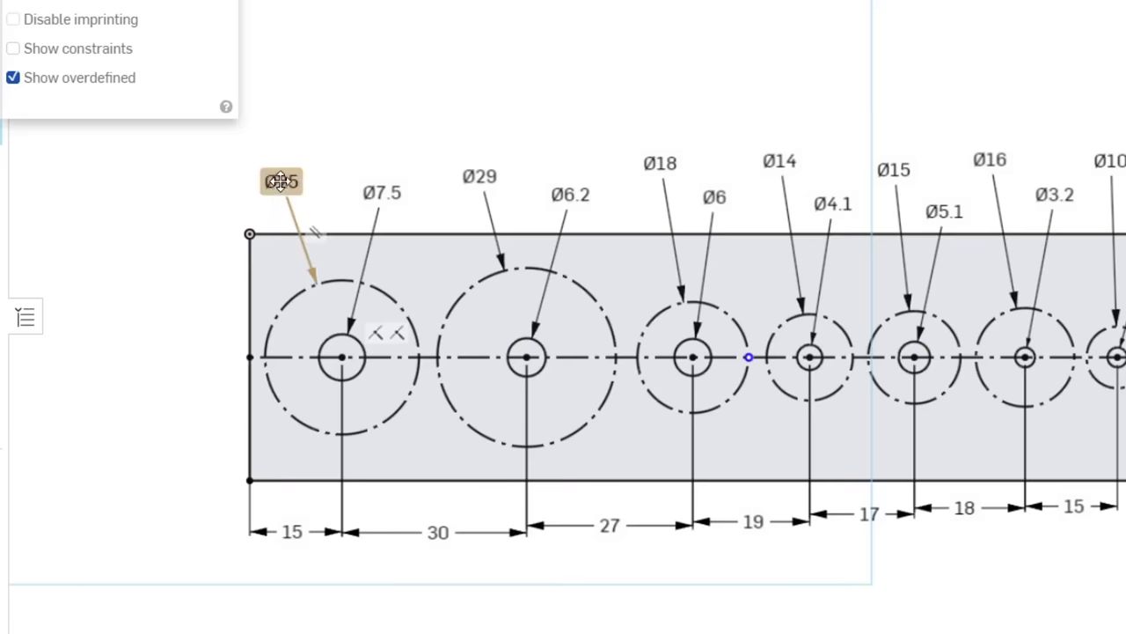
Set the first hole's construction clearance circle to 28 mm diameter and its centre distance from the rectangle's left edge to 17 mm
double_click(280, 181)
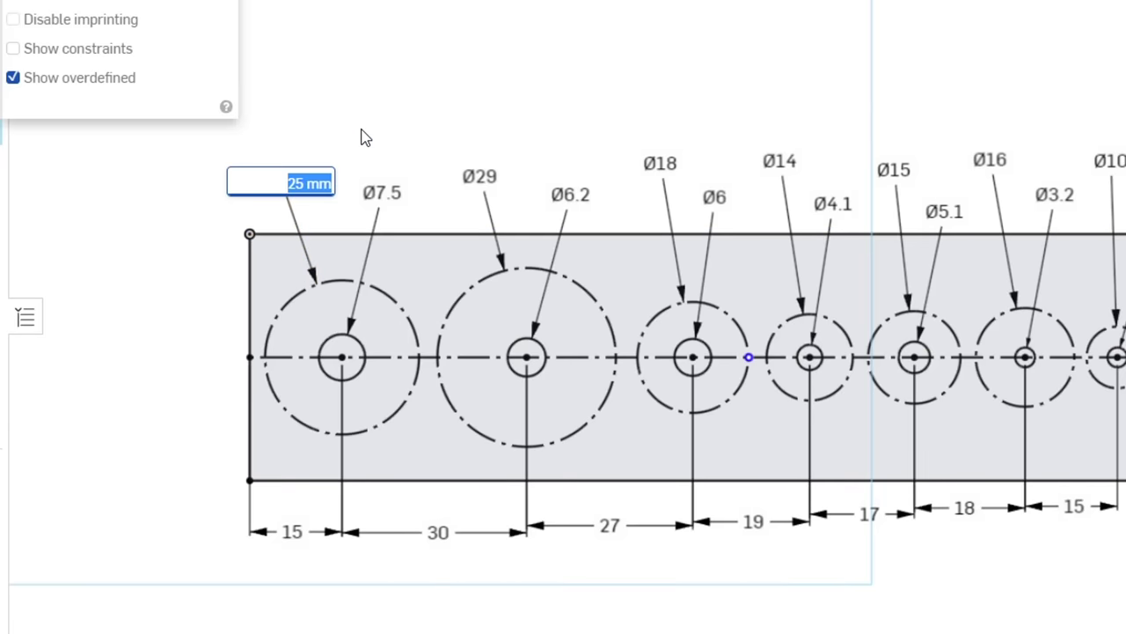
type("28")
key("Return")
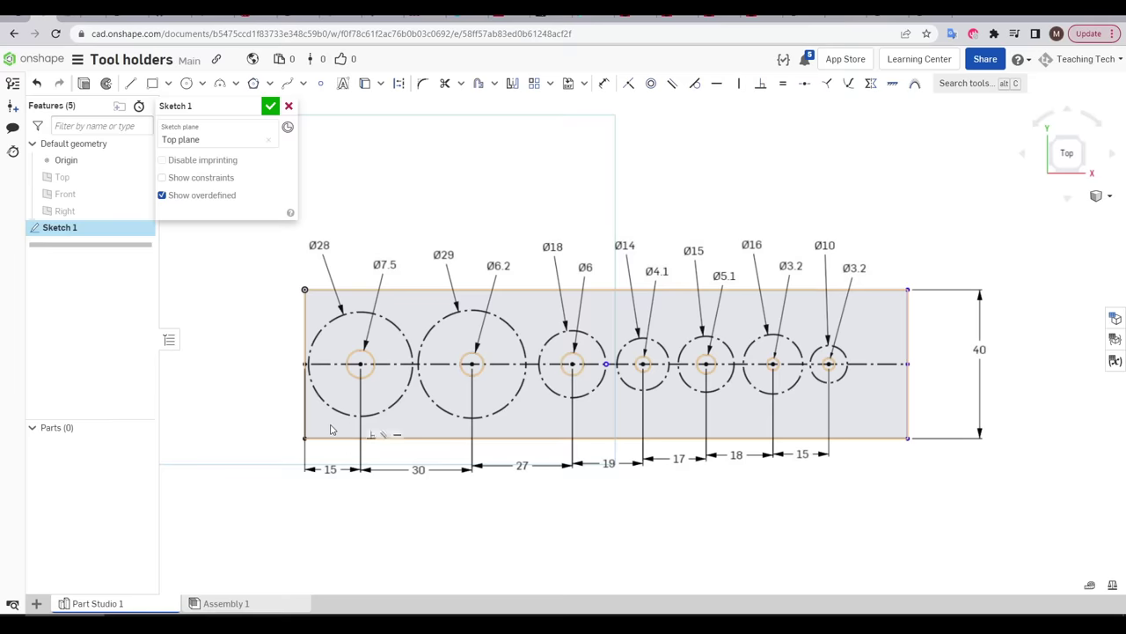
double_click(330, 469)
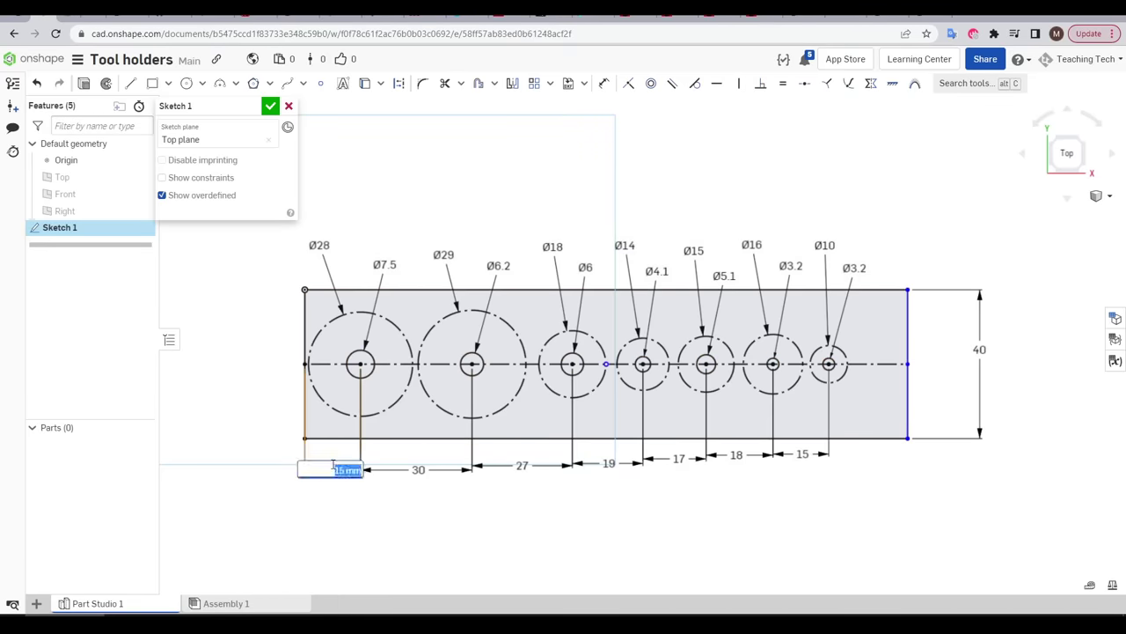
type("17")
key("Return")
Dimension the rightmost hole's centre 9 mm from the rectangle's right edge and finish the sketch
left_click(858, 472)
type("9")
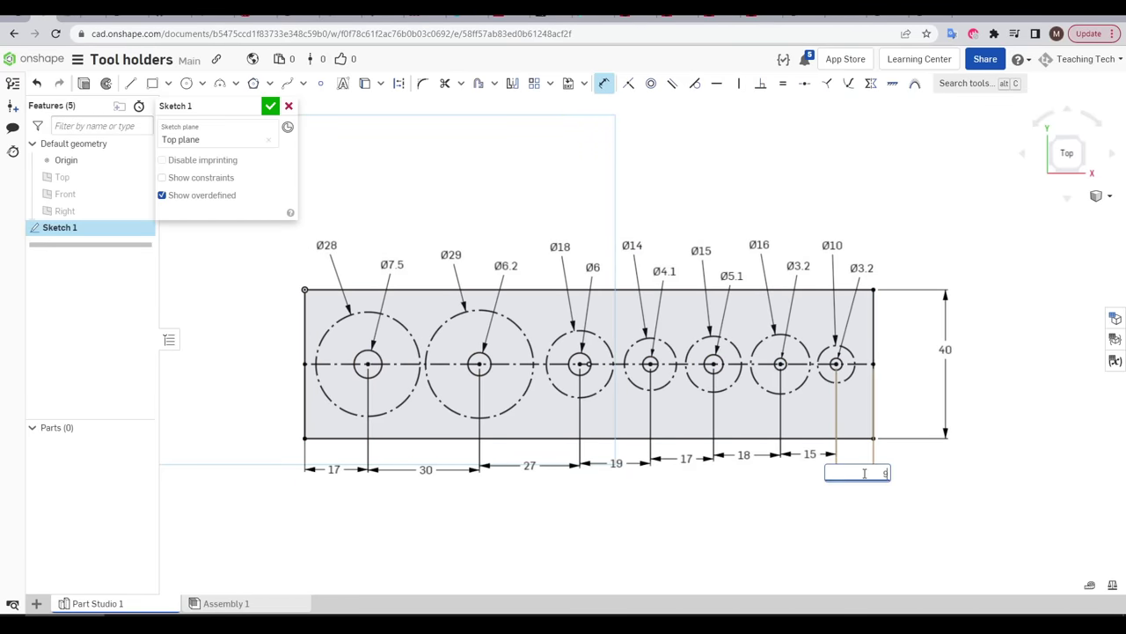
key("Return")
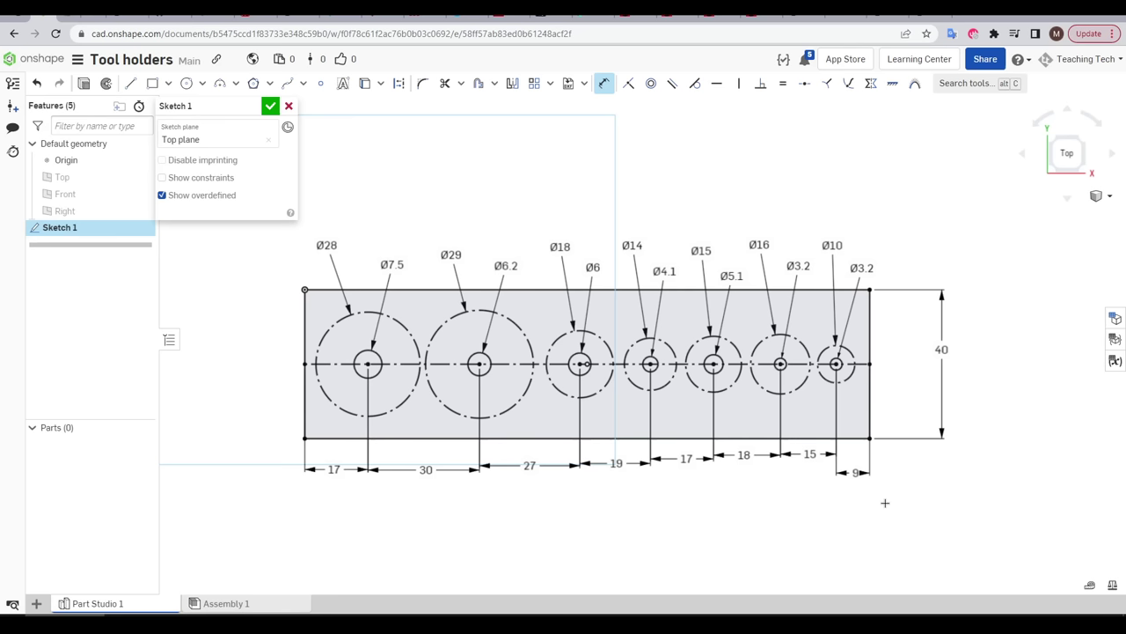
key("Escape")
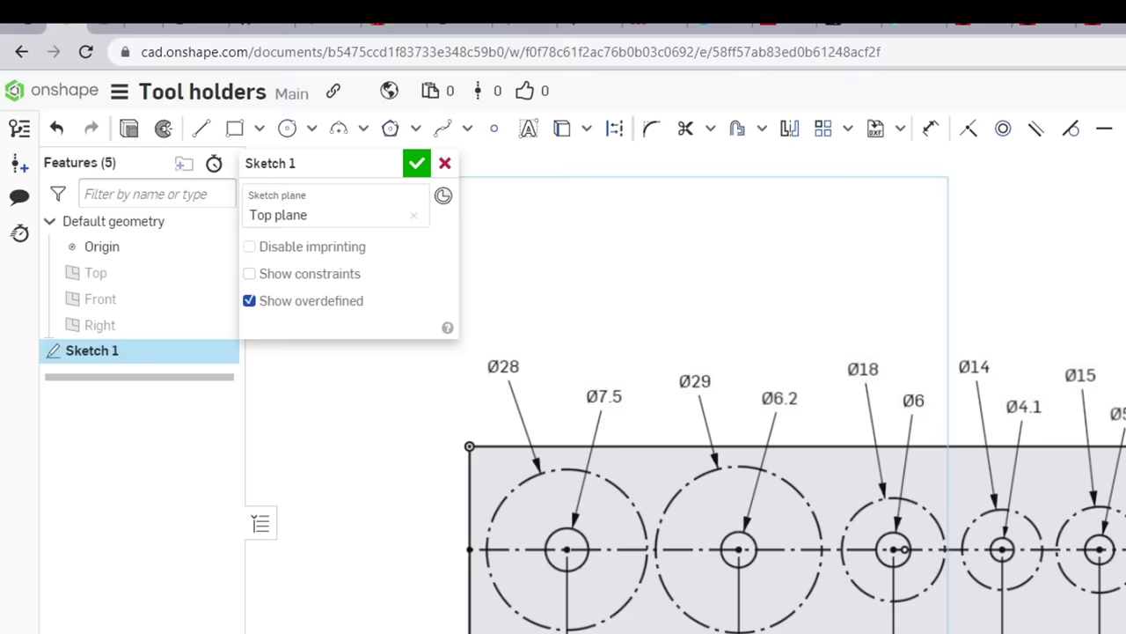
left_click(418, 165)
Extrude the rectangular region around the seven holes 20 mm upward as a new solid
mouse_move(590, 453)
right_mouse_down()
mouse_move(581, 422)
mouse_move(552, 416)
mouse_move(560, 453)
mouse_move(578, 450)
mouse_move(562, 449)
right_mouse_up()
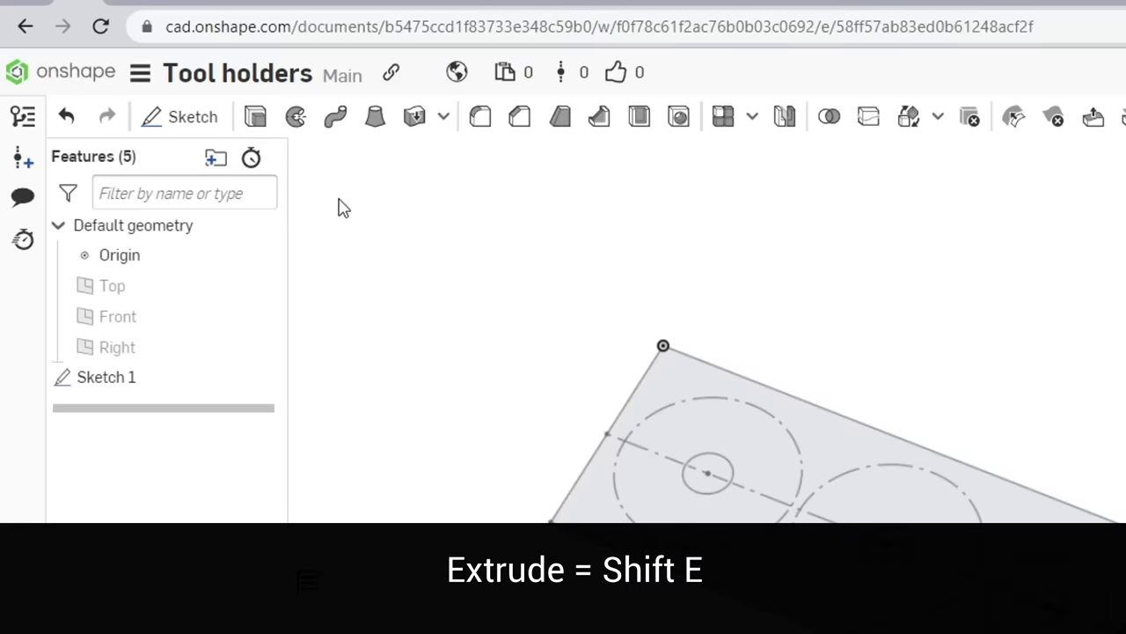
left_click(269, 129)
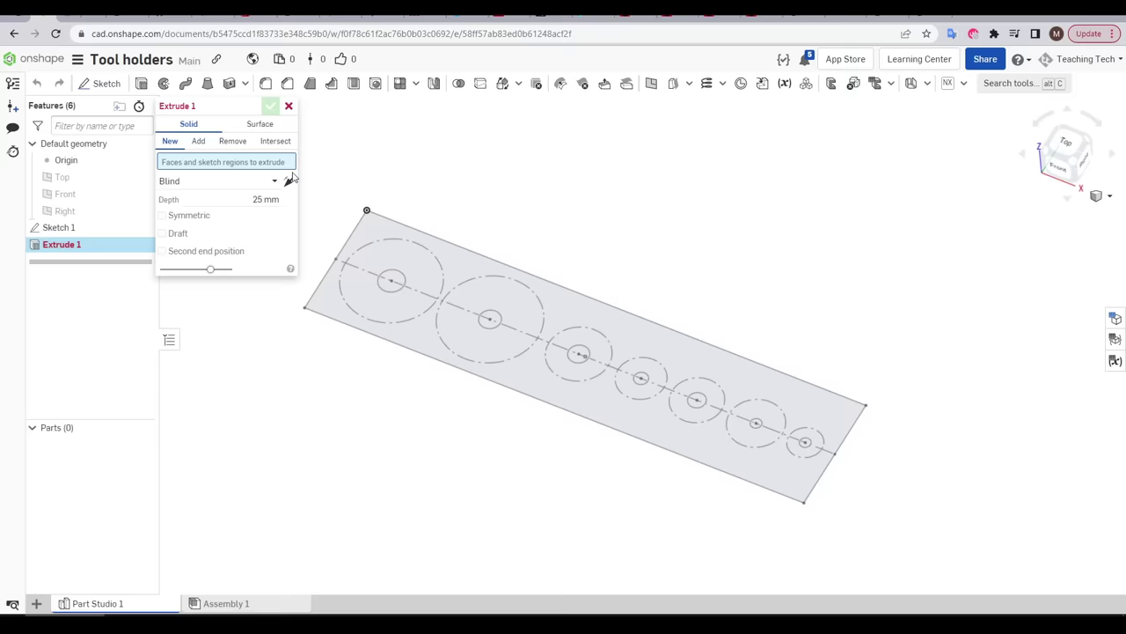
left_click(443, 259)
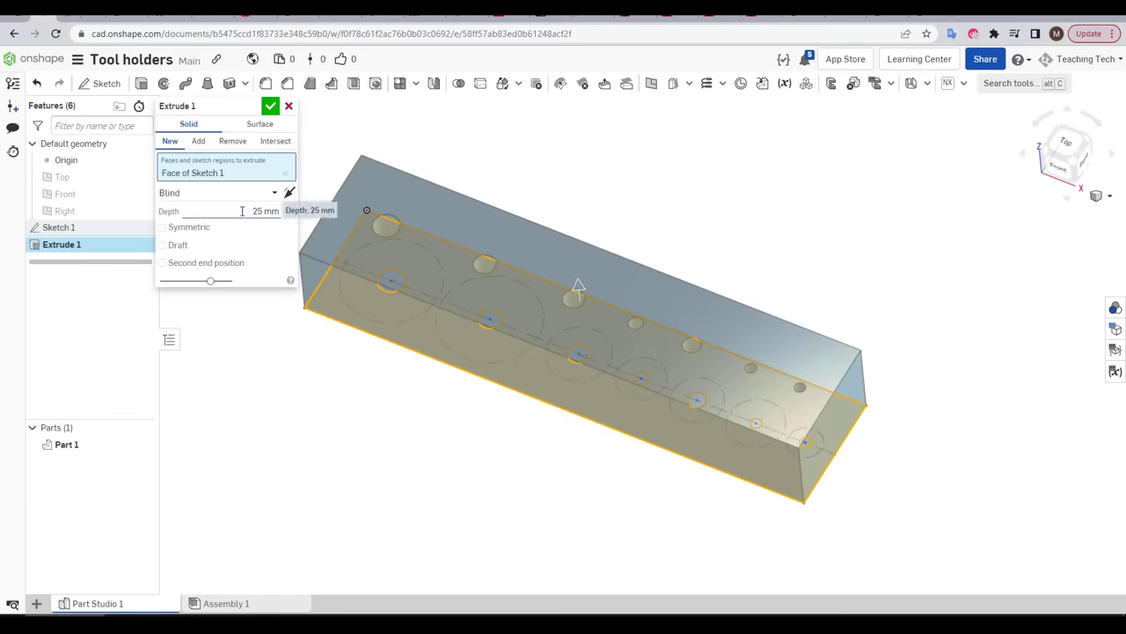
mouse_move(578, 287)
left_mouse_down()
mouse_move(573, 244)
mouse_move(585, 396)
mouse_move(580, 300)
left_mouse_up()
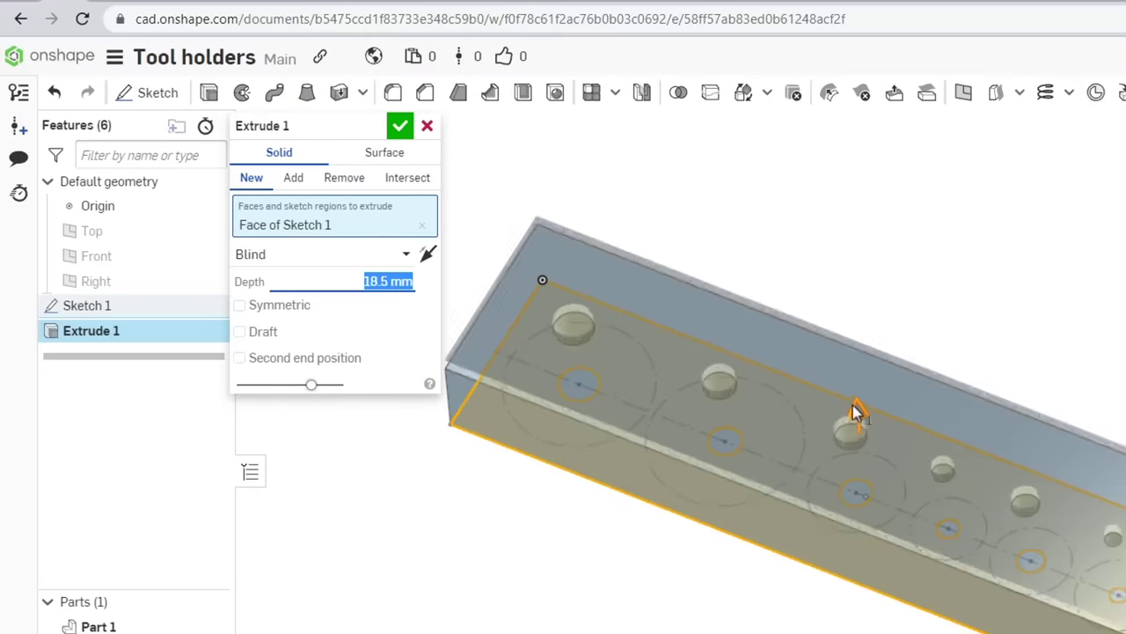
left_click_drag(858, 414, 858, 408)
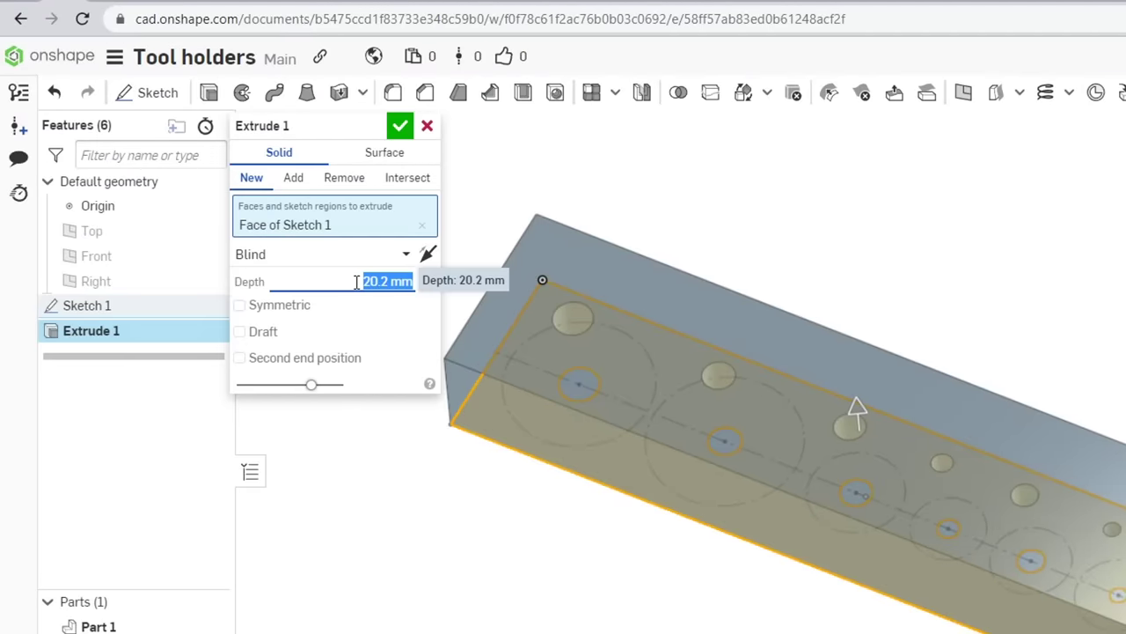
type("20")
key("Return")
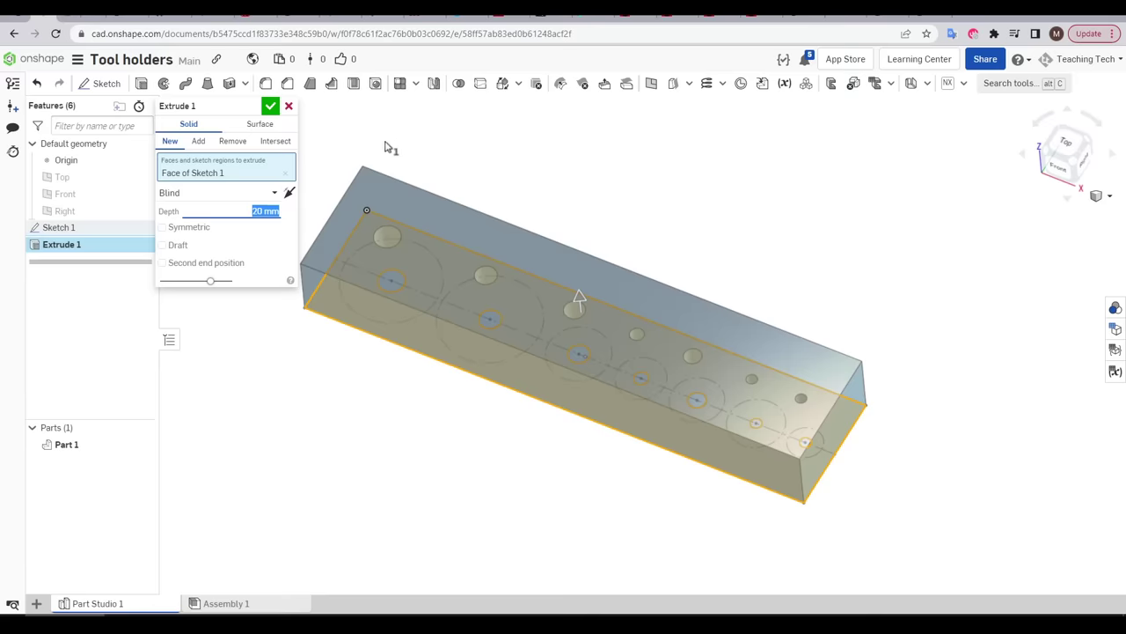
left_click(271, 106)
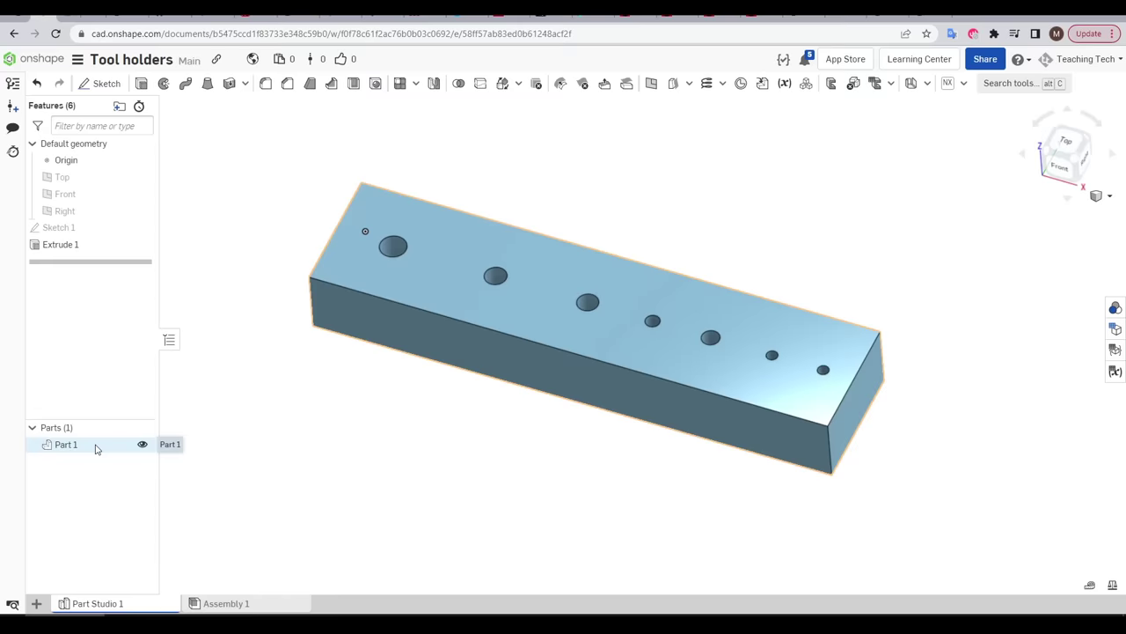
Rename the extruded part as "screwdriver holder"
right_click(179, 288)
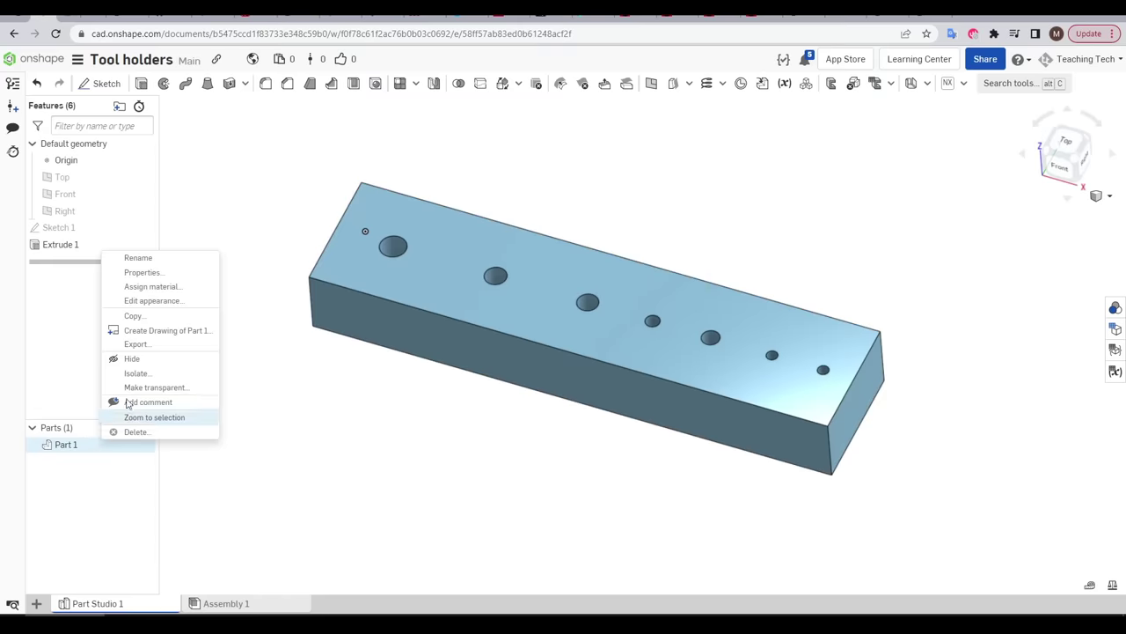
left_click(146, 260)
type("screwdriver holder")
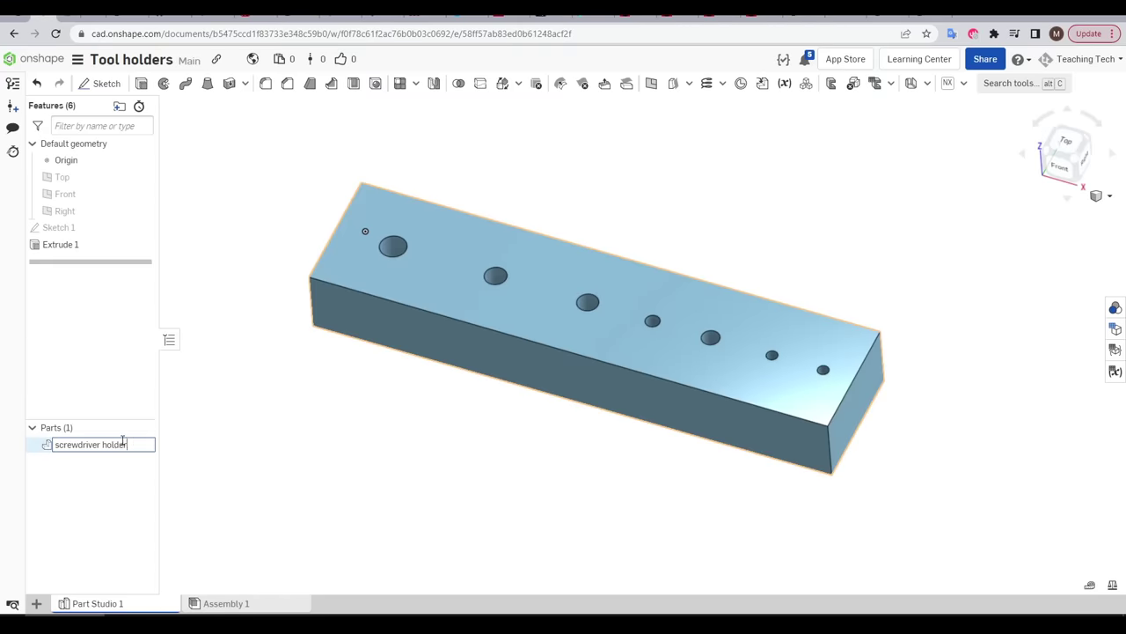
key("Return")
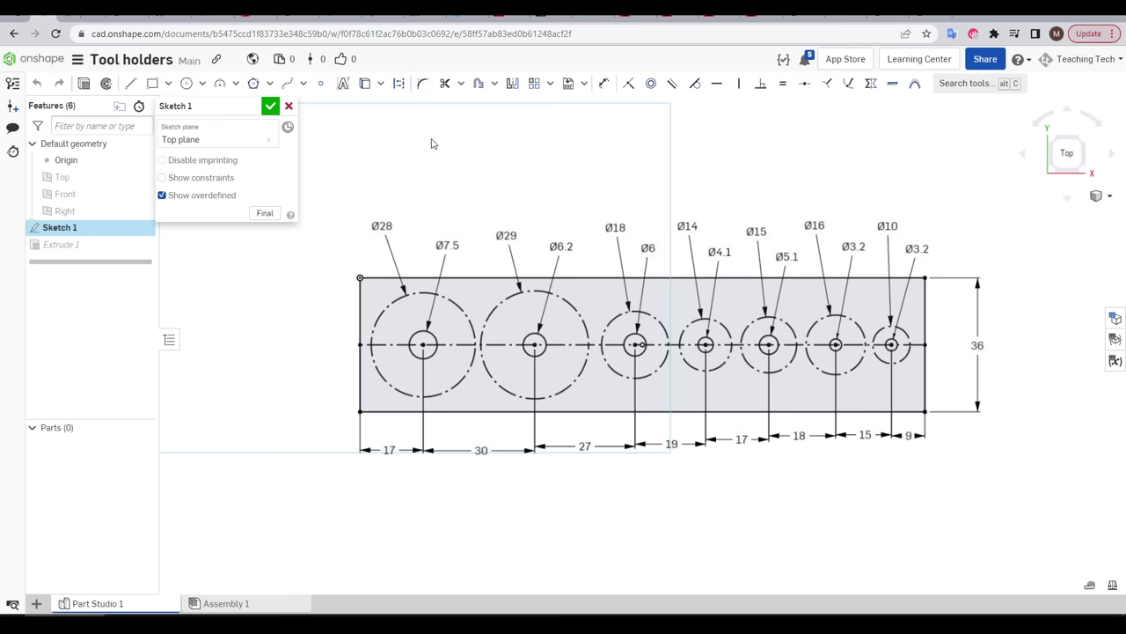
Try a sketch fillet on the lower-left corner of the rectangle in Sketch 1, and undo it
left_click(424, 85)
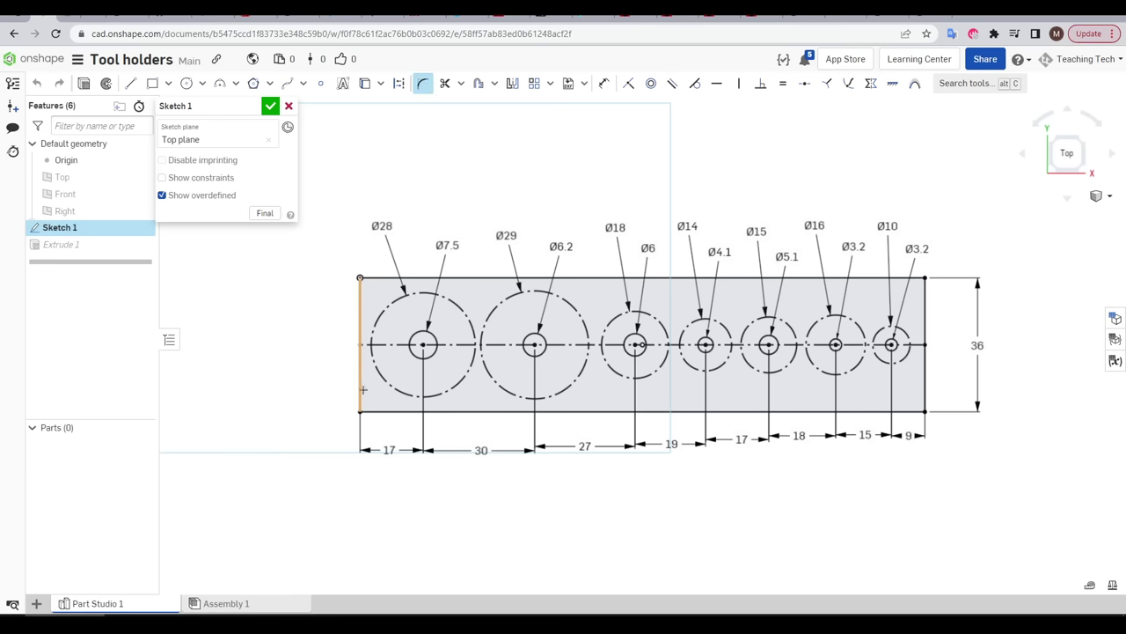
left_click(360, 411)
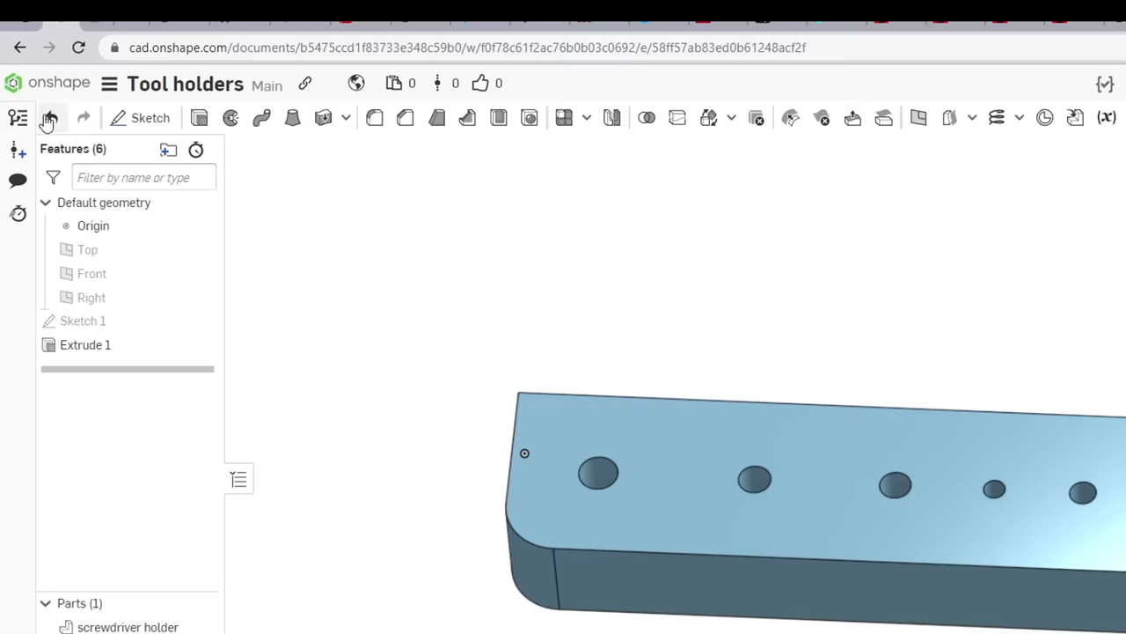
left_click(53, 119)
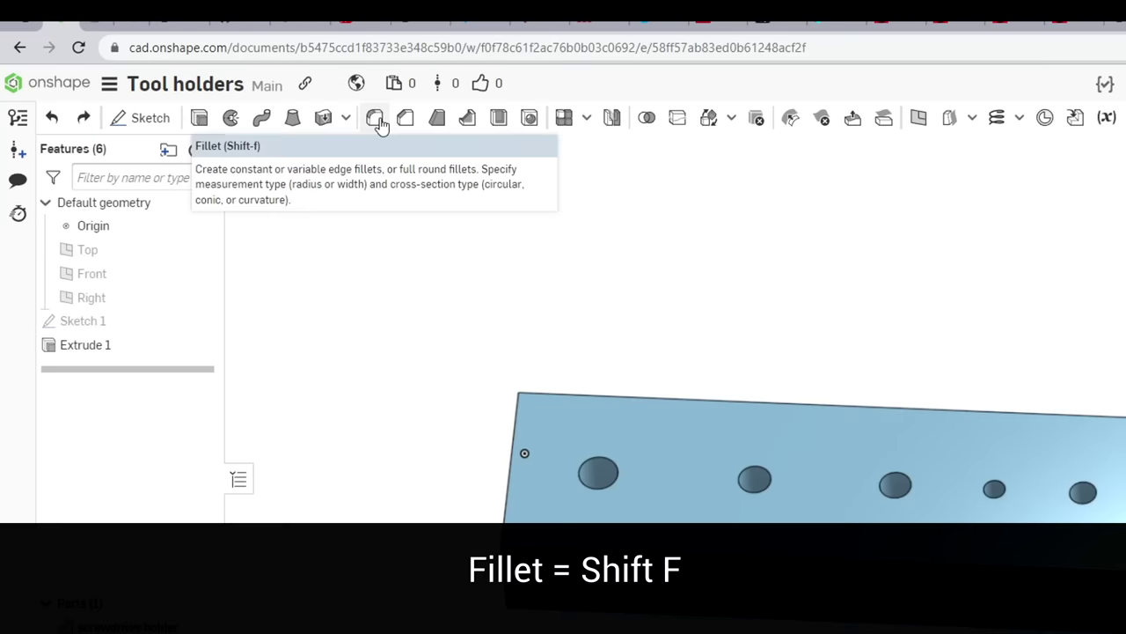
Fillet the two front vertical corner edges of the block with a circular radius fillet
left_click(377, 119)
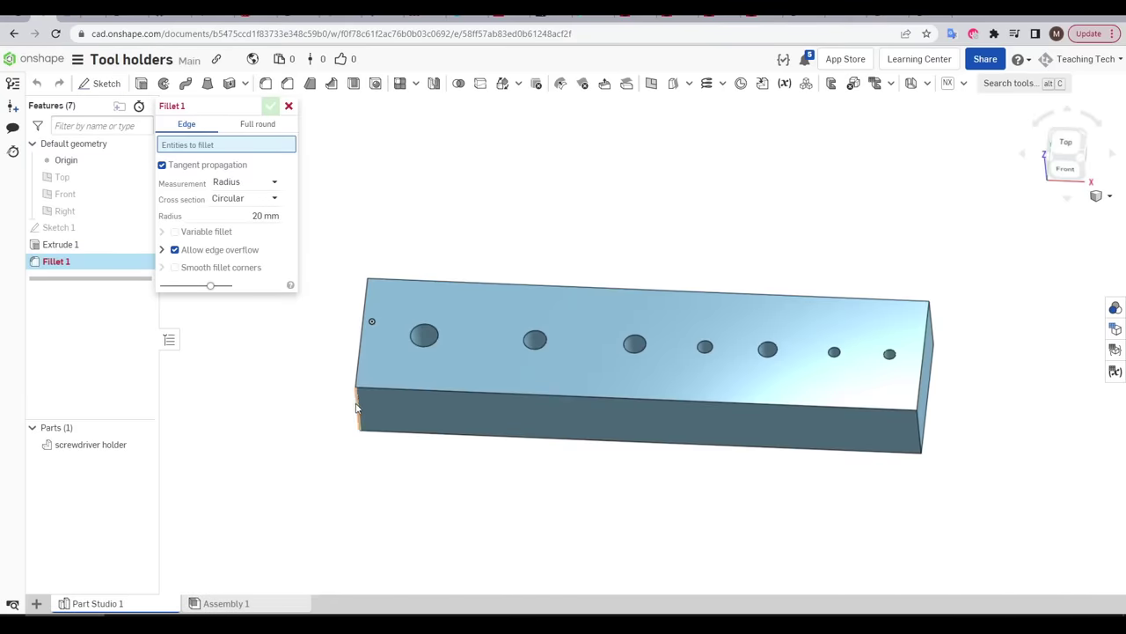
left_click(357, 407)
left_click(921, 430)
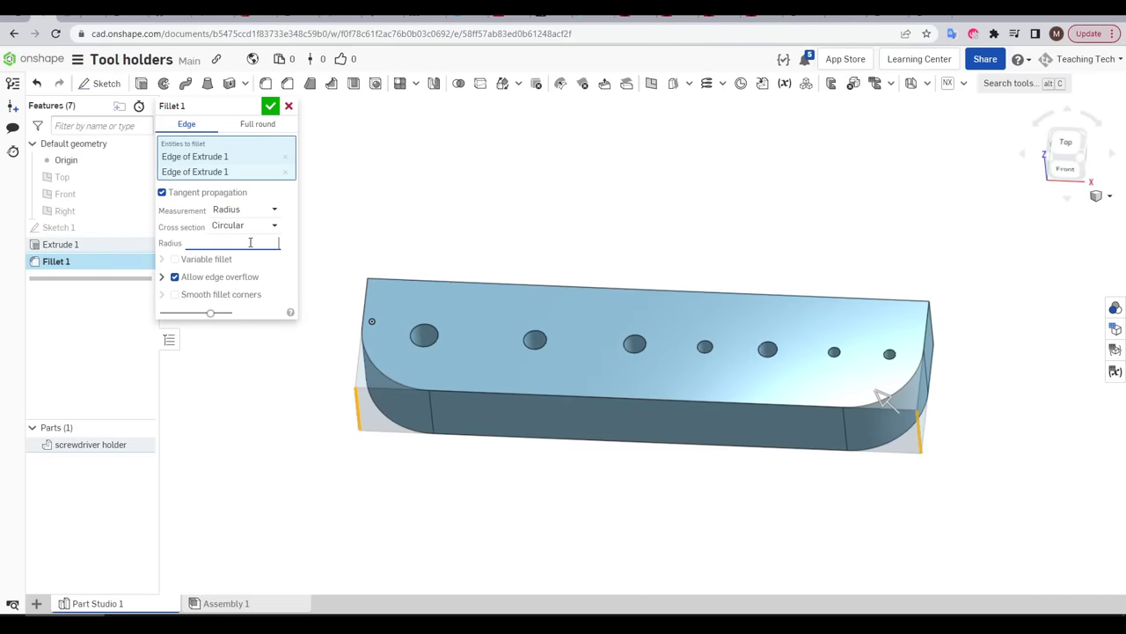
left_click(271, 107)
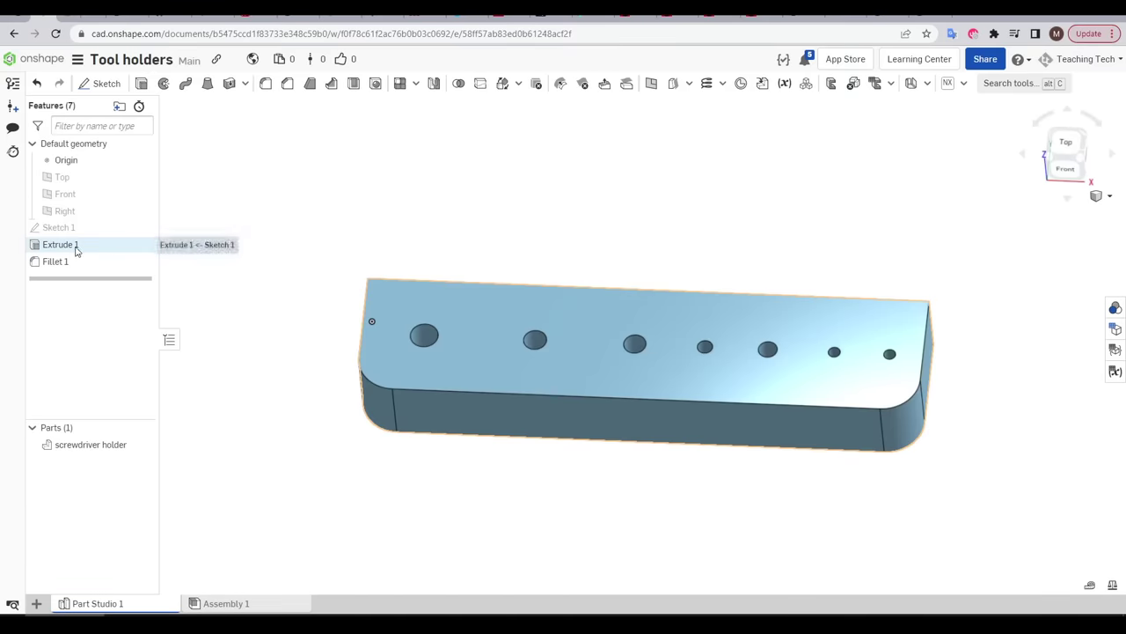
Edit the block's extrusion and set its depth to 0.6 mm
double_click(76, 247)
left_click(224, 215)
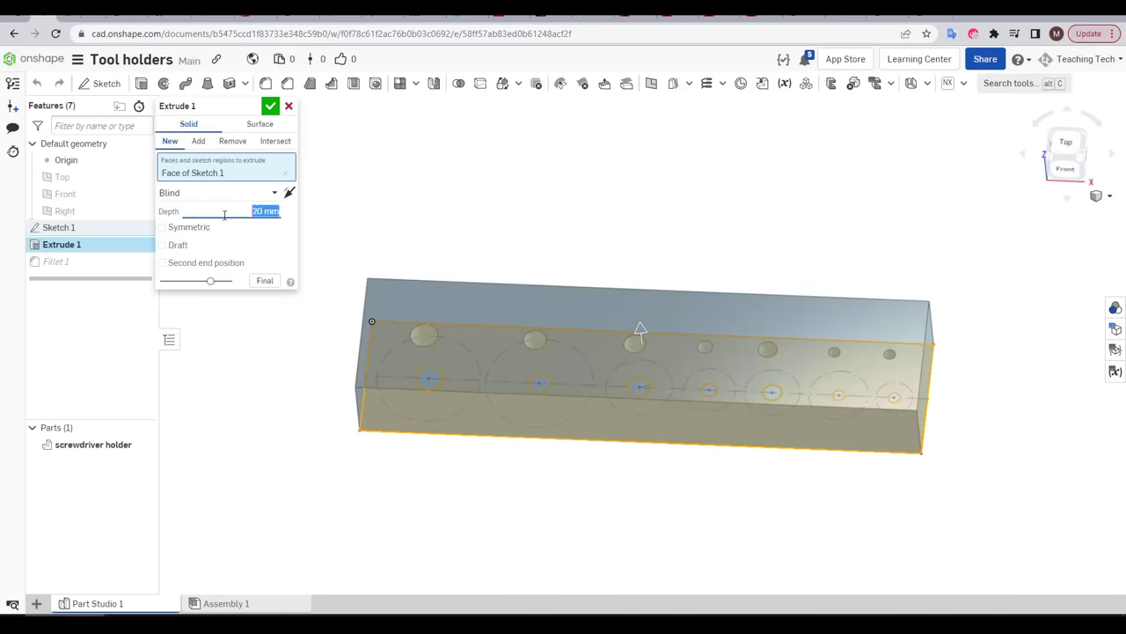
type("0")
type(".6")
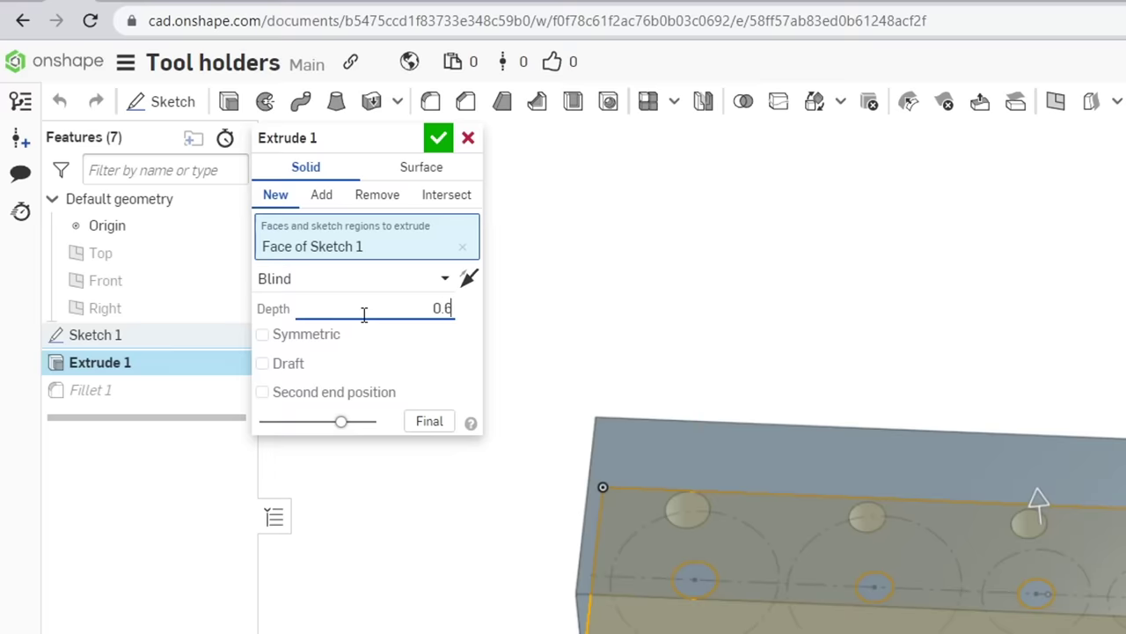
key("Return")
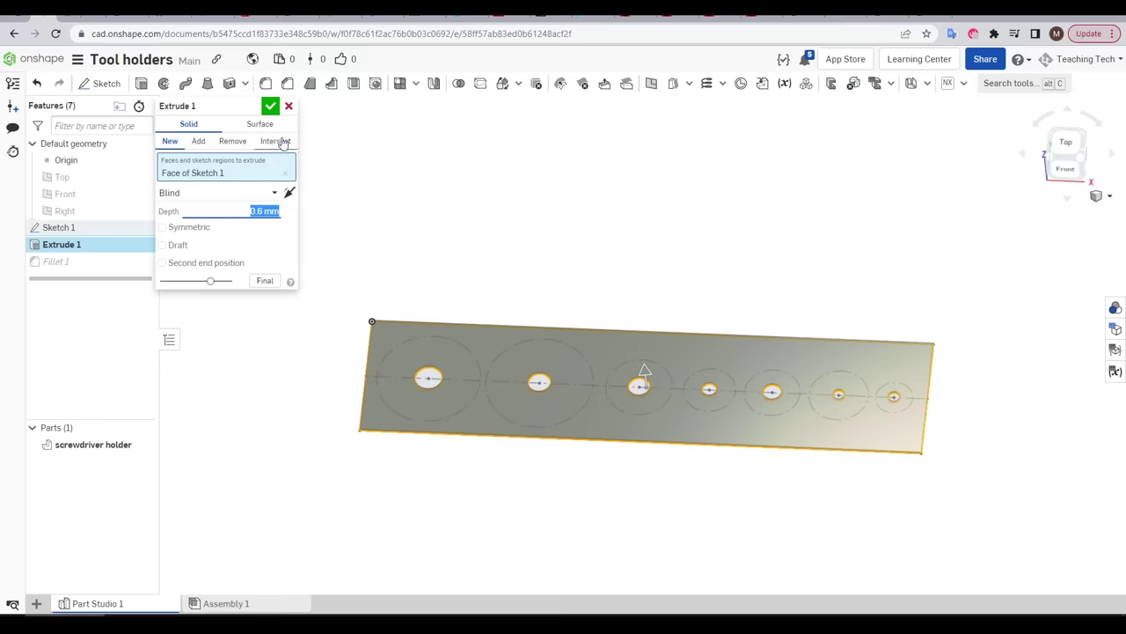
left_click(270, 105)
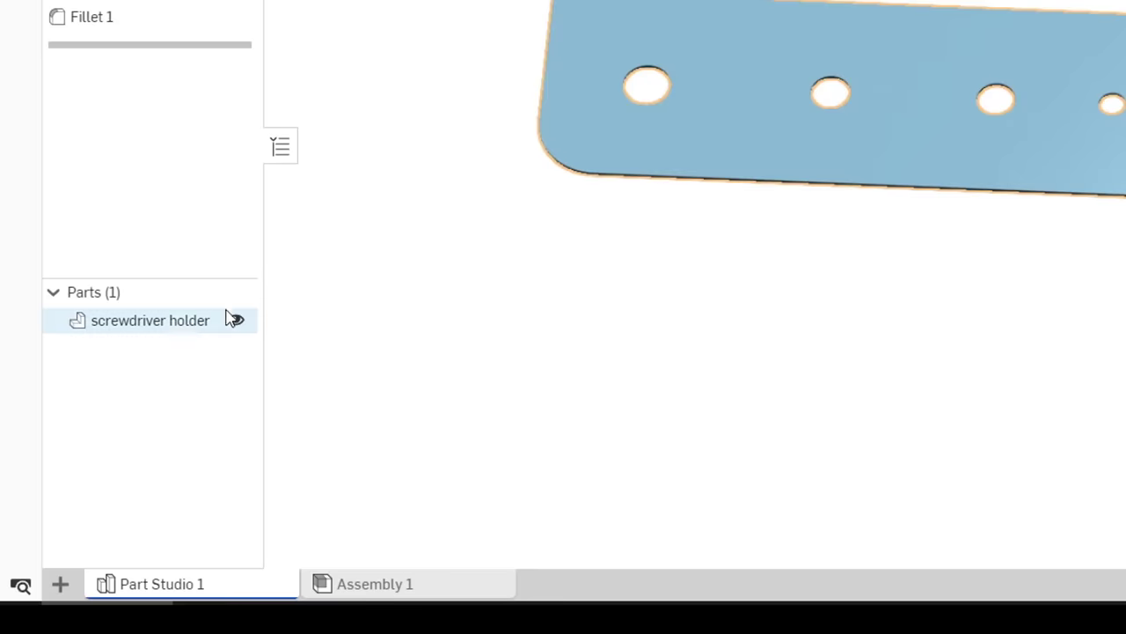
Export the screwdriver holder part as a binary STL in millimetres with fine resolution
right_click(113, 448)
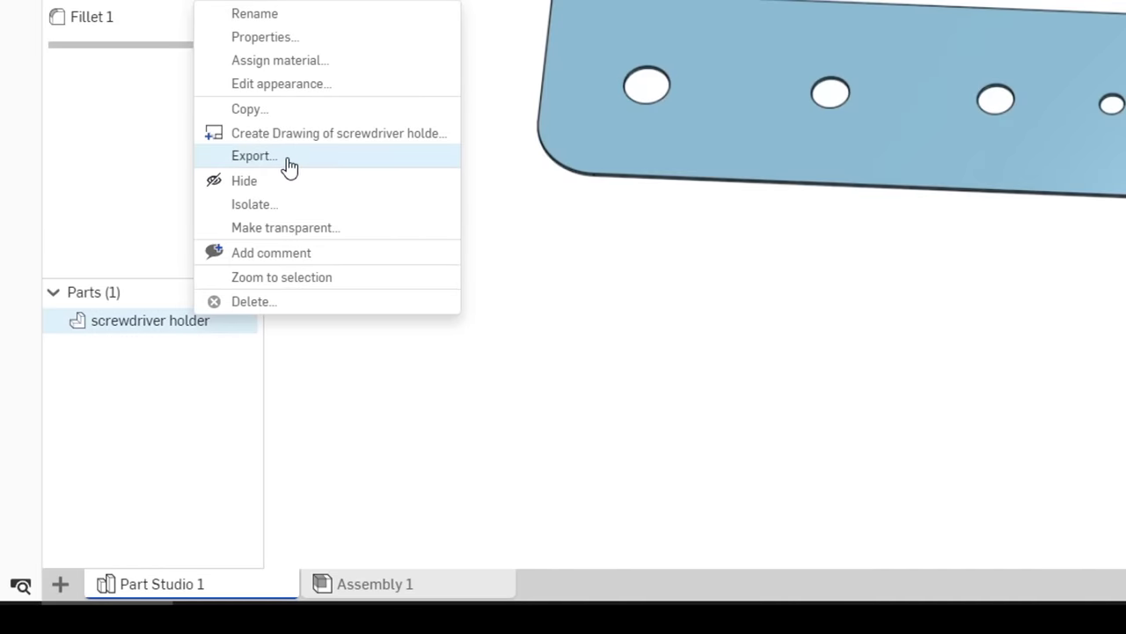
left_click(284, 159)
left_click(528, 175)
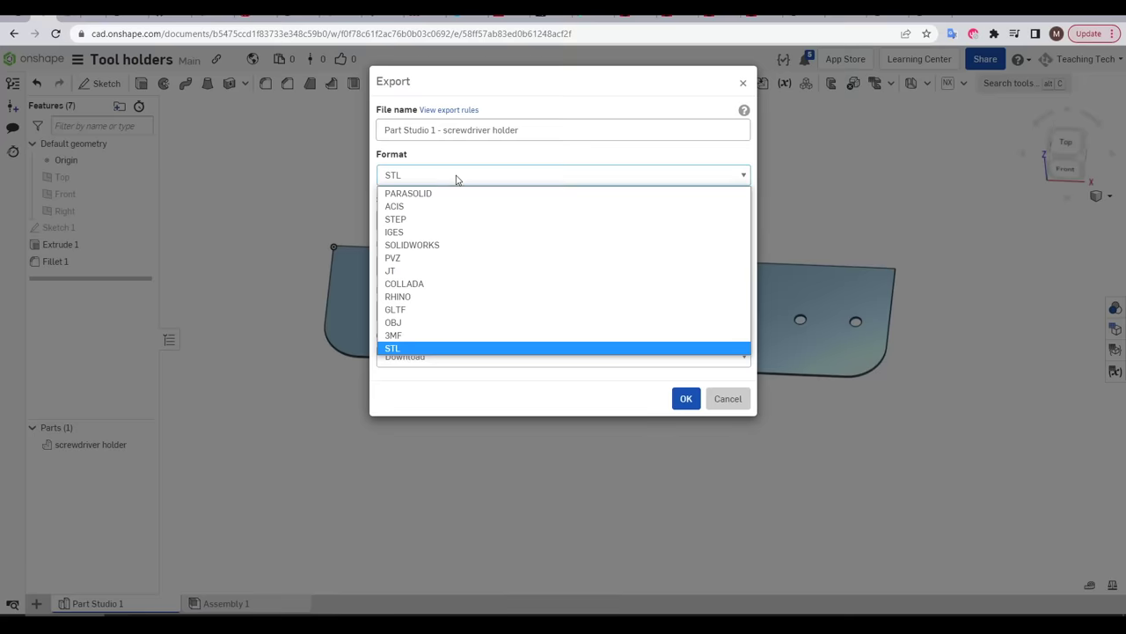
left_click(411, 349)
left_click(447, 312)
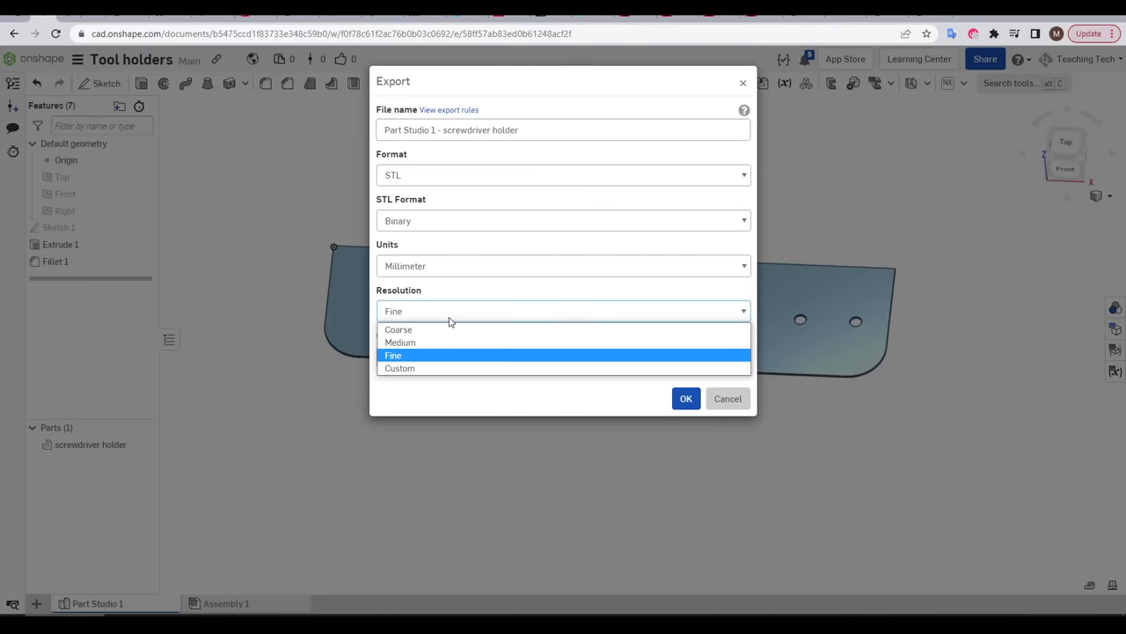
left_click(429, 361)
left_click(456, 270)
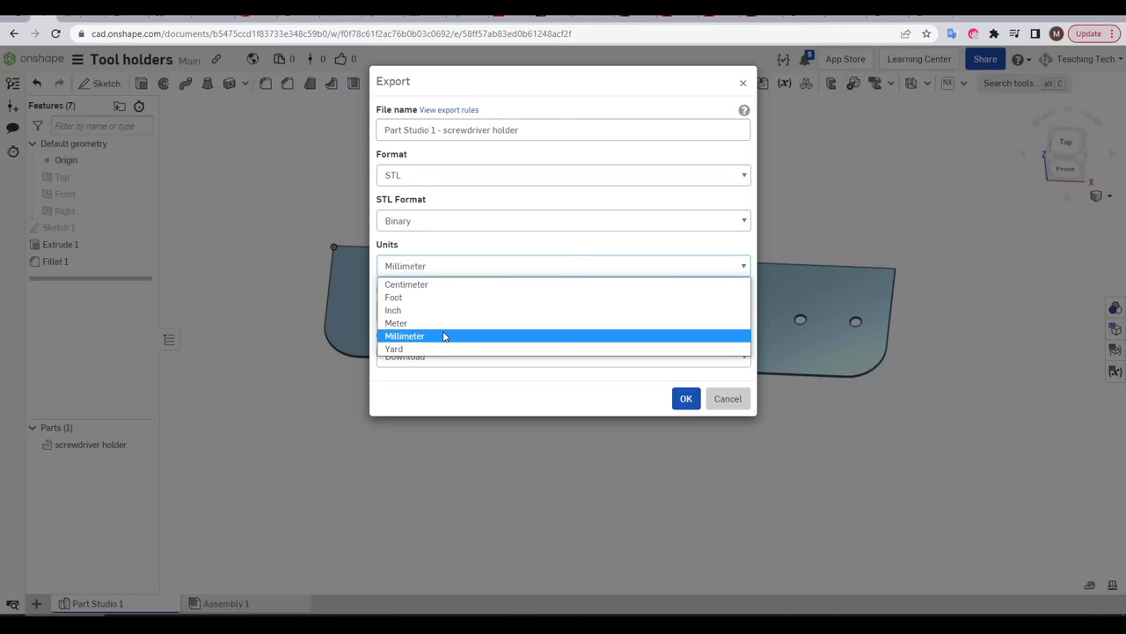
left_click(444, 336)
left_click(685, 399)
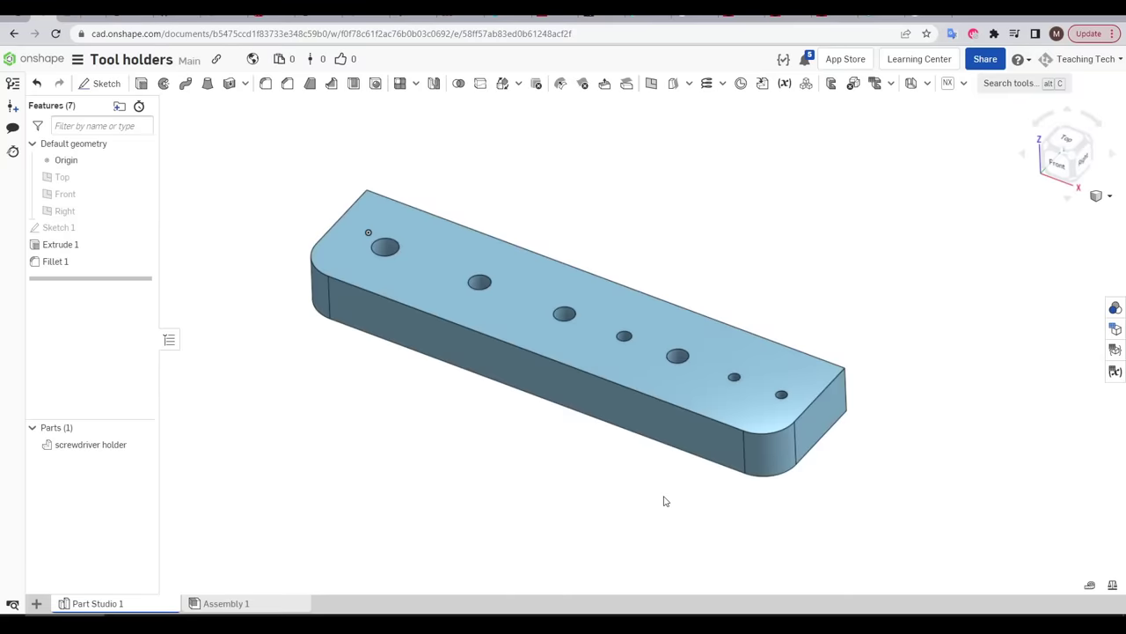
Start a new sketch on the underside face of the screwdriver holder block
right_click_drag(640, 502, 667, 499)
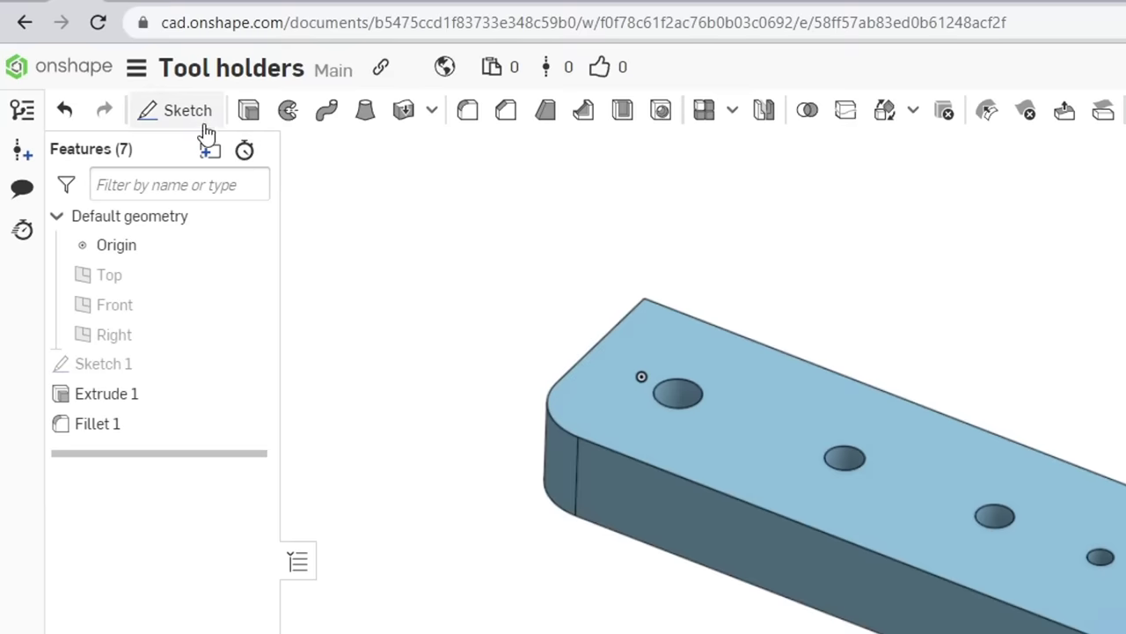
left_click(107, 83)
right_click_drag(915, 537, 826, 448)
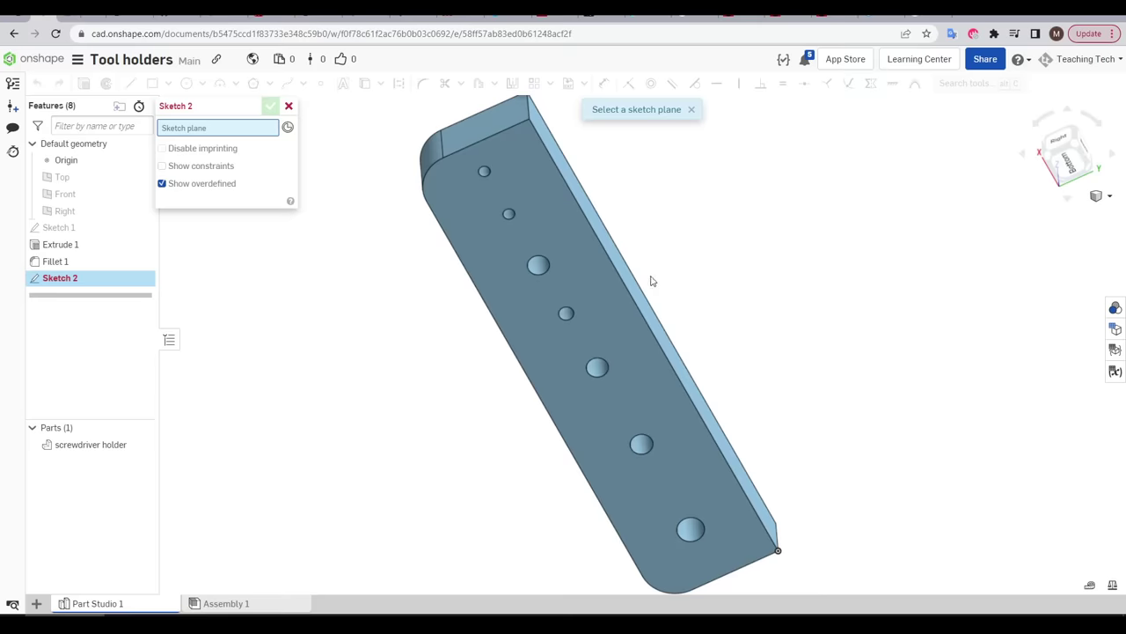
left_click(604, 291)
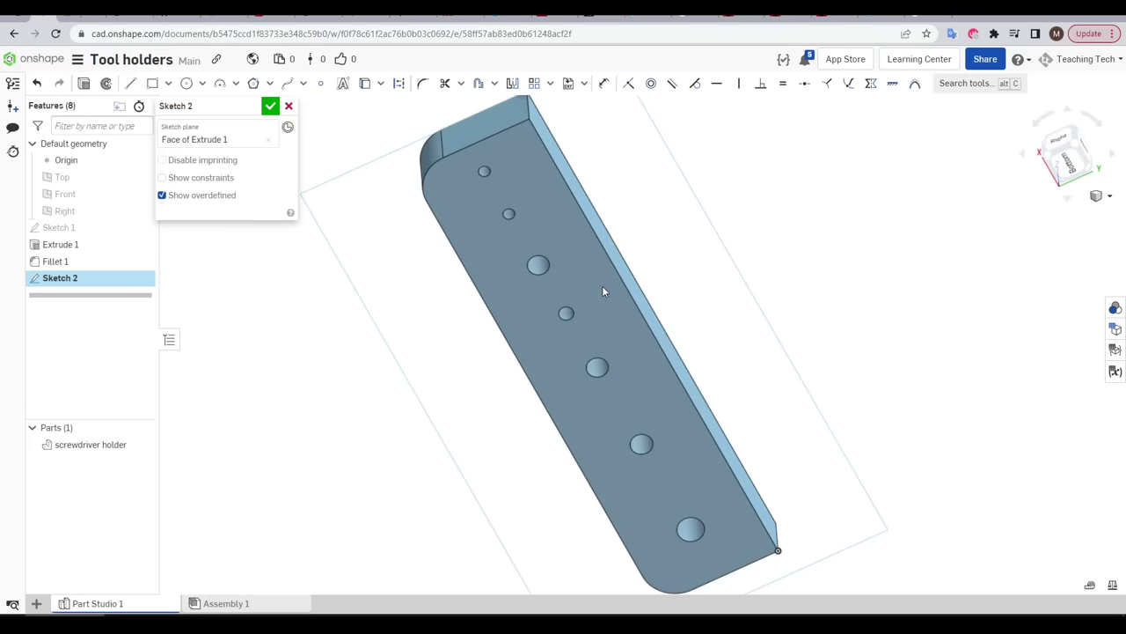
key("n")
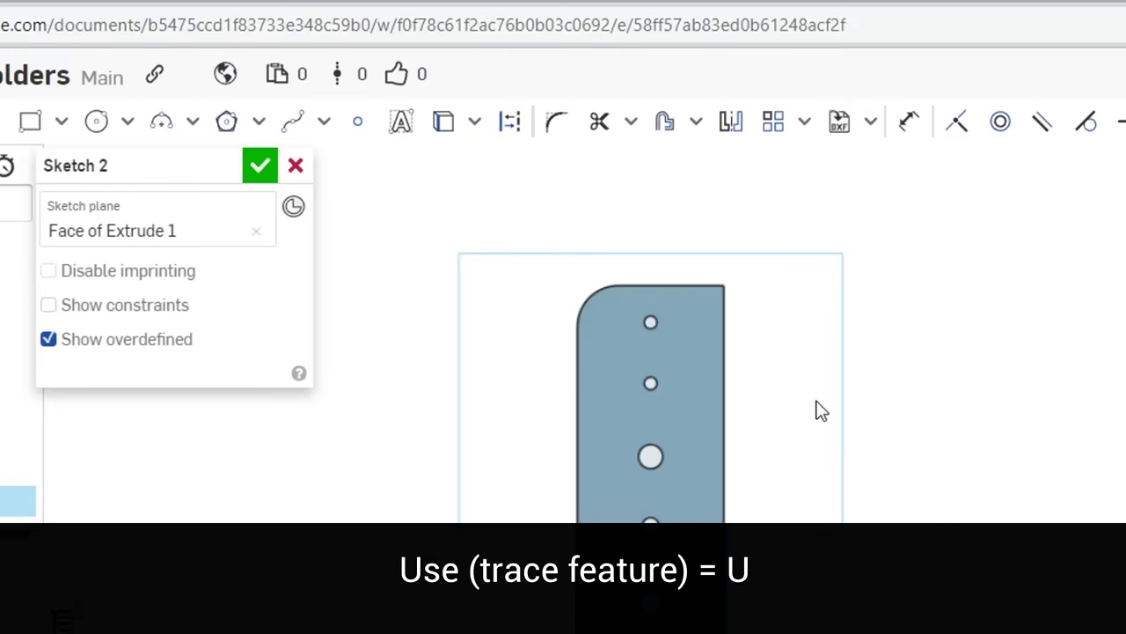
Project the block's straight back edge into the sketch and join the second circle's centre to the plate's end-edge midpoint with a construction line
left_click(443, 122)
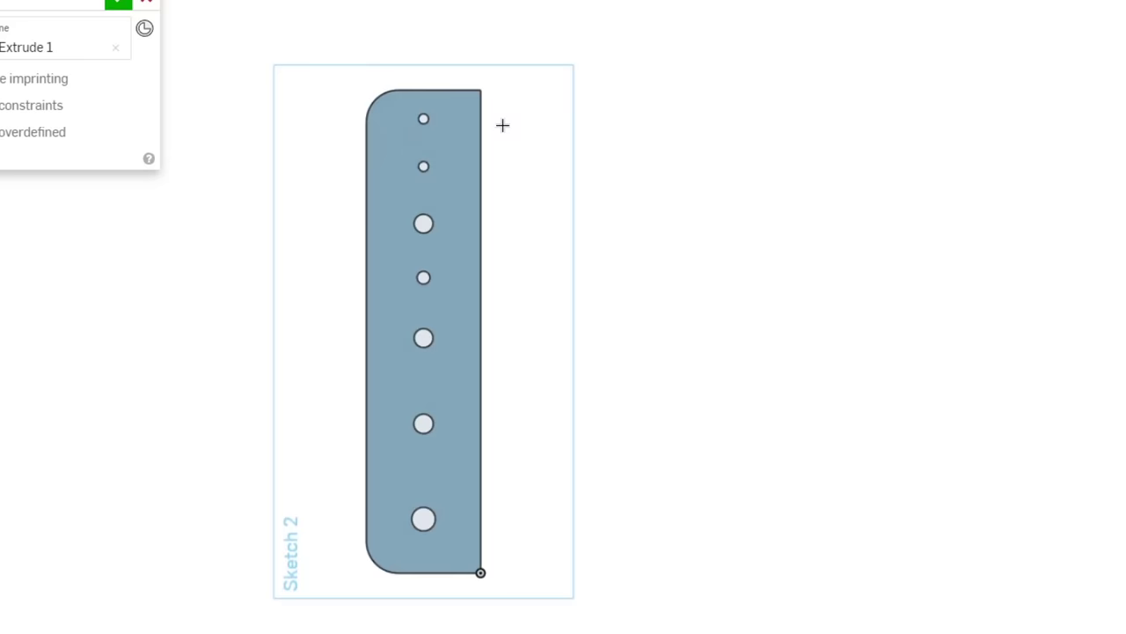
left_click(482, 120)
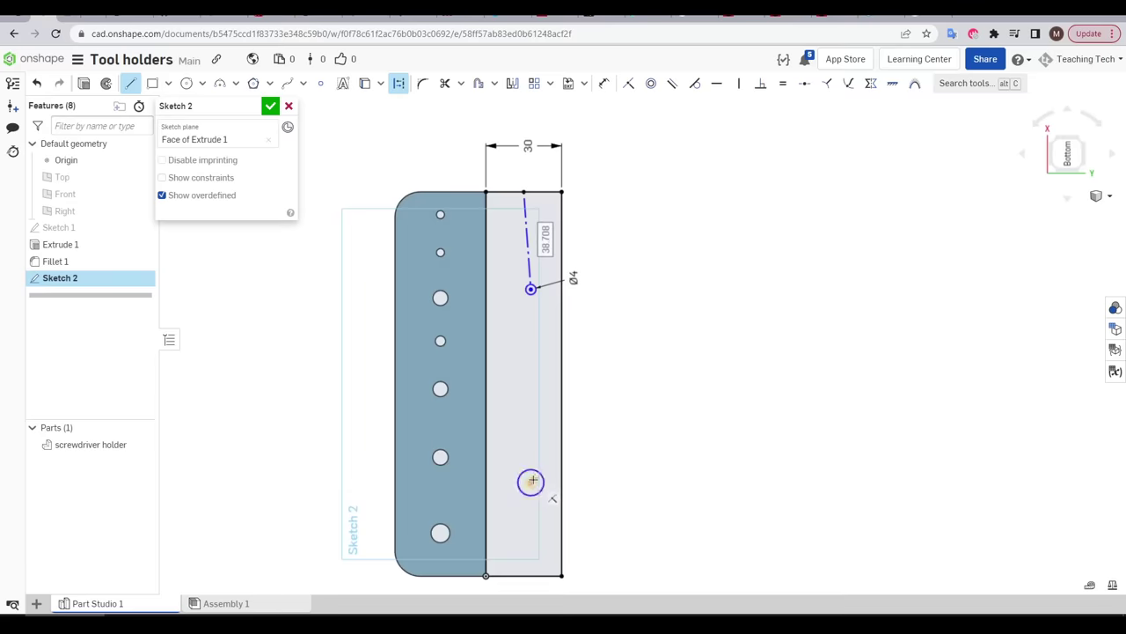
key("Escape")
left_click(530, 482)
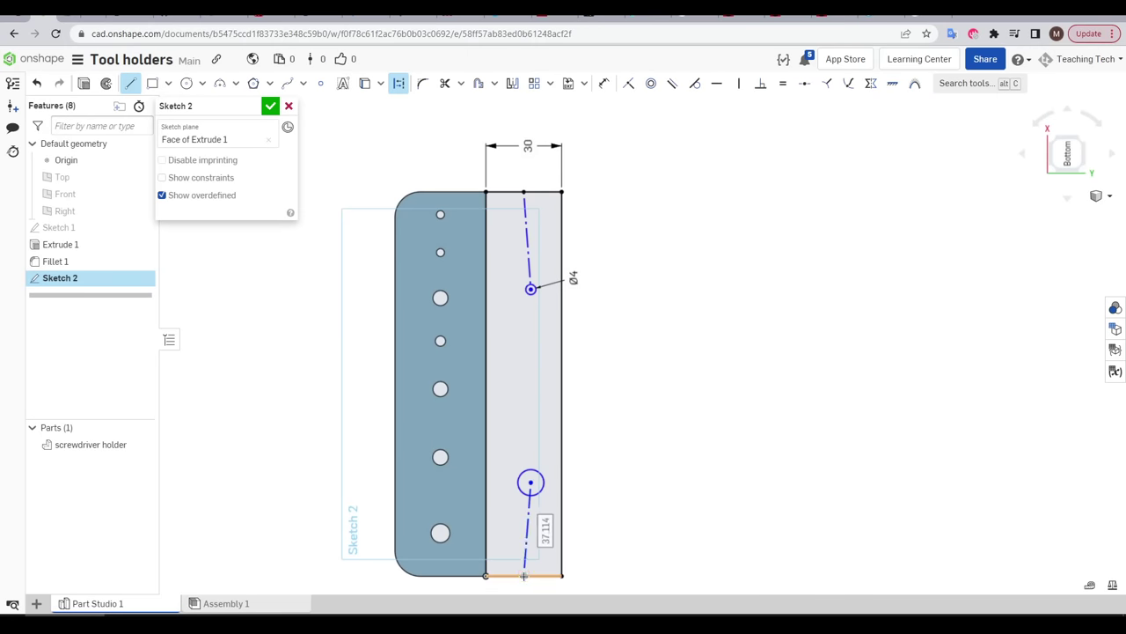
key("Escape")
key("n")
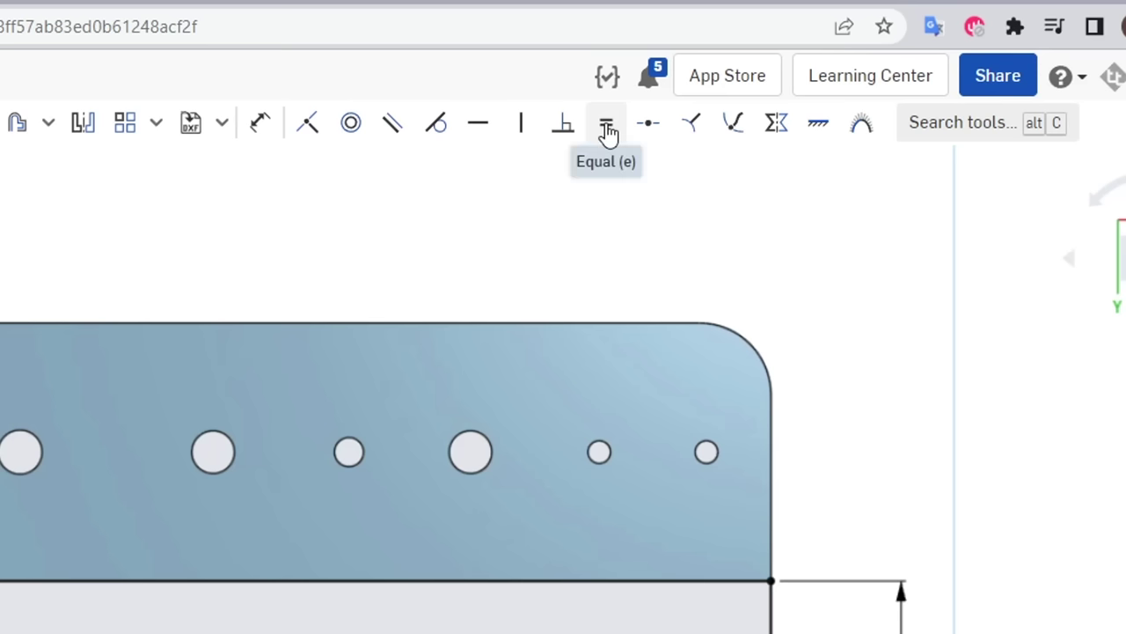
Constrain the two sketch circles to equal diameters, and make the two construction lines equal in length and horizontal
left_click(607, 128)
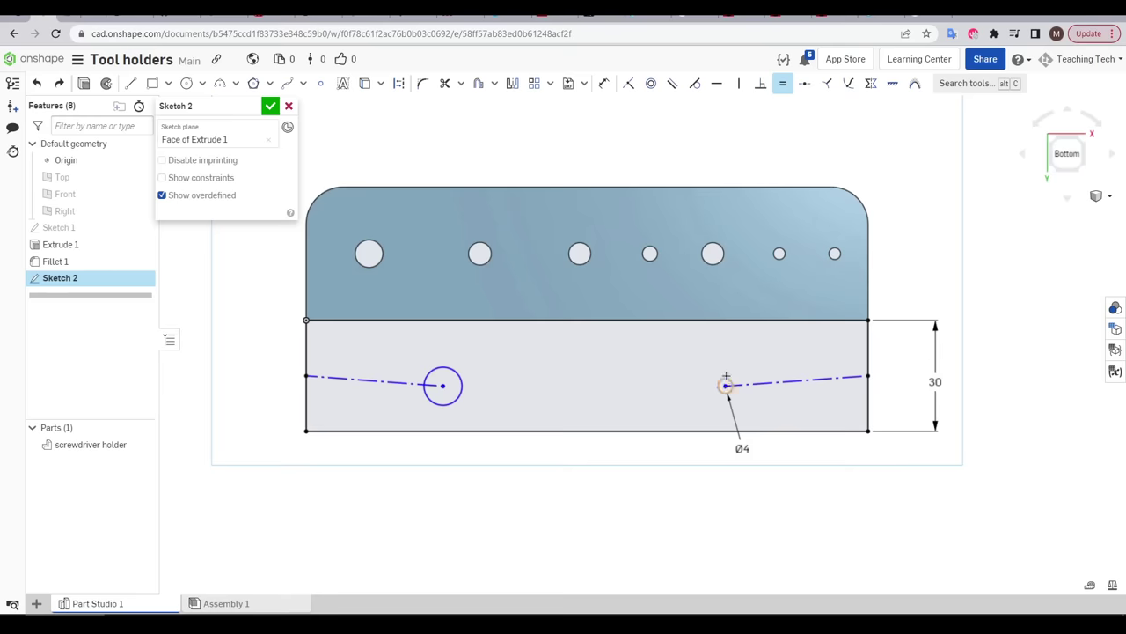
left_click(726, 379)
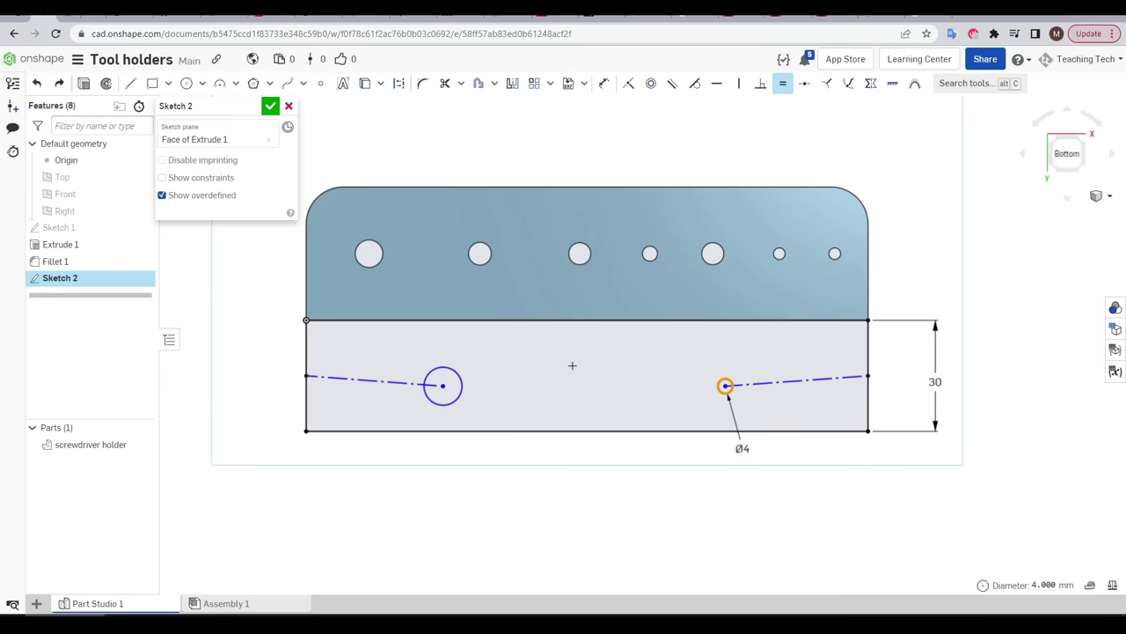
left_click(472, 374)
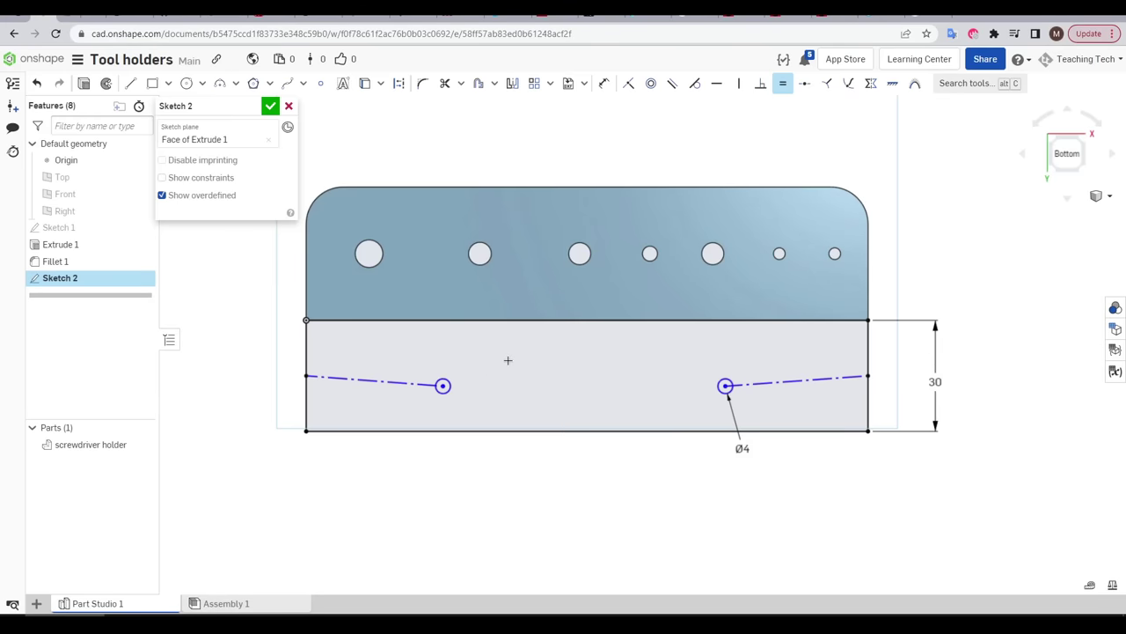
left_click(768, 381)
left_click(367, 380)
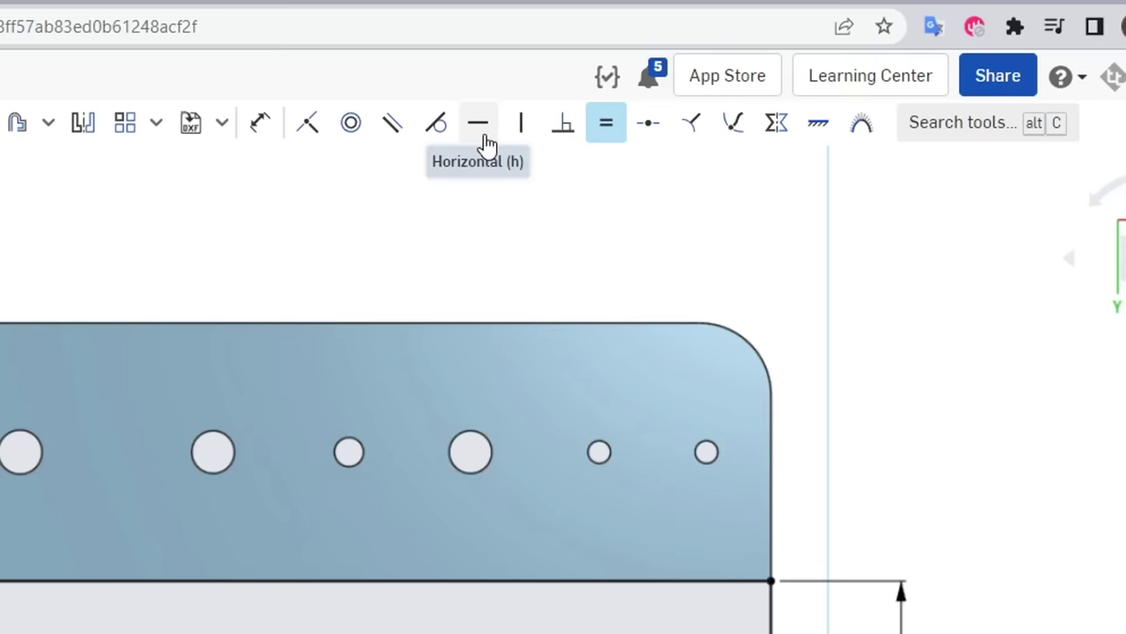
left_click(719, 88)
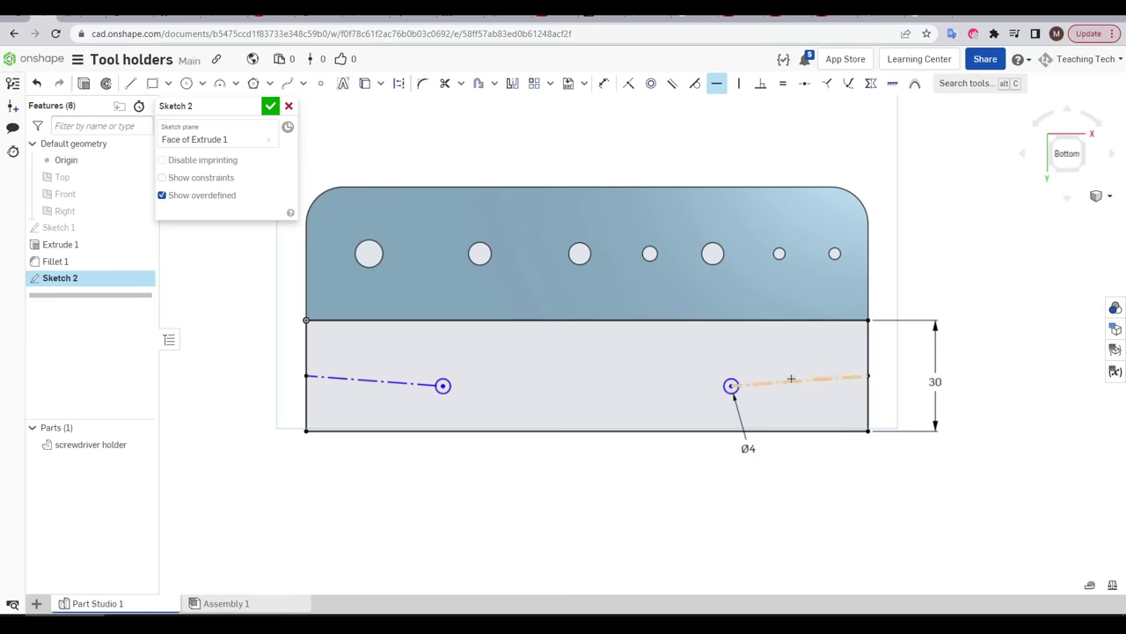
left_click(793, 378)
Dimension the horizontal spacing between the two circle centres on the back plate
key("d")
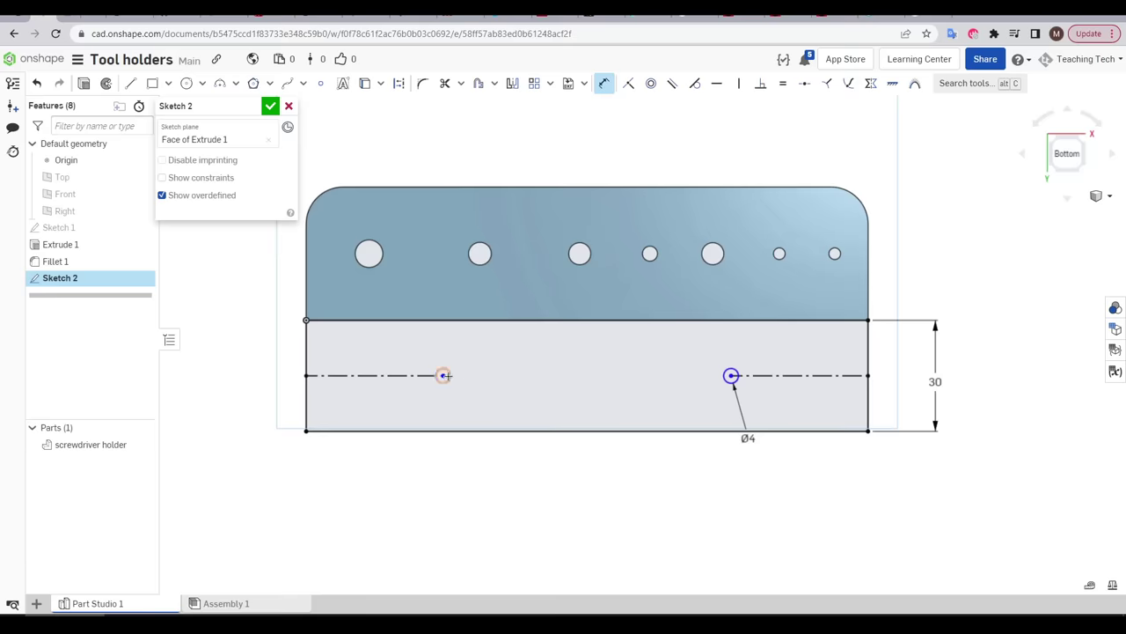
left_click(731, 375)
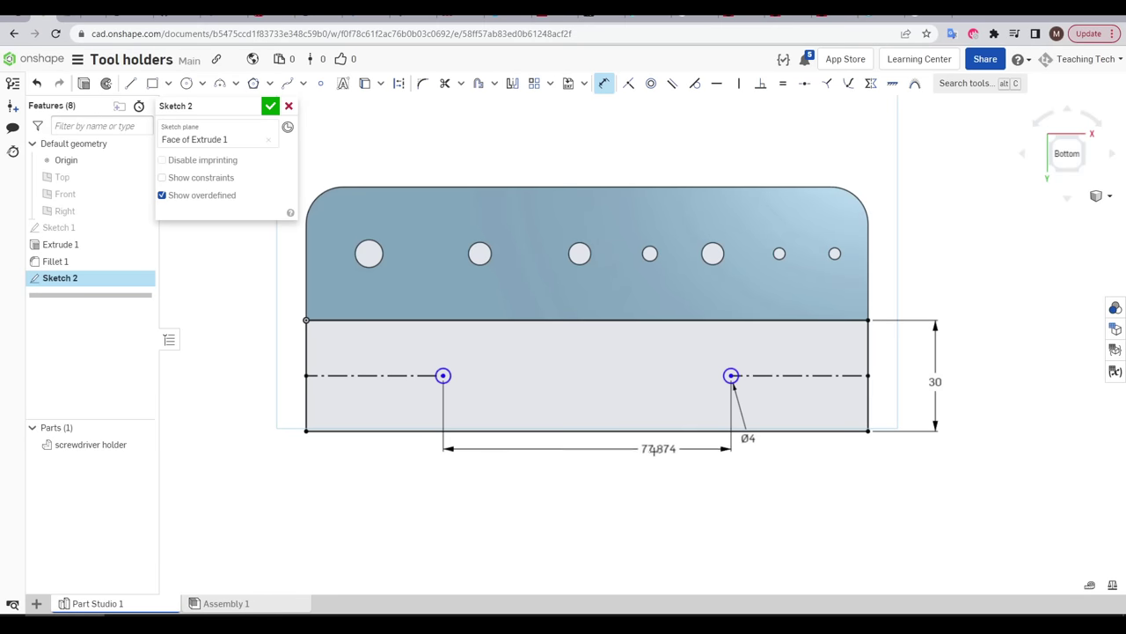
left_click(644, 530)
key("Return")
key("Return")
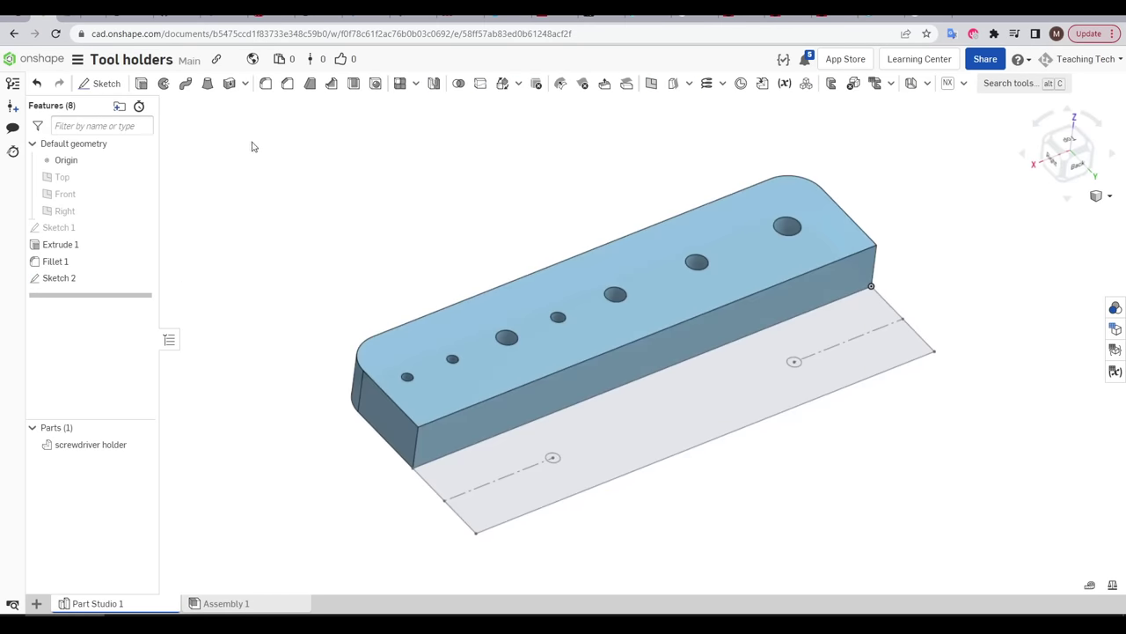
Extrude the sketched back plate 7.5 mm in the opposite direction and add it to the screwdriver holder part
left_click(143, 83)
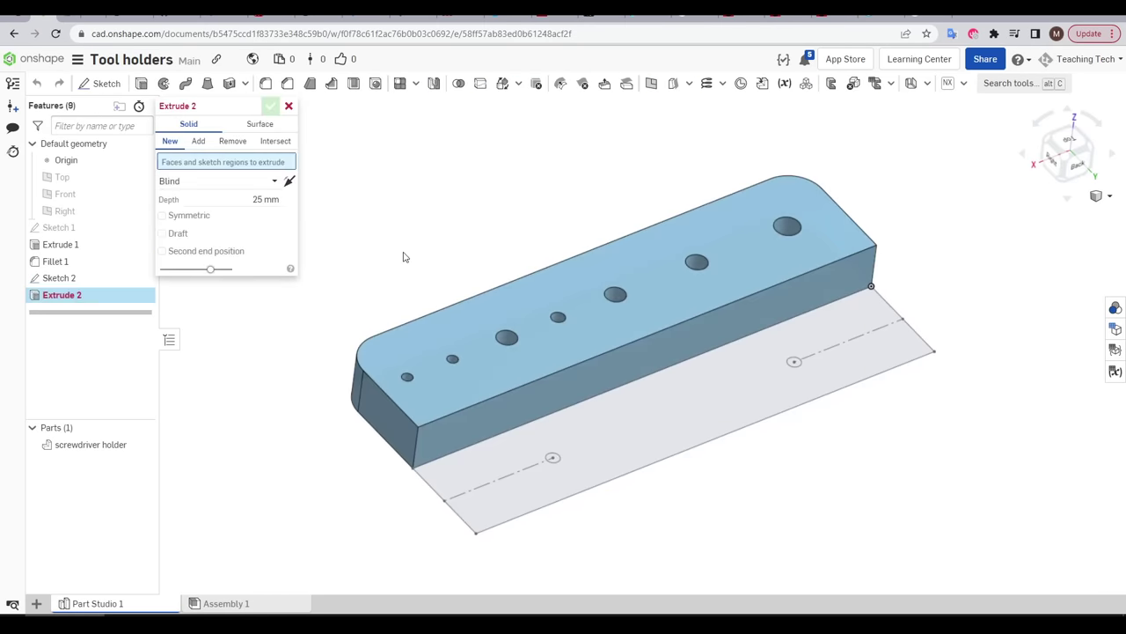
left_click(627, 422)
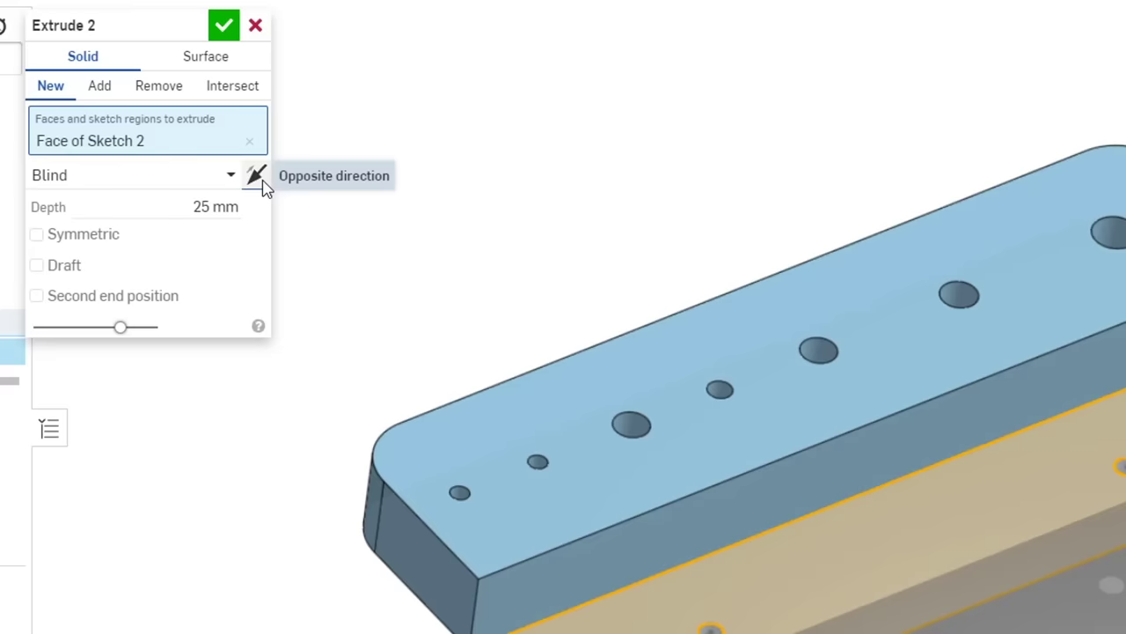
left_click(262, 183)
left_click(184, 195)
type("7")
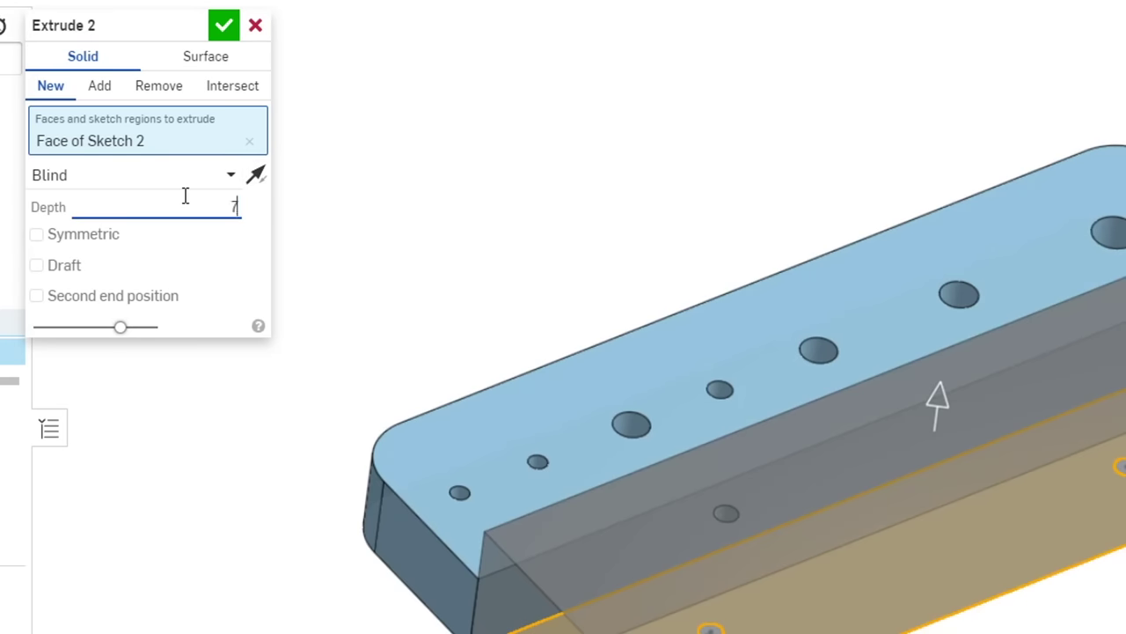
type(".5")
key("Return")
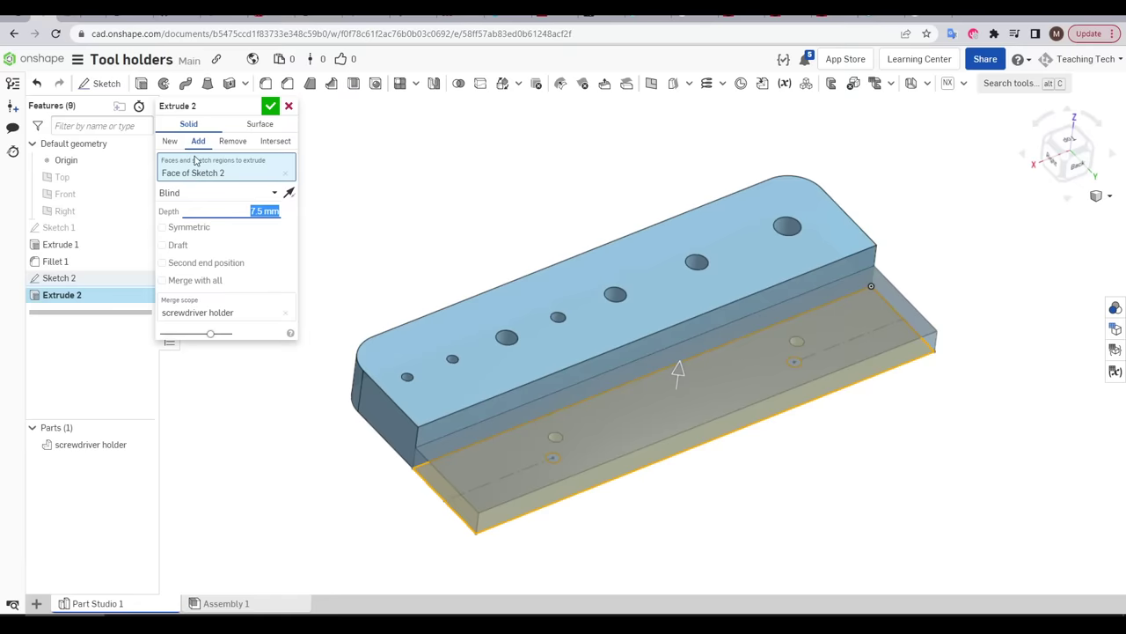
left_click(171, 142)
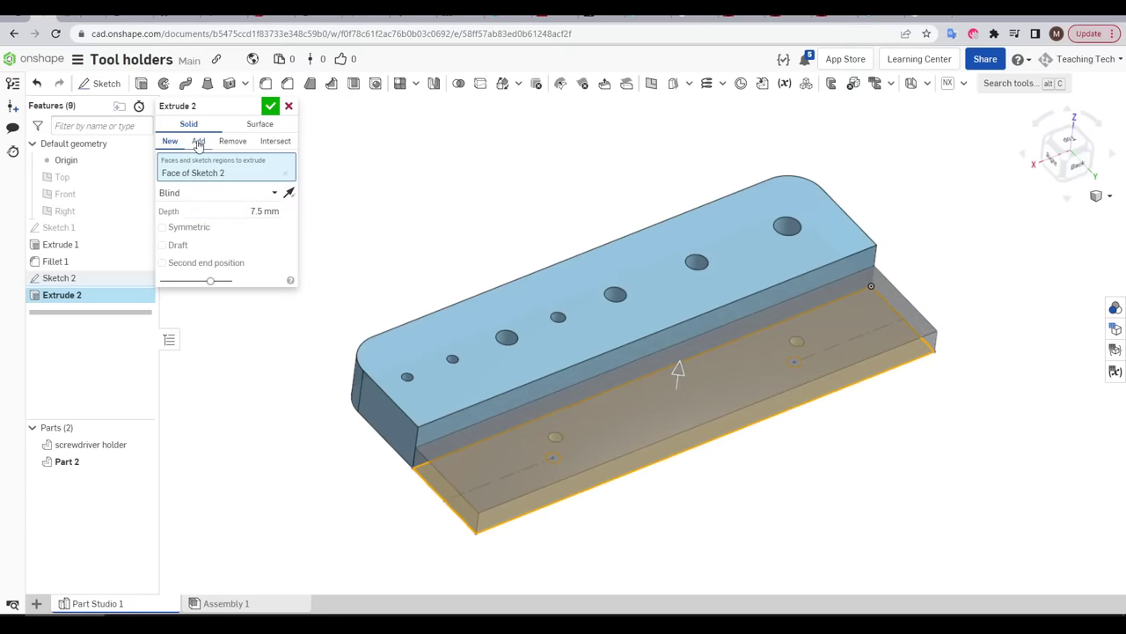
left_click(199, 142)
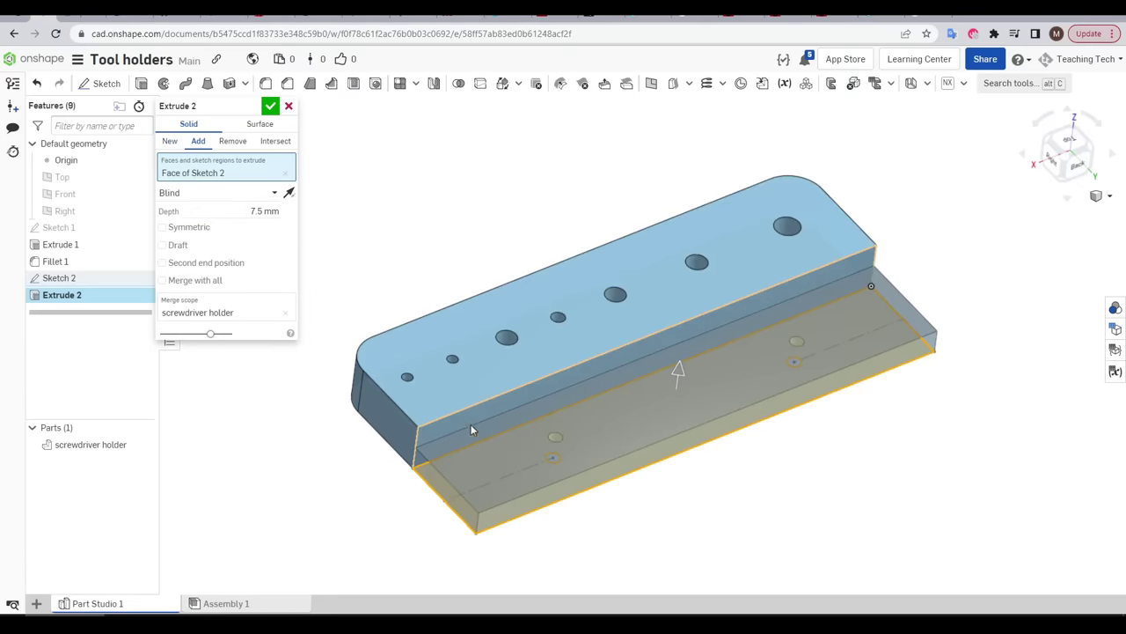
key("Return")
Sketch a right triangle on the block's flat end face, hanging from the back lower corner and about 26 mm long along the underside
mouse_move(528, 463)
right_mouse_down()
mouse_move(470, 543)
mouse_move(469, 509)
mouse_move(395, 513)
mouse_move(367, 551)
mouse_move(485, 566)
mouse_move(478, 609)
mouse_move(453, 604)
right_mouse_up()
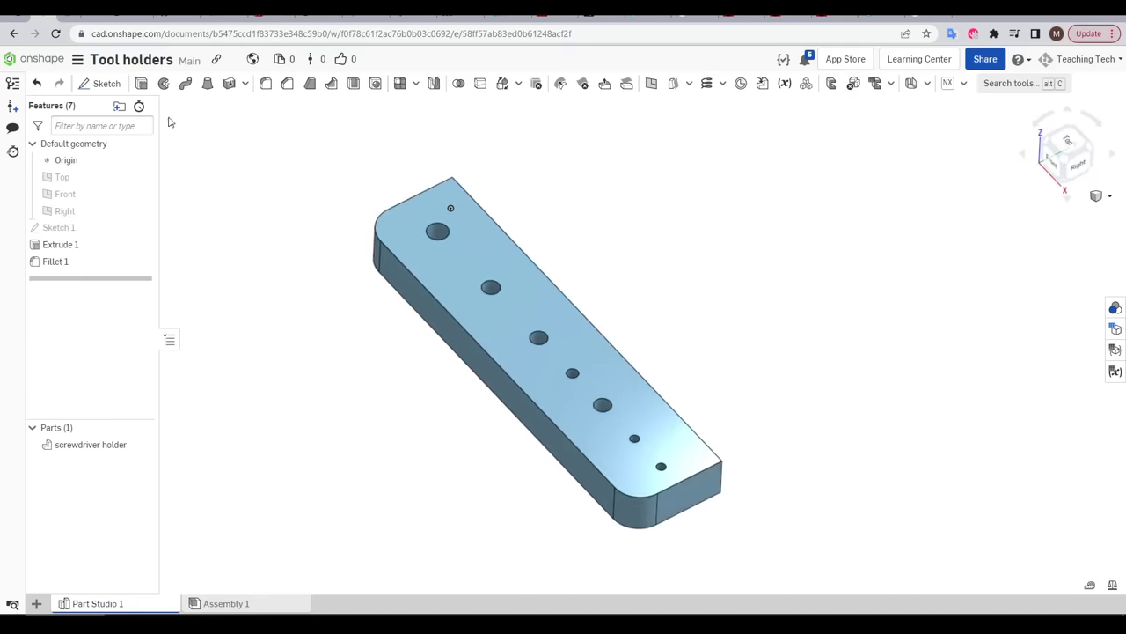
left_click(101, 83)
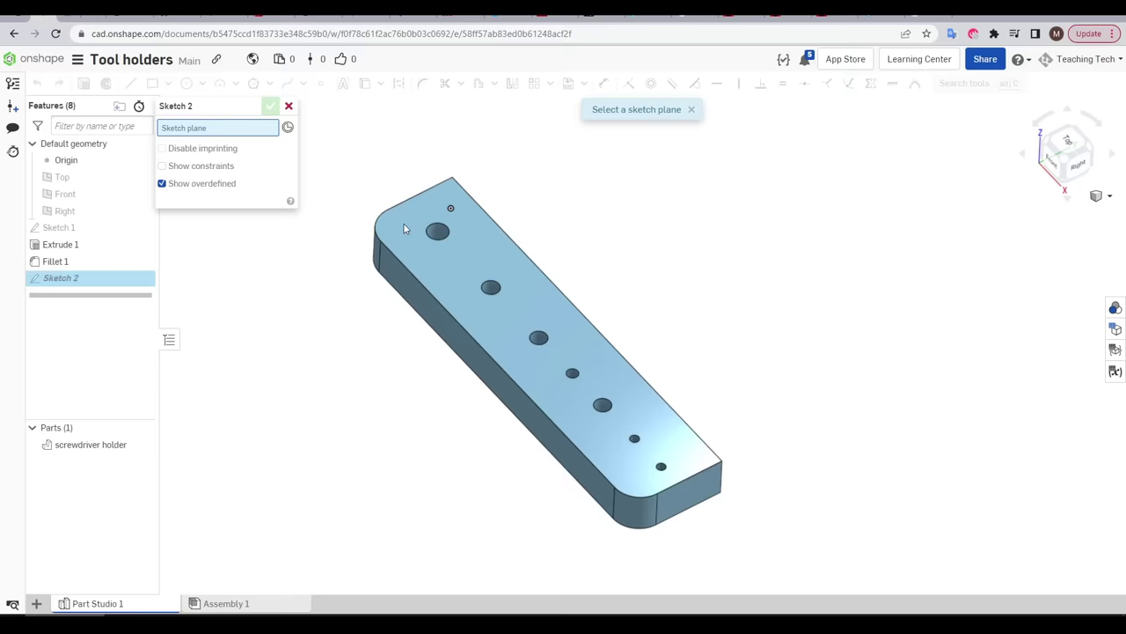
left_click(704, 491)
key("n")
key("l")
left_click(682, 368)
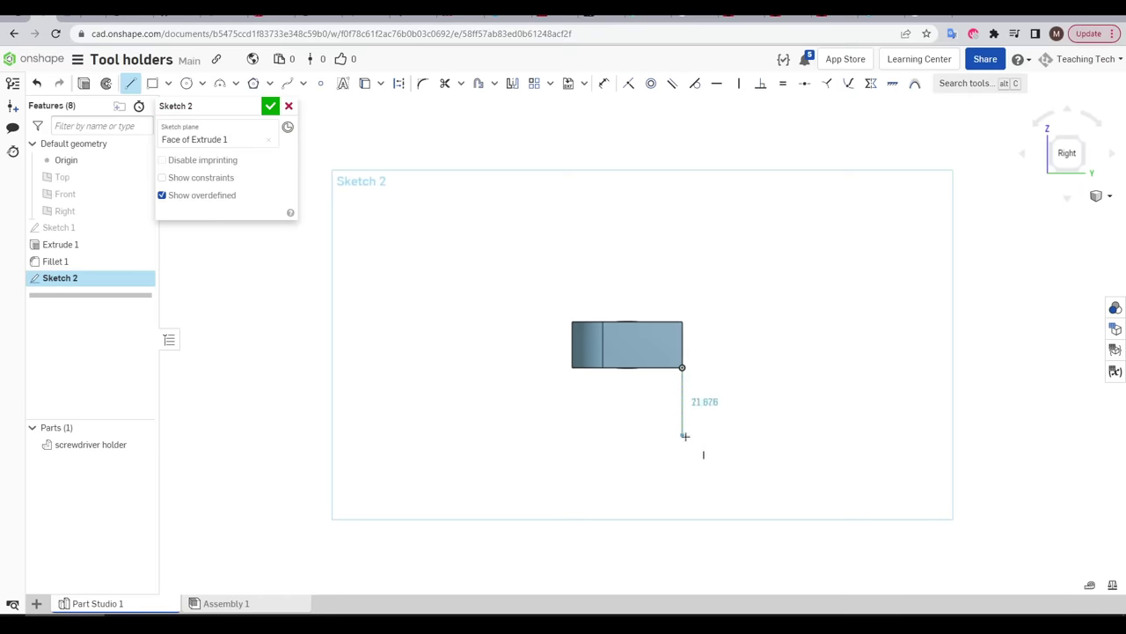
left_click(682, 445)
left_click(602, 368)
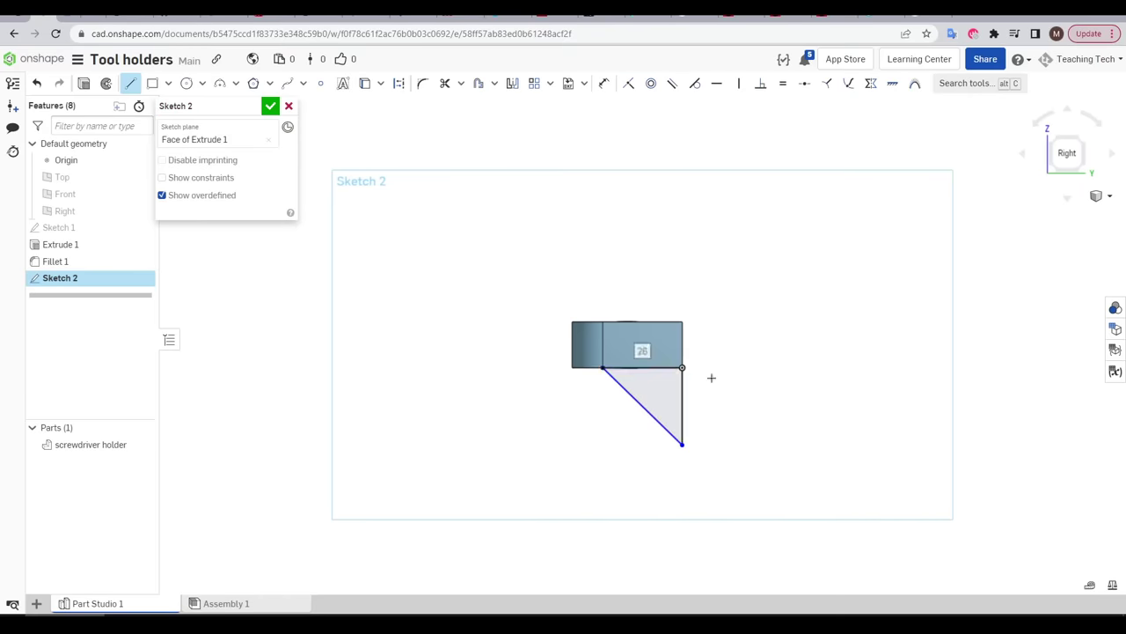
Extrude the triangle 10 mm inward beneath the block and add it to the screwdriver holder part as a support bracket
key("shift+e")
left_click(661, 388)
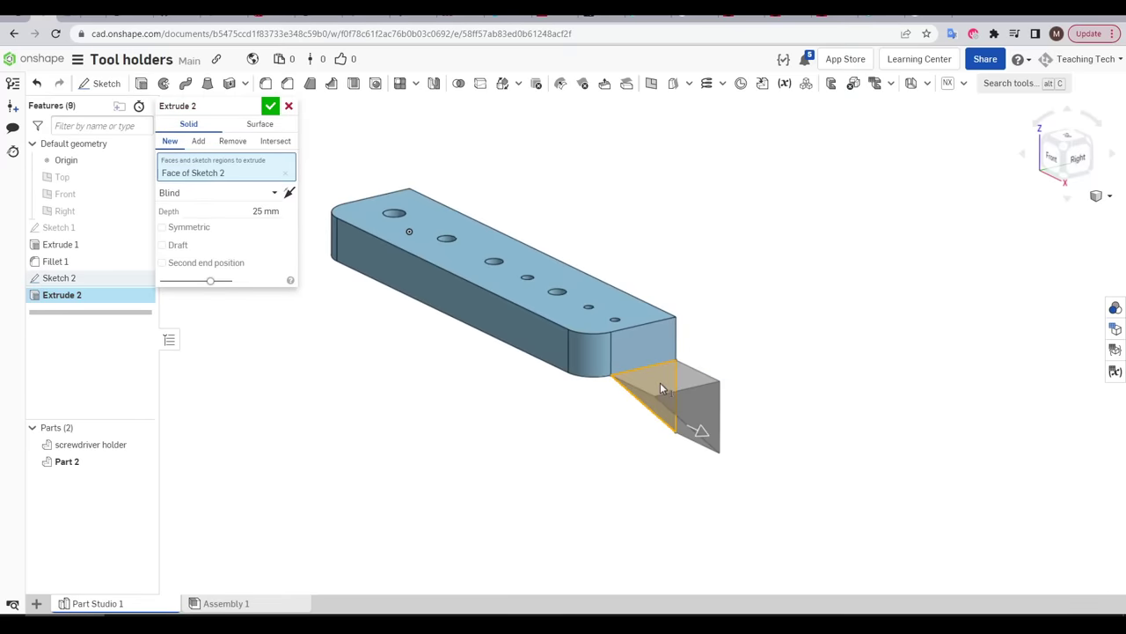
left_click(290, 192)
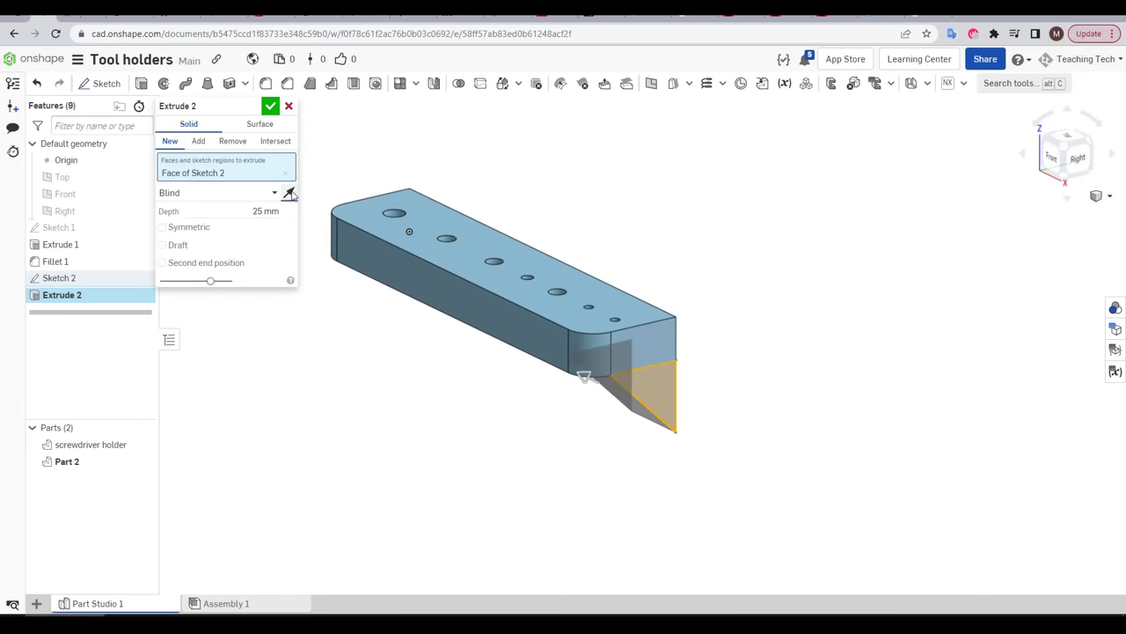
left_click(233, 211)
type("10")
key("Return")
left_click(198, 140)
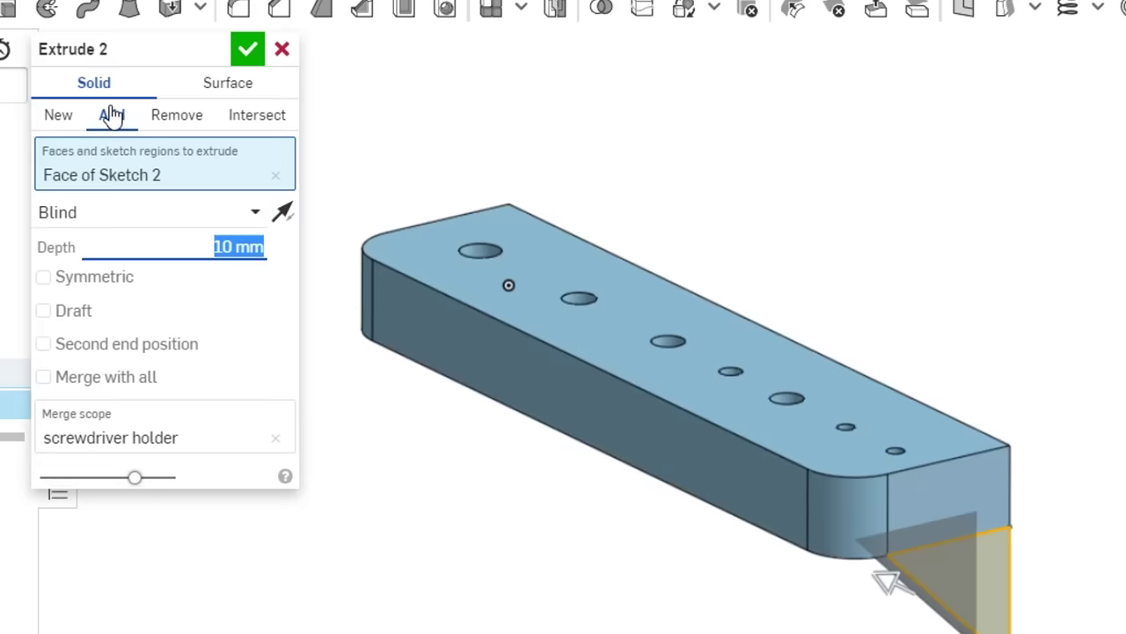
left_click(248, 48)
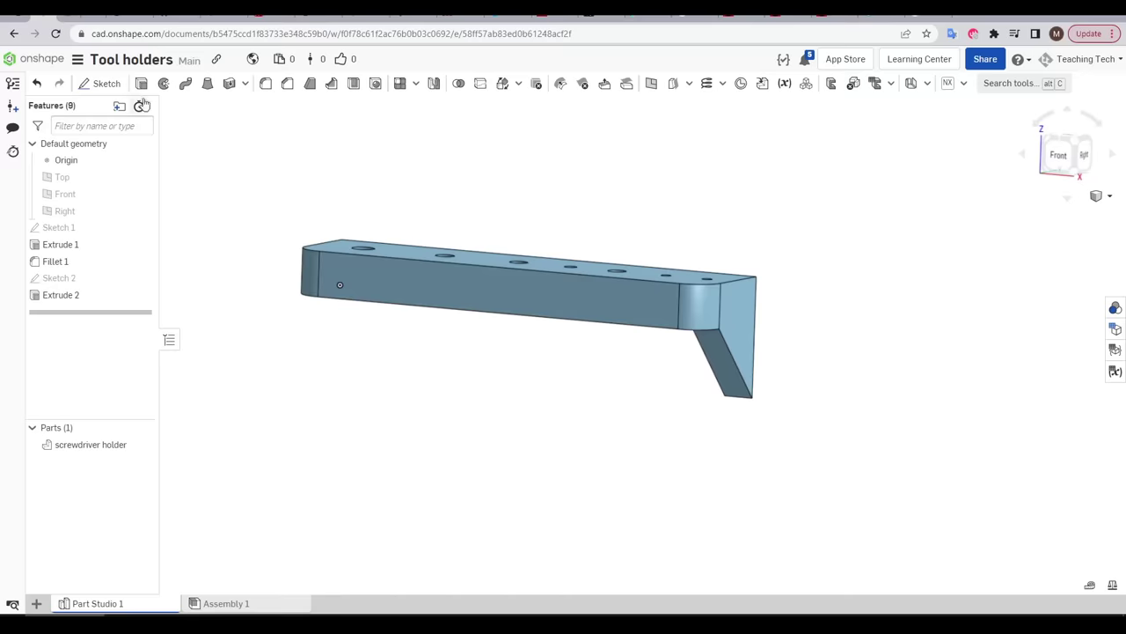
Start a sketch on the block's front face with the bracket's rectangular outline projected into it, and draw a vertical construction line down its middle
left_click(103, 83)
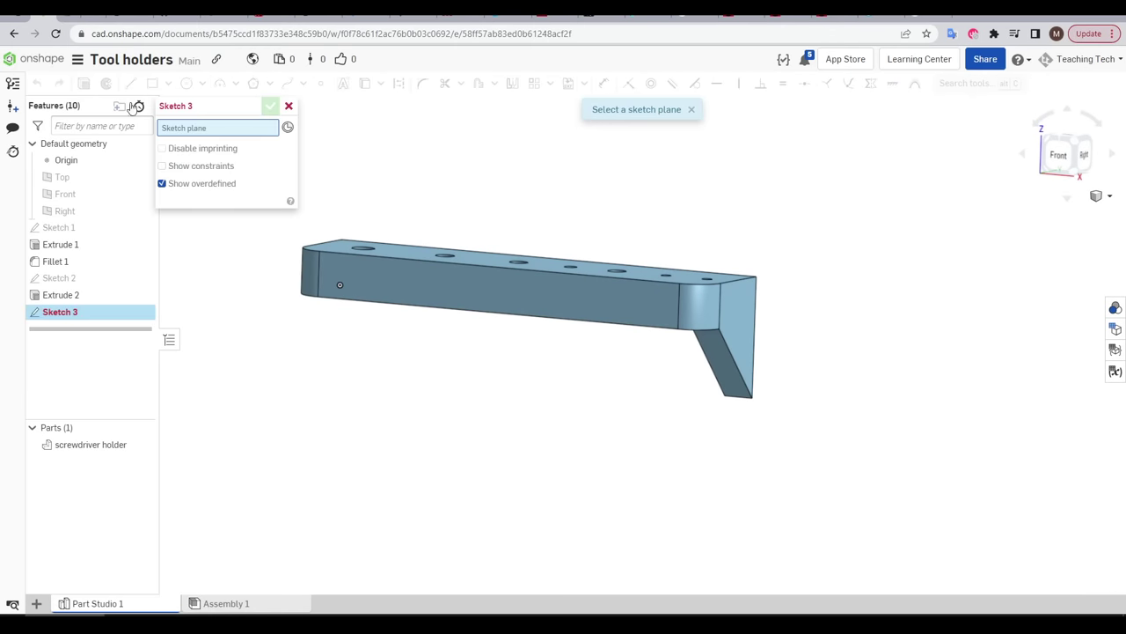
left_click(602, 299)
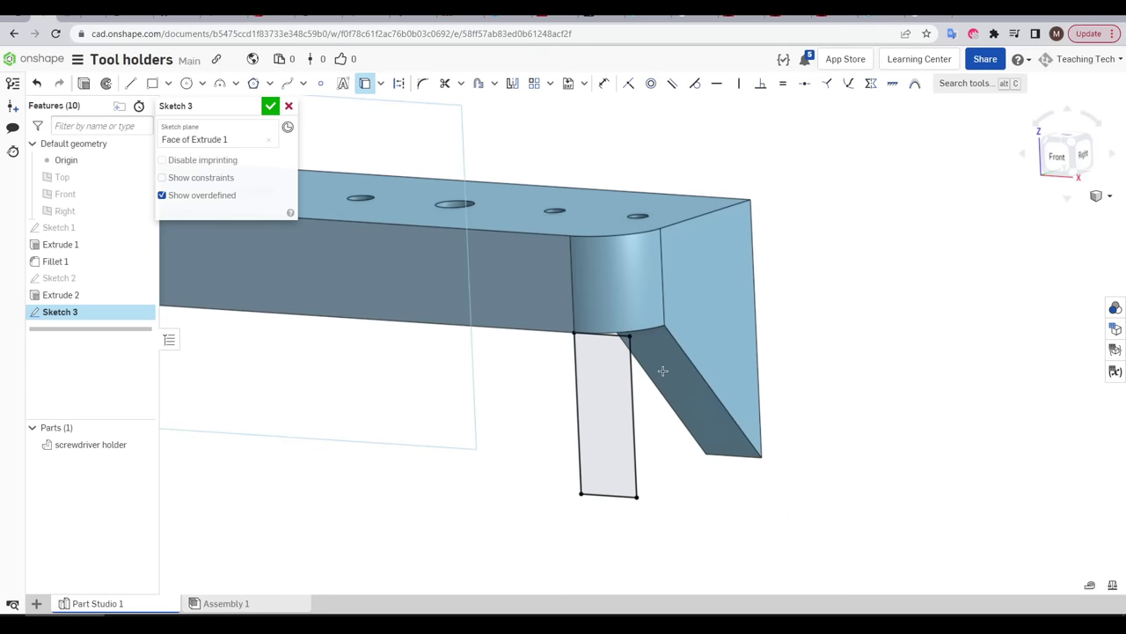
key("l")
key("q")
left_click(603, 334)
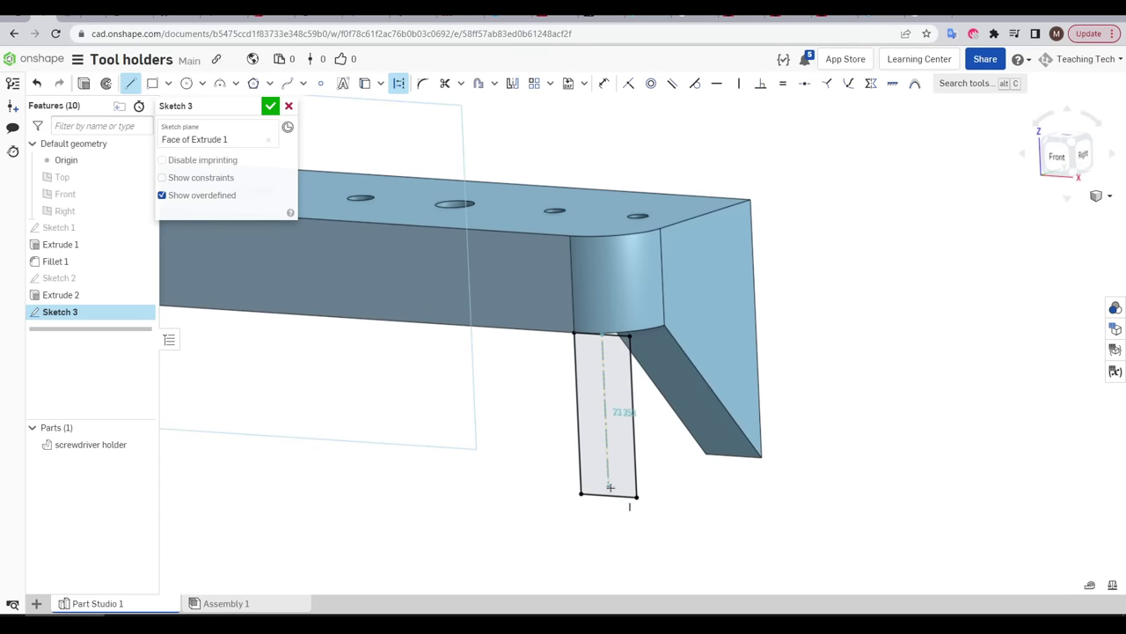
left_click(609, 494)
Draw two concentric circles, about 7.3 mm and 2.9 mm in diameter, centred on the midpoint of the bracket's construction line
key("c")
left_click(604, 412)
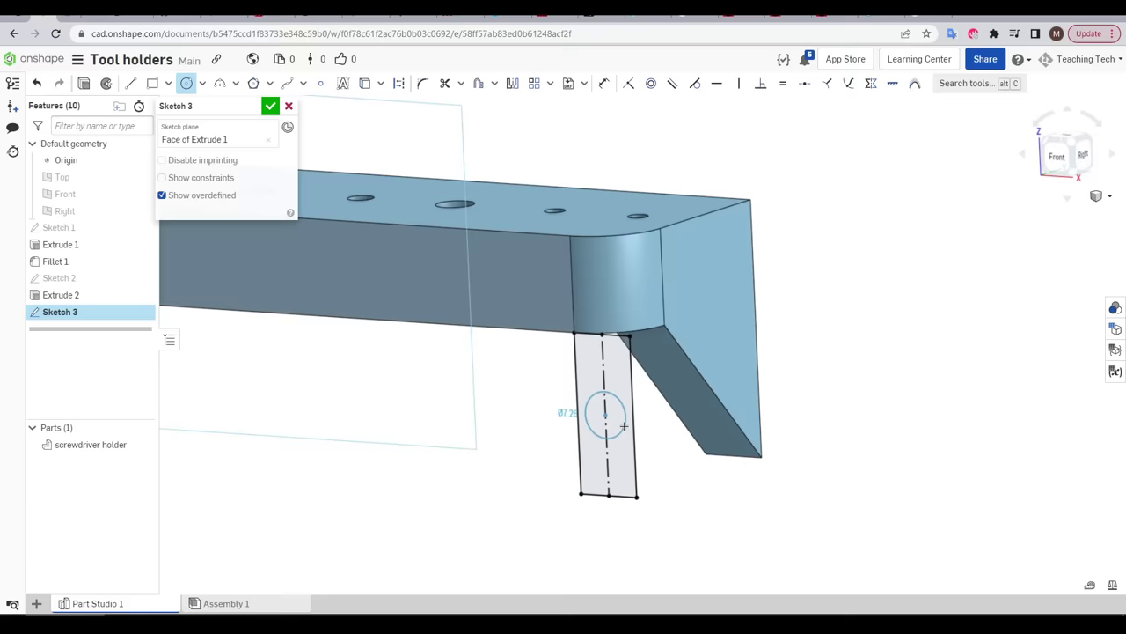
left_click(624, 426)
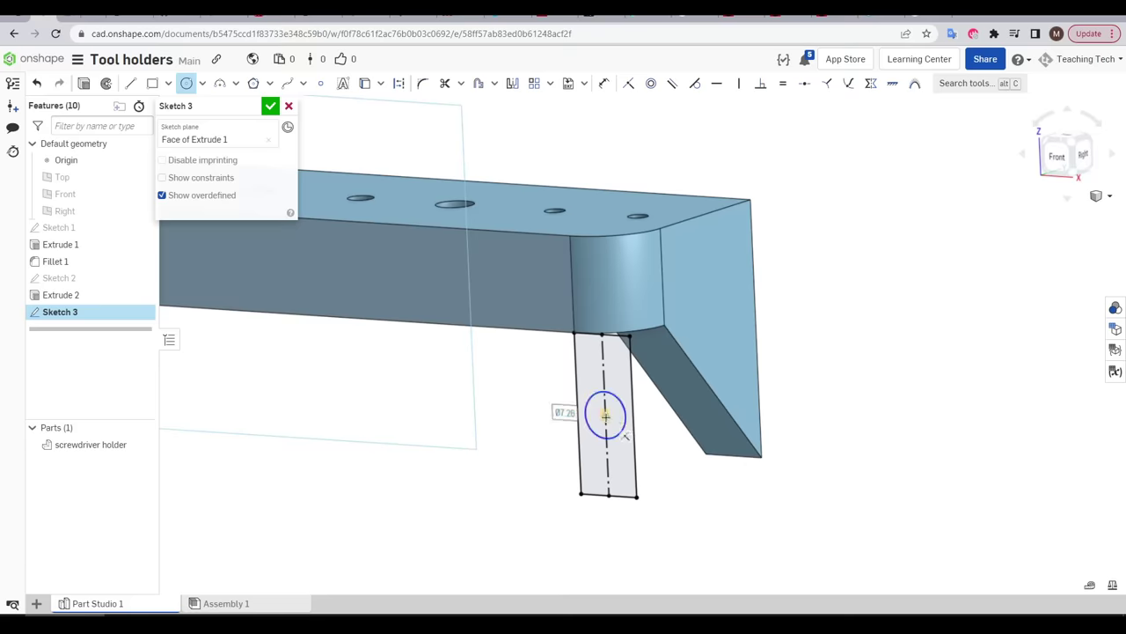
left_click(605, 413)
left_click(614, 413)
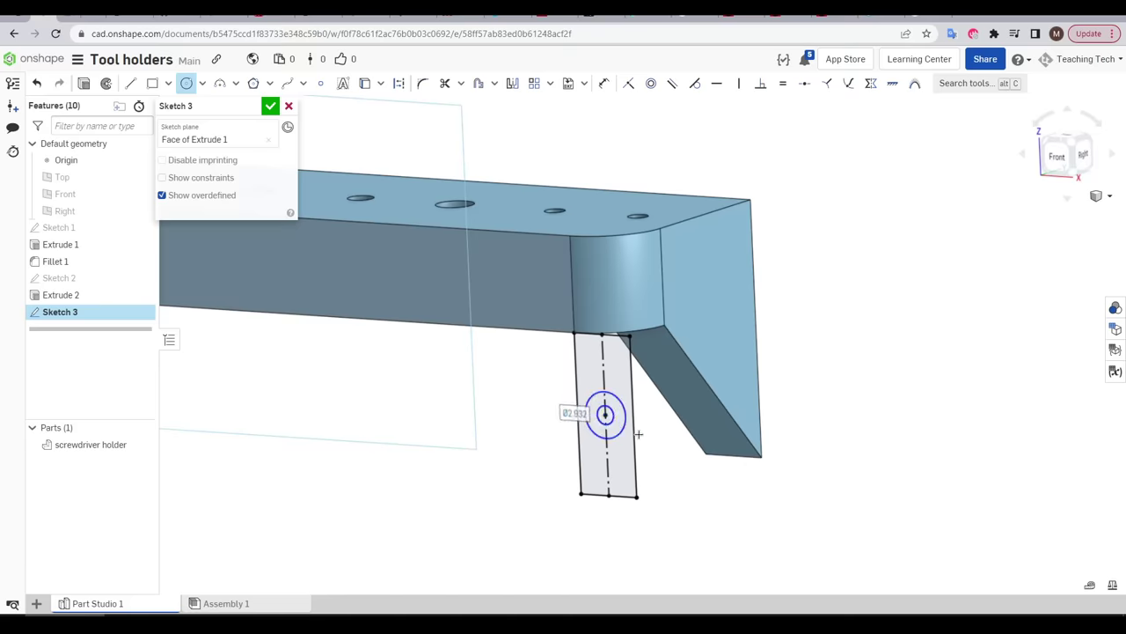
Dimension the concentric circles to diameters of 8 mm for the outer and 4 mm for the inner
key("d")
left_click(627, 429)
left_click(666, 454)
type("8")
key("Return")
left_click(601, 420)
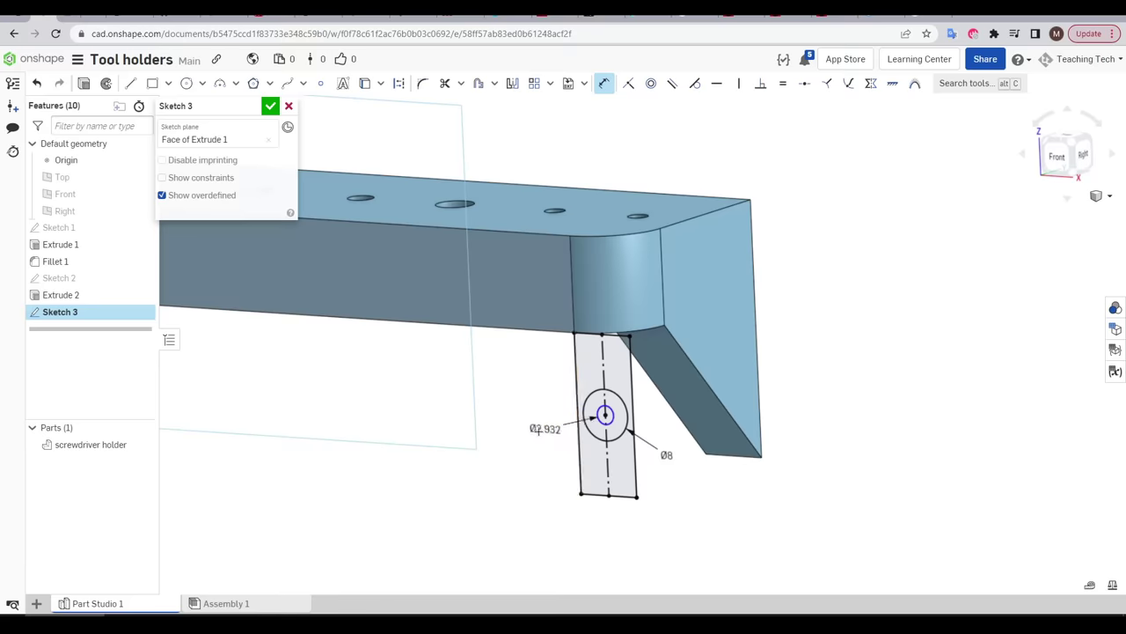
left_click(535, 431)
type("4")
key("Return")
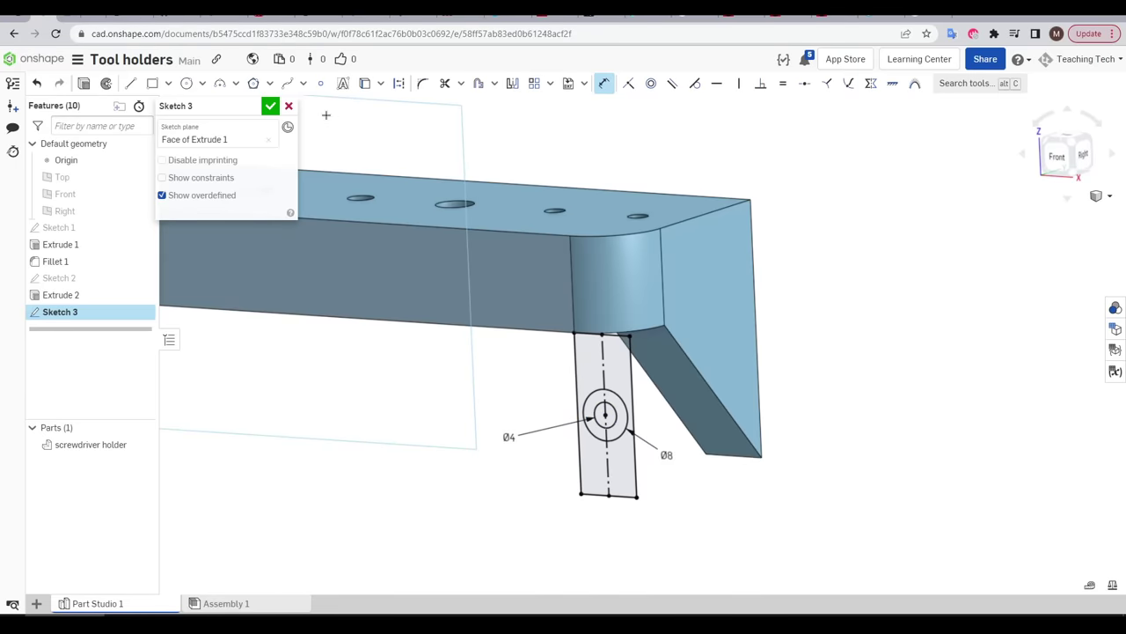
Finish the sketch and extrude its inner 4 mm circle as a through-all cut in the screwdriver holder to make the bracket's screw hole
left_click(272, 107)
key("shift+e")
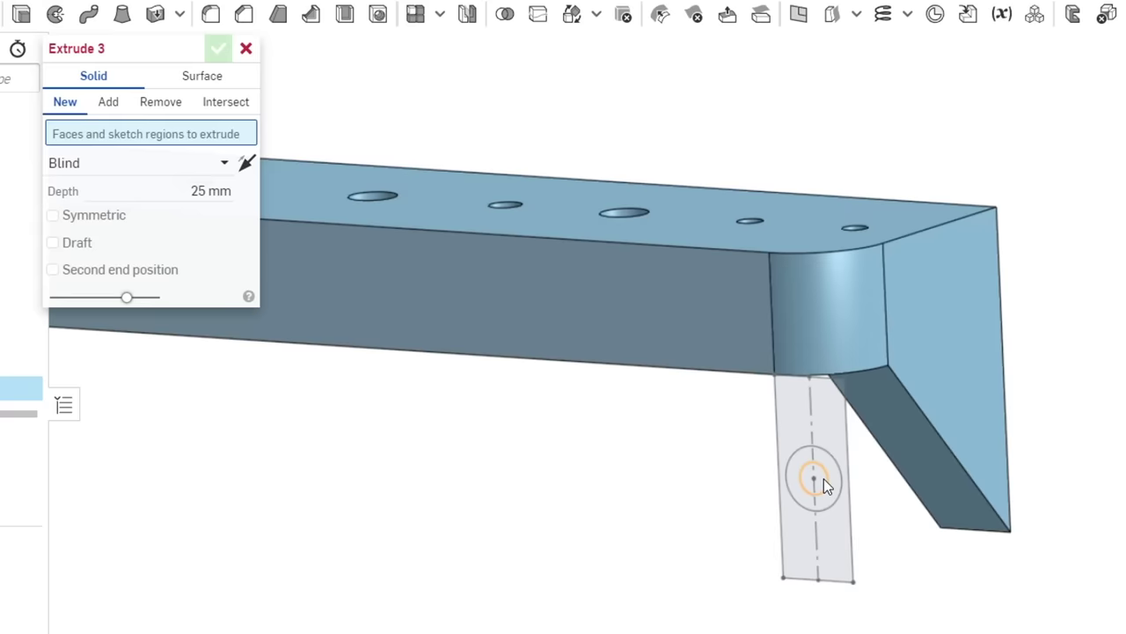
left_click(823, 479)
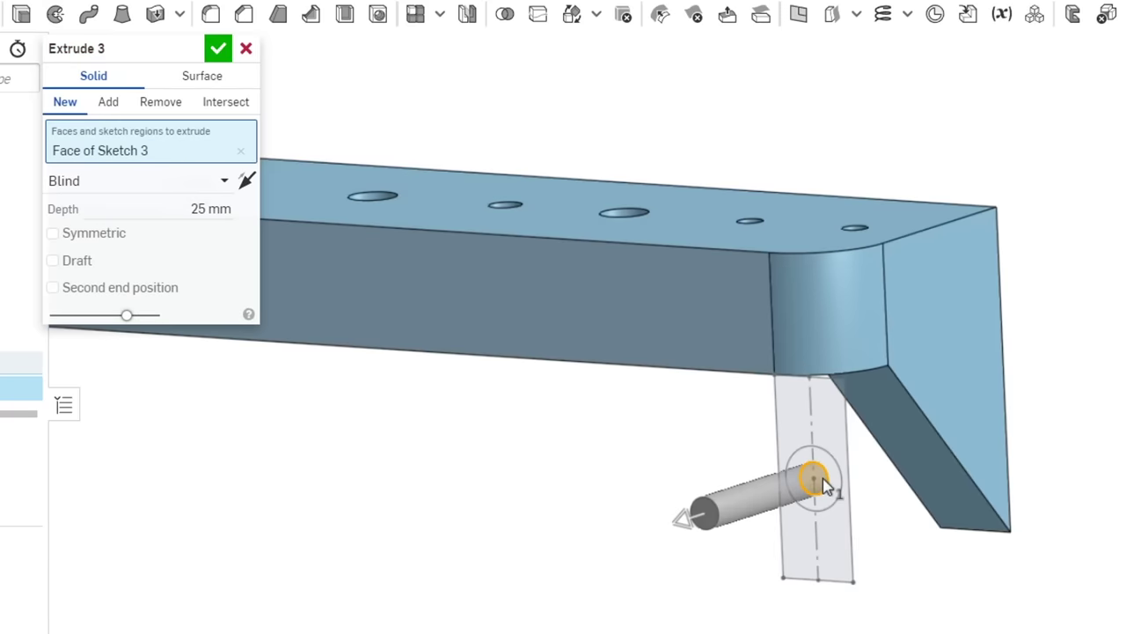
left_click(161, 102)
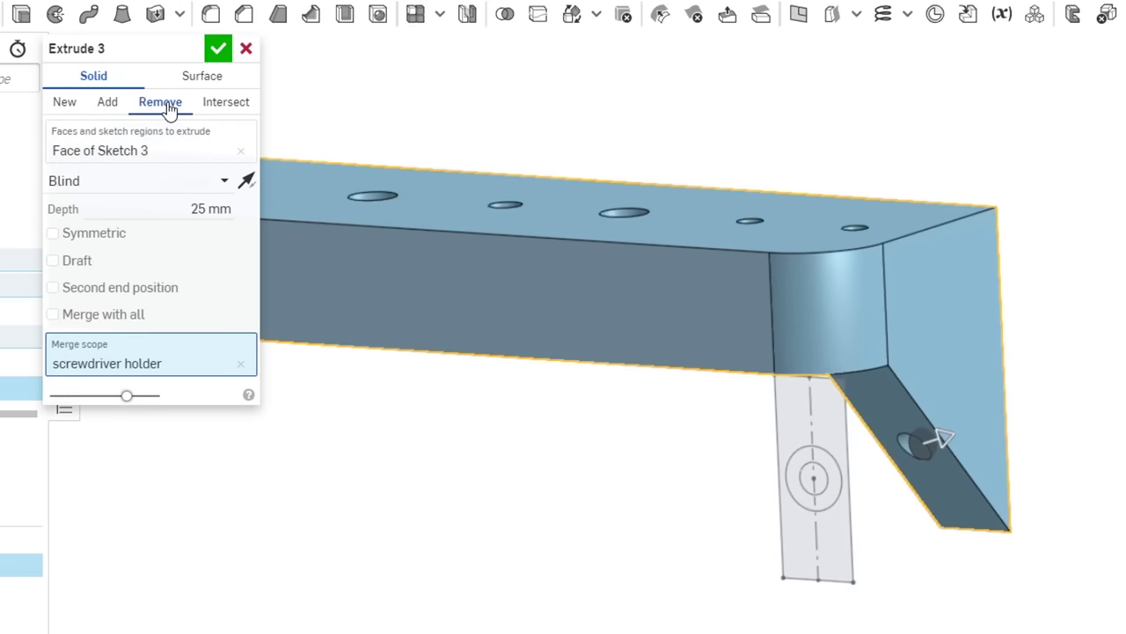
left_click(220, 177)
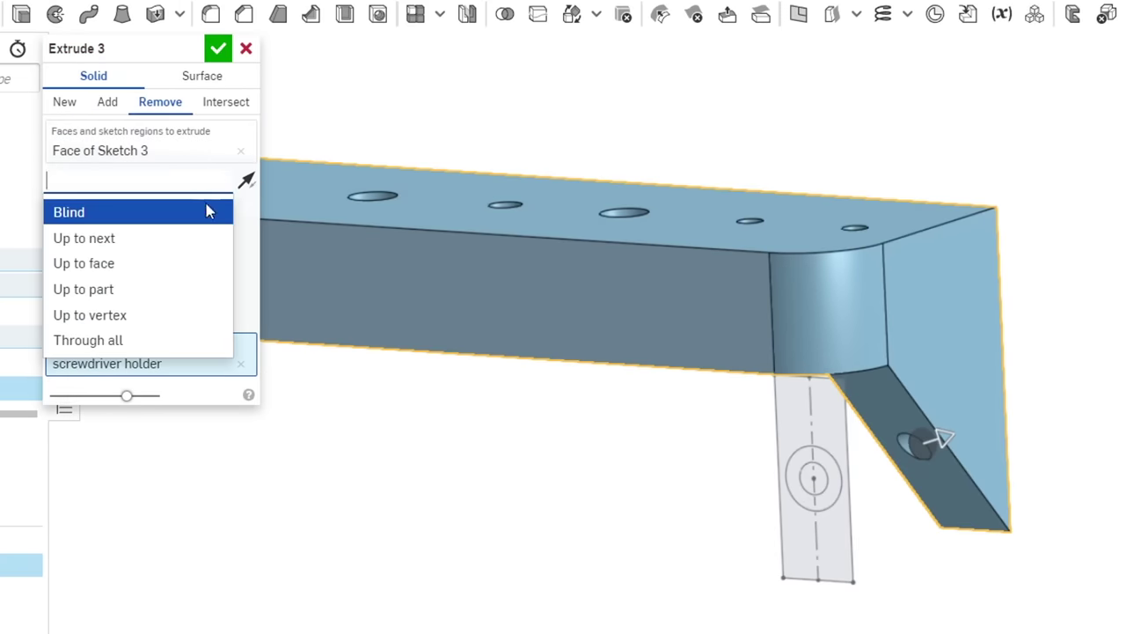
left_click(136, 341)
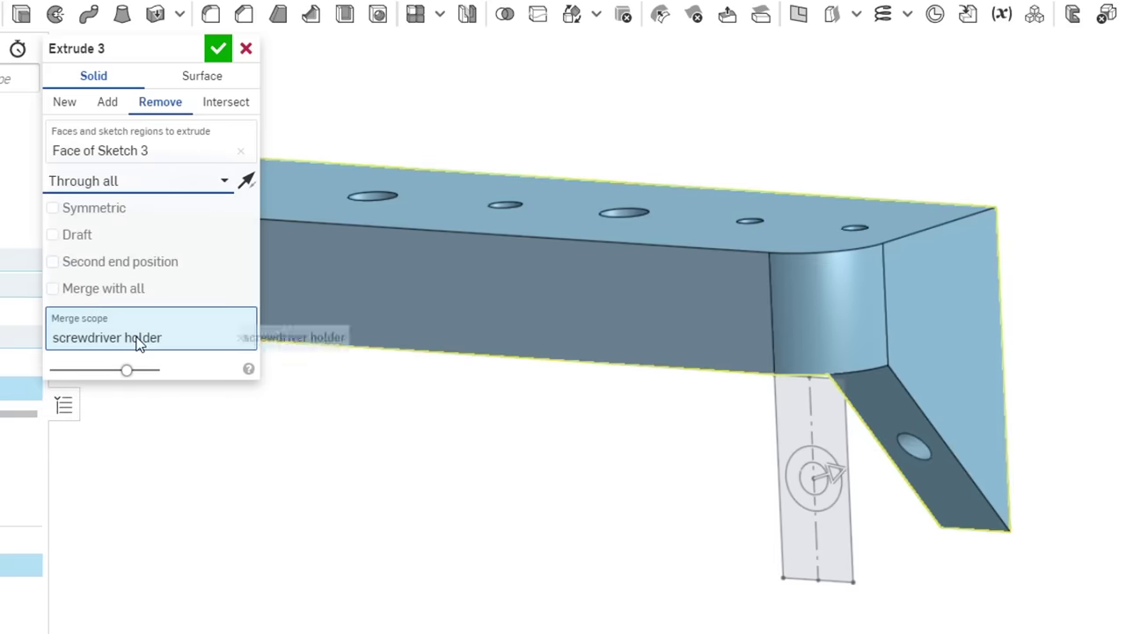
left_click(217, 49)
Show the circle sketch again and extrude its outer ring as a 32 mm blind cut into the bracket to recess the screw head
right_click_drag(569, 227, 1125, 363)
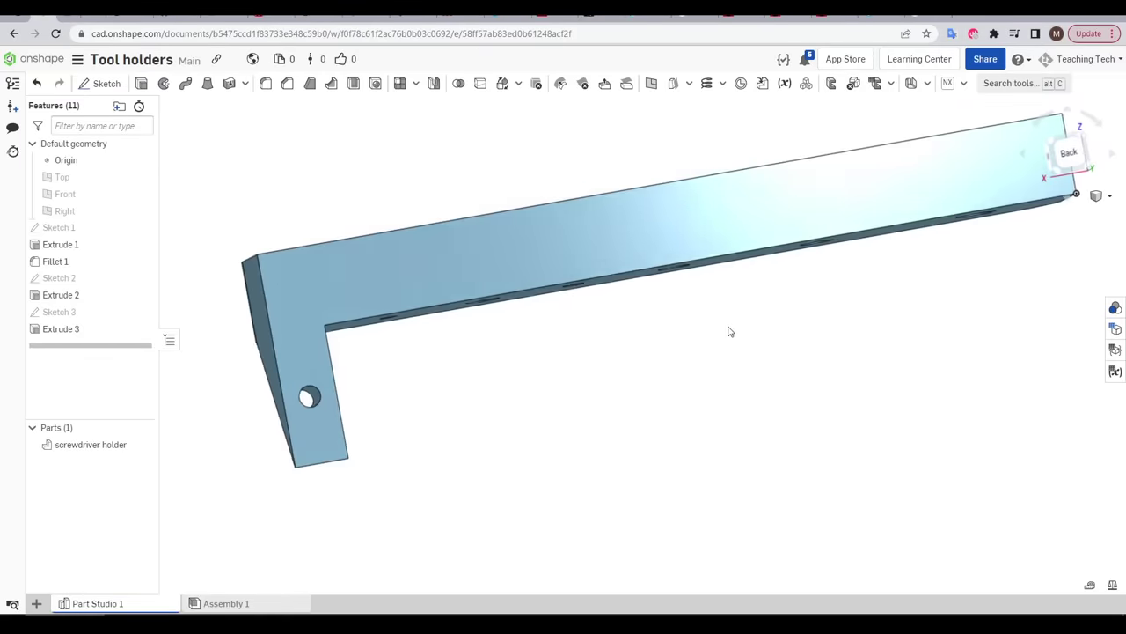
right_click_drag(887, 313, 926, 326)
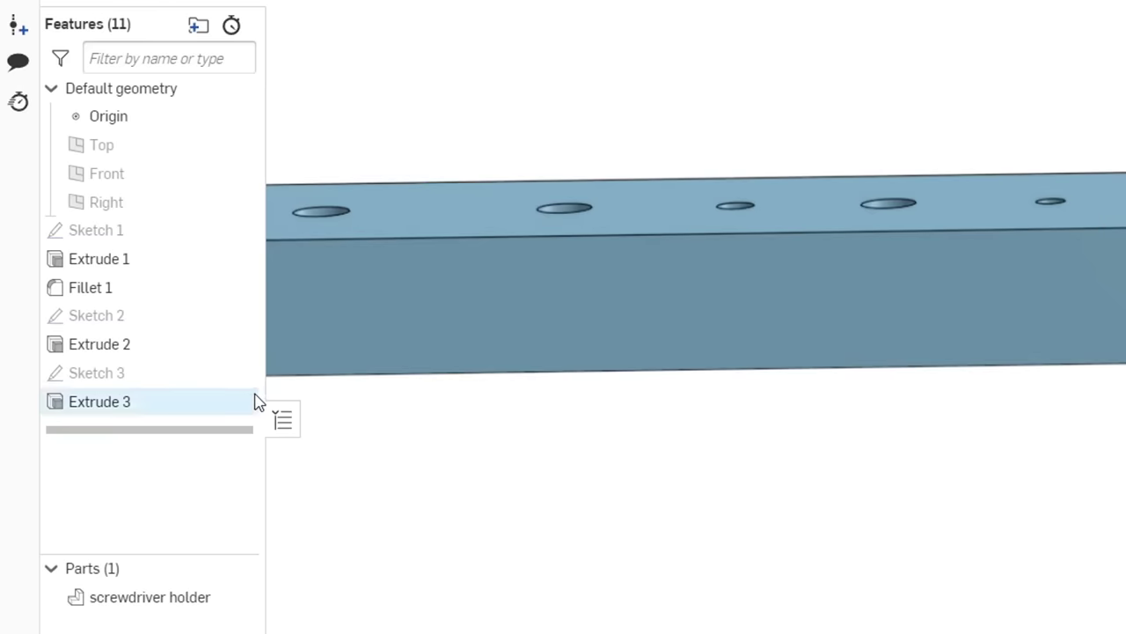
left_click(237, 373)
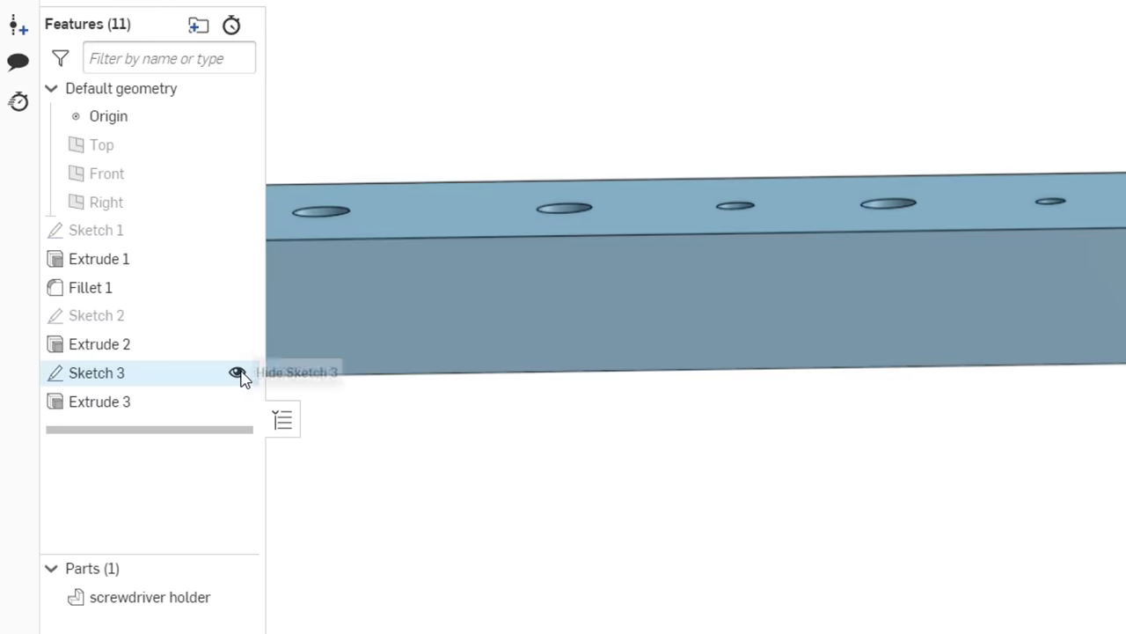
key("shift+e")
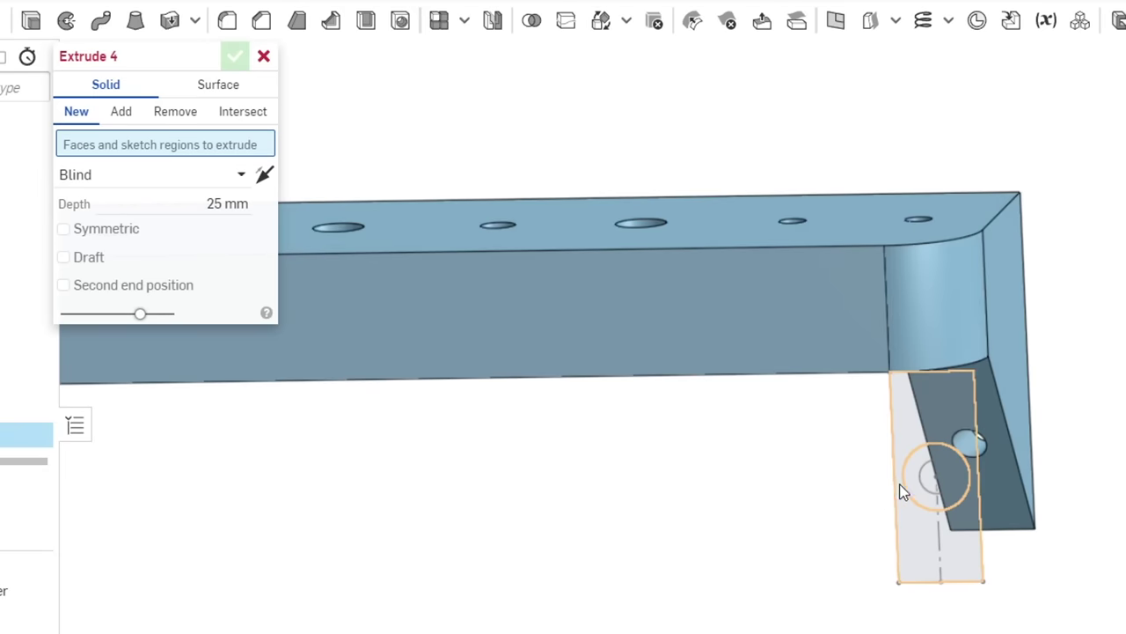
left_click(913, 480)
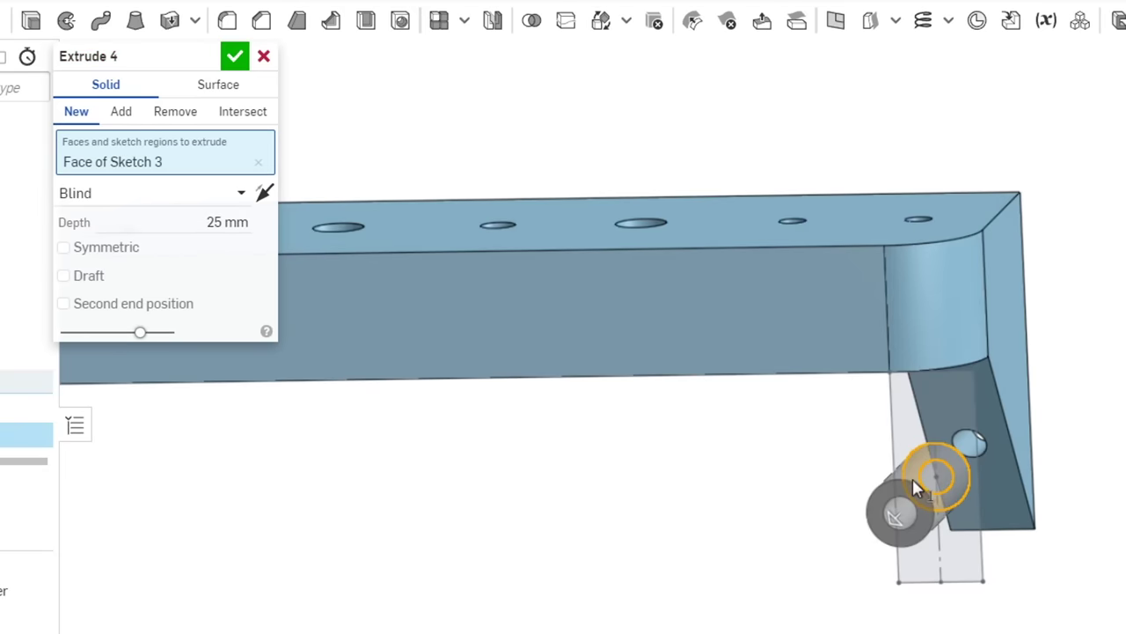
left_click(175, 111)
key("shift+7")
left_click_drag(968, 440, 1013, 442)
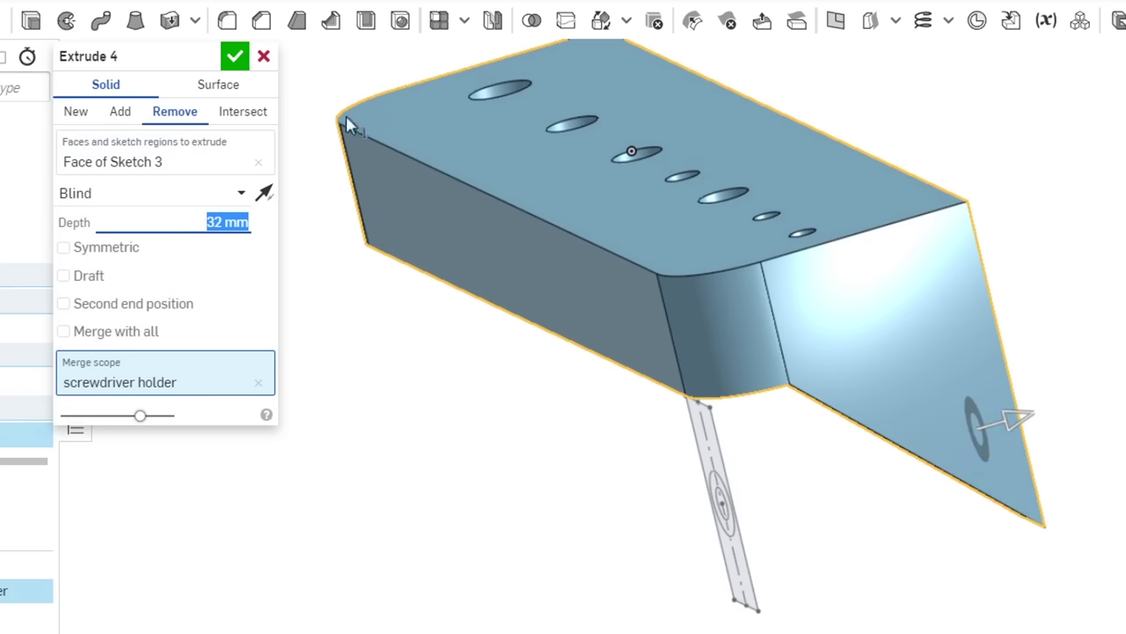
left_click(236, 57)
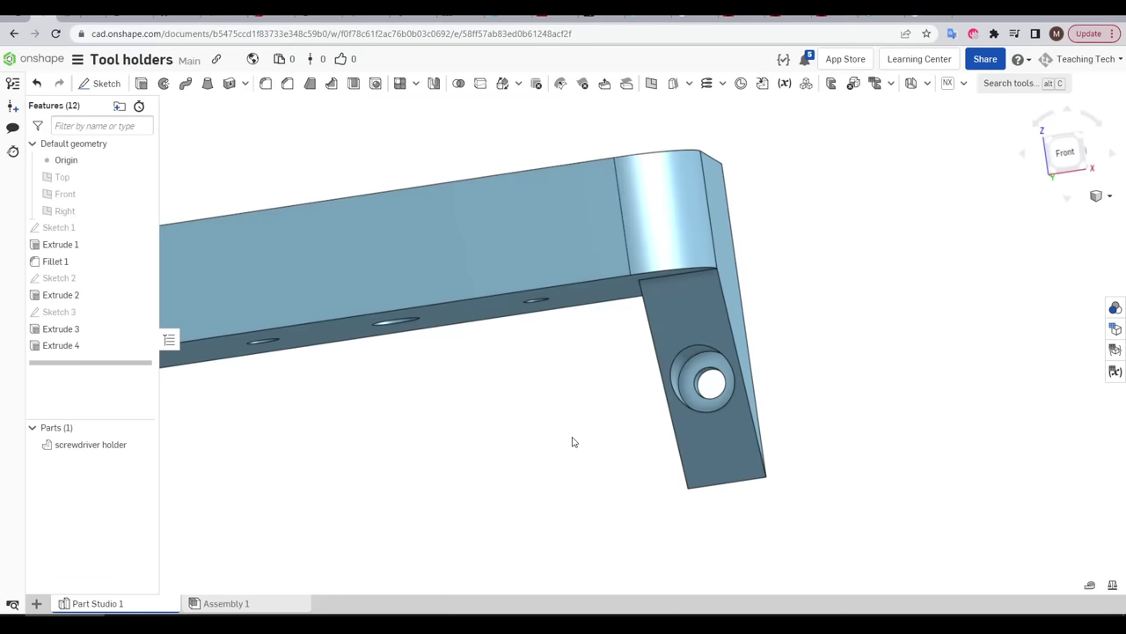
Undo the last four operations on the bracket, including the screw-head recess cut
scroll(568, 445, "down", 3)
right_click_drag(555, 447, 774, 414)
left_click(38, 84)
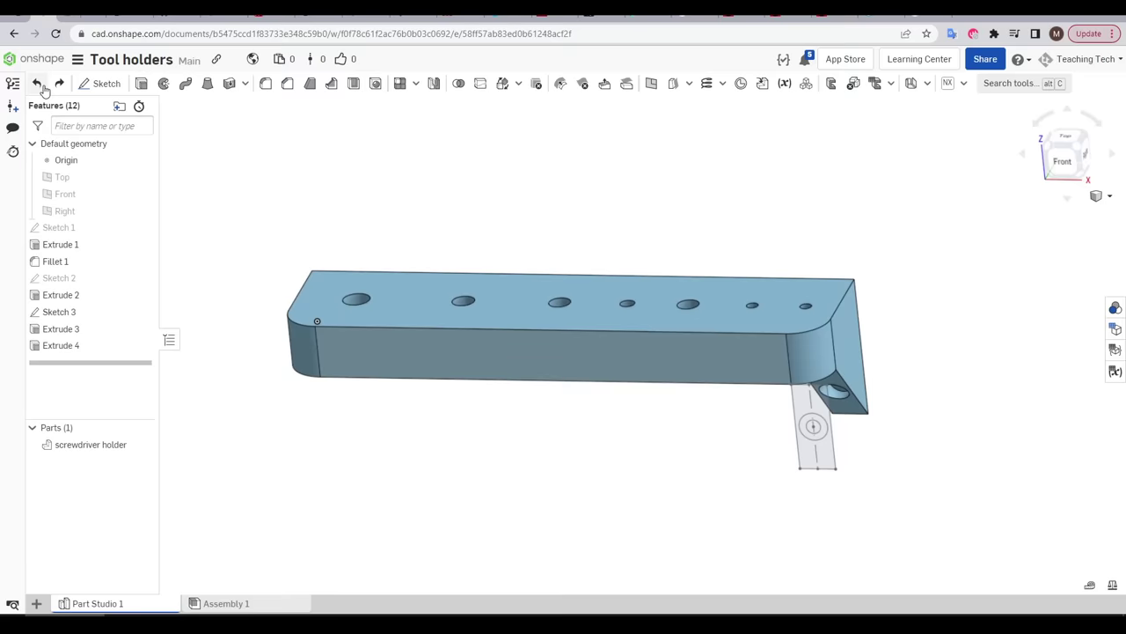
left_click(38, 84)
left_click(38, 84)
left_click(37, 84)
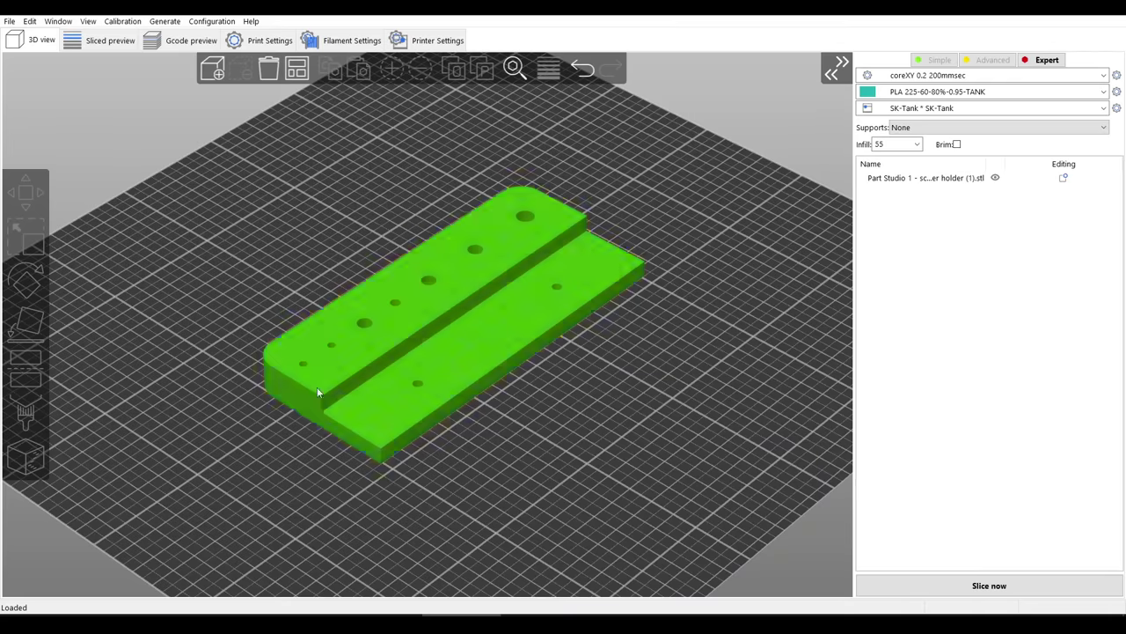
left_click_drag(576, 463, 626, 504)
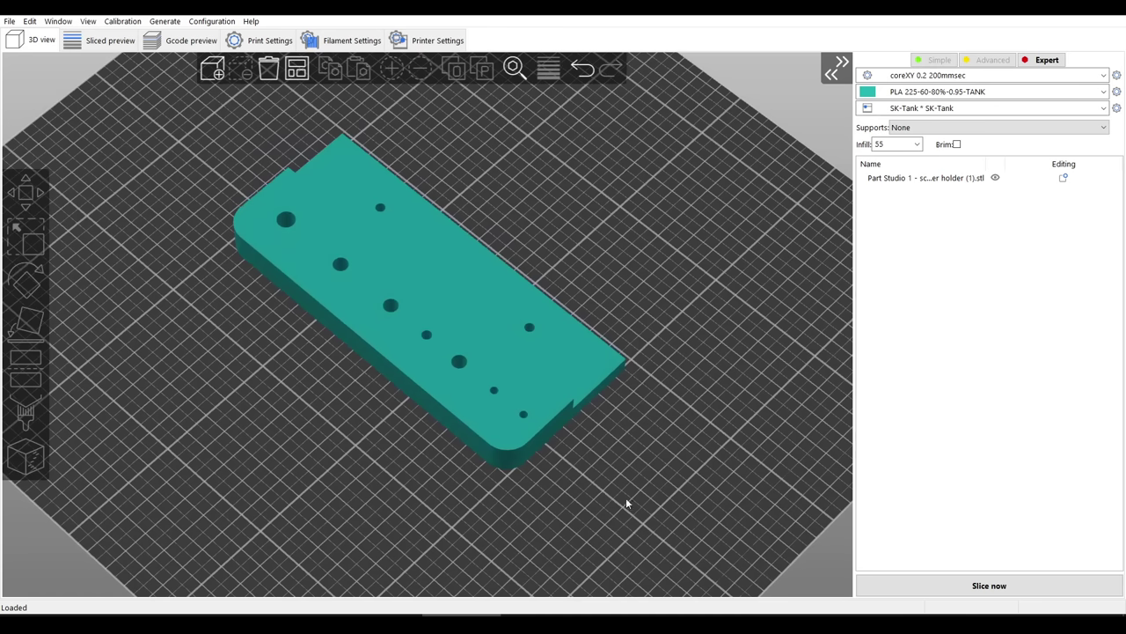